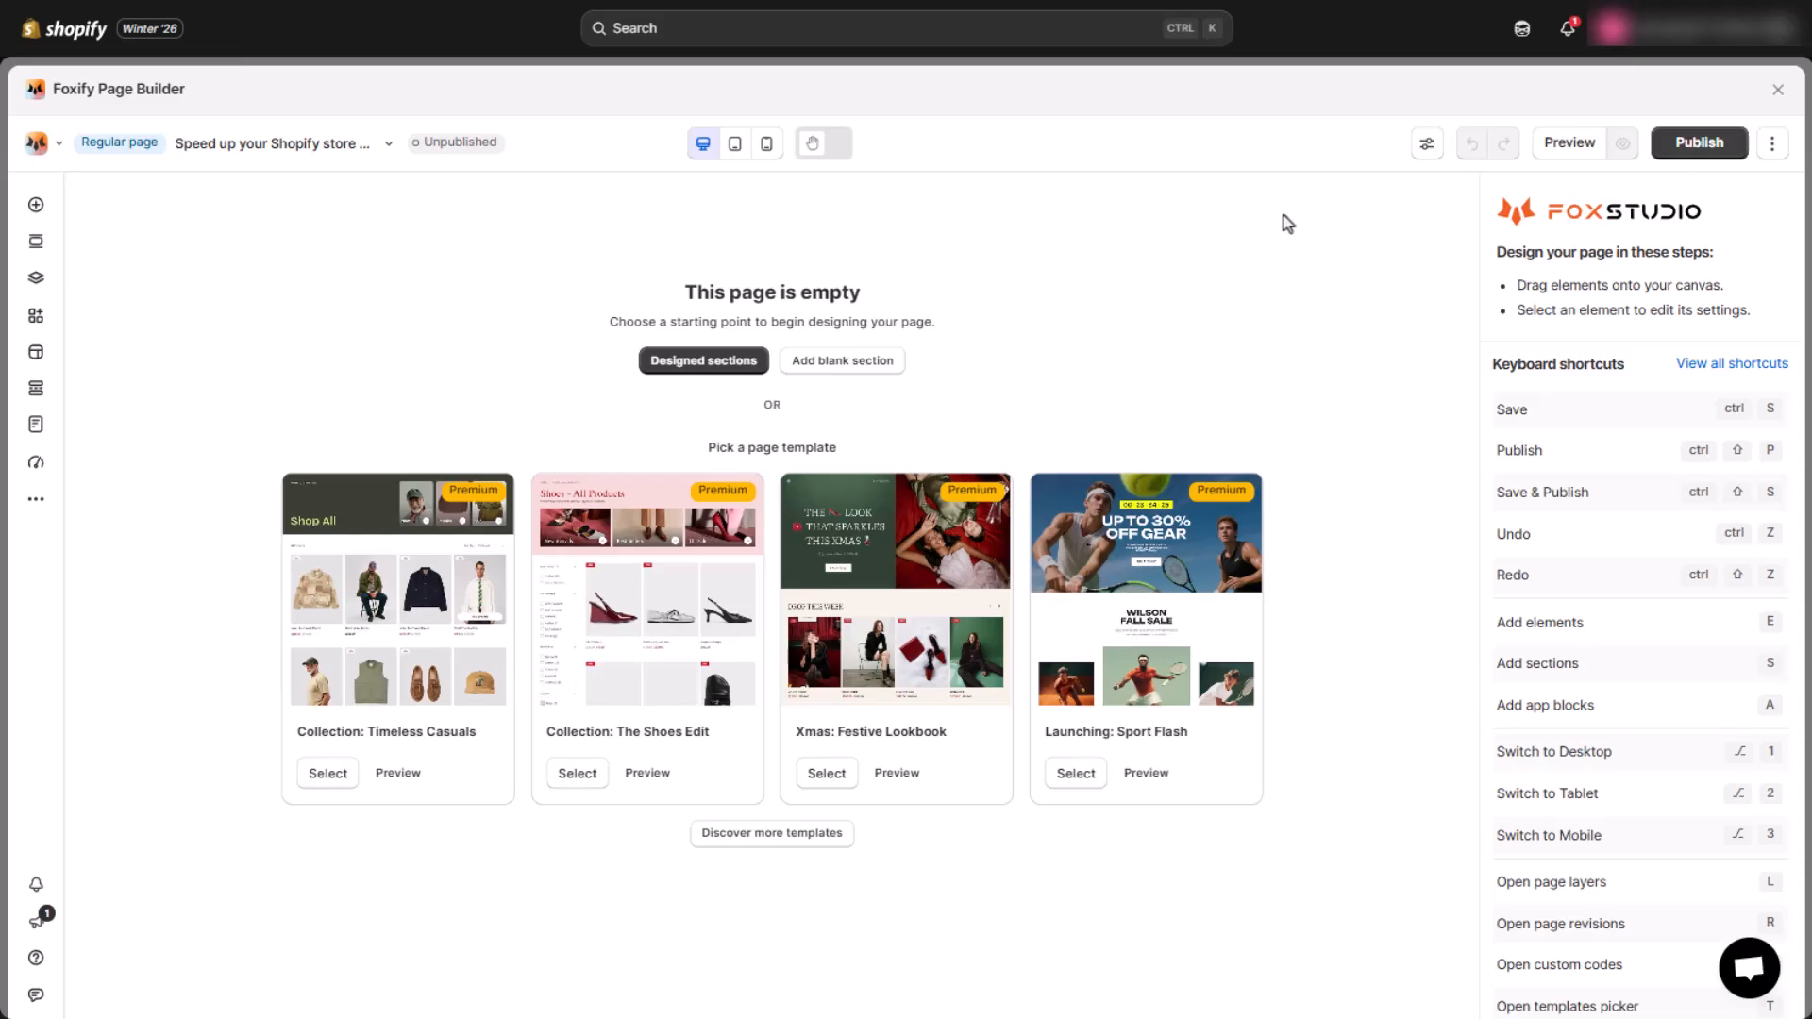
# Browse the designed section categories in the section library, from Header through Features.
pyautogui.click(695, 373)
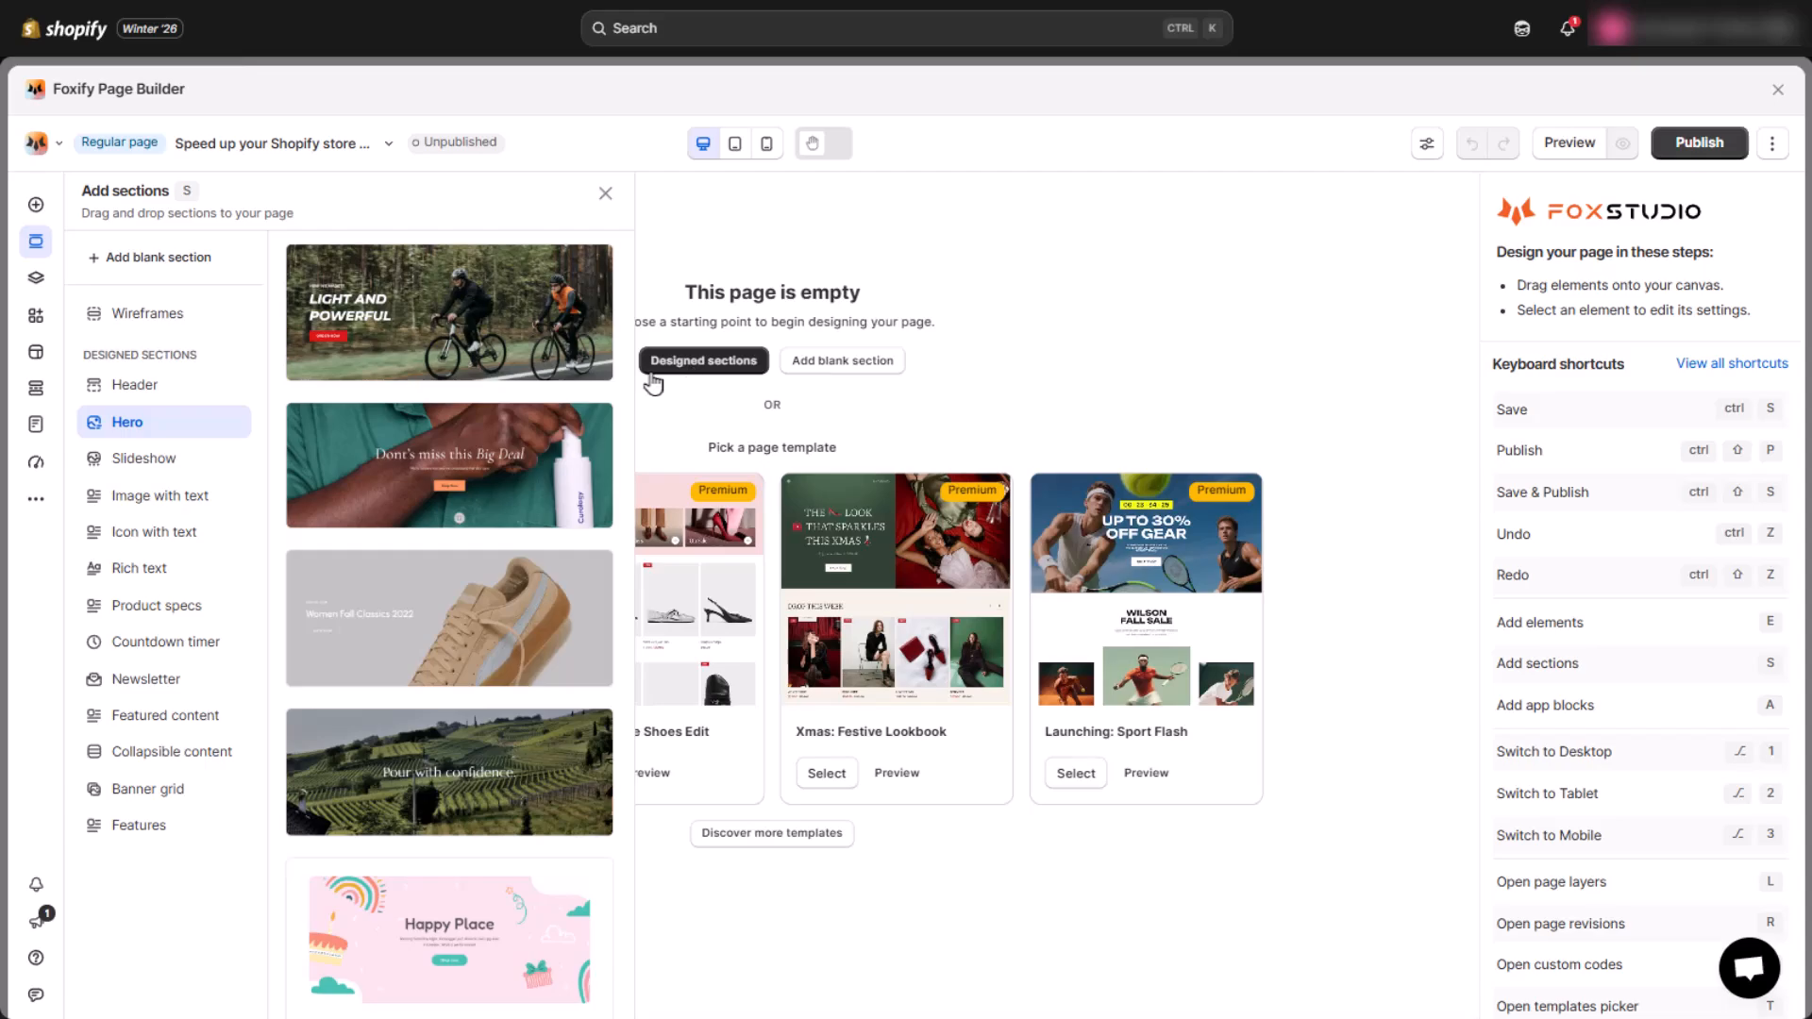
pyautogui.press('s')
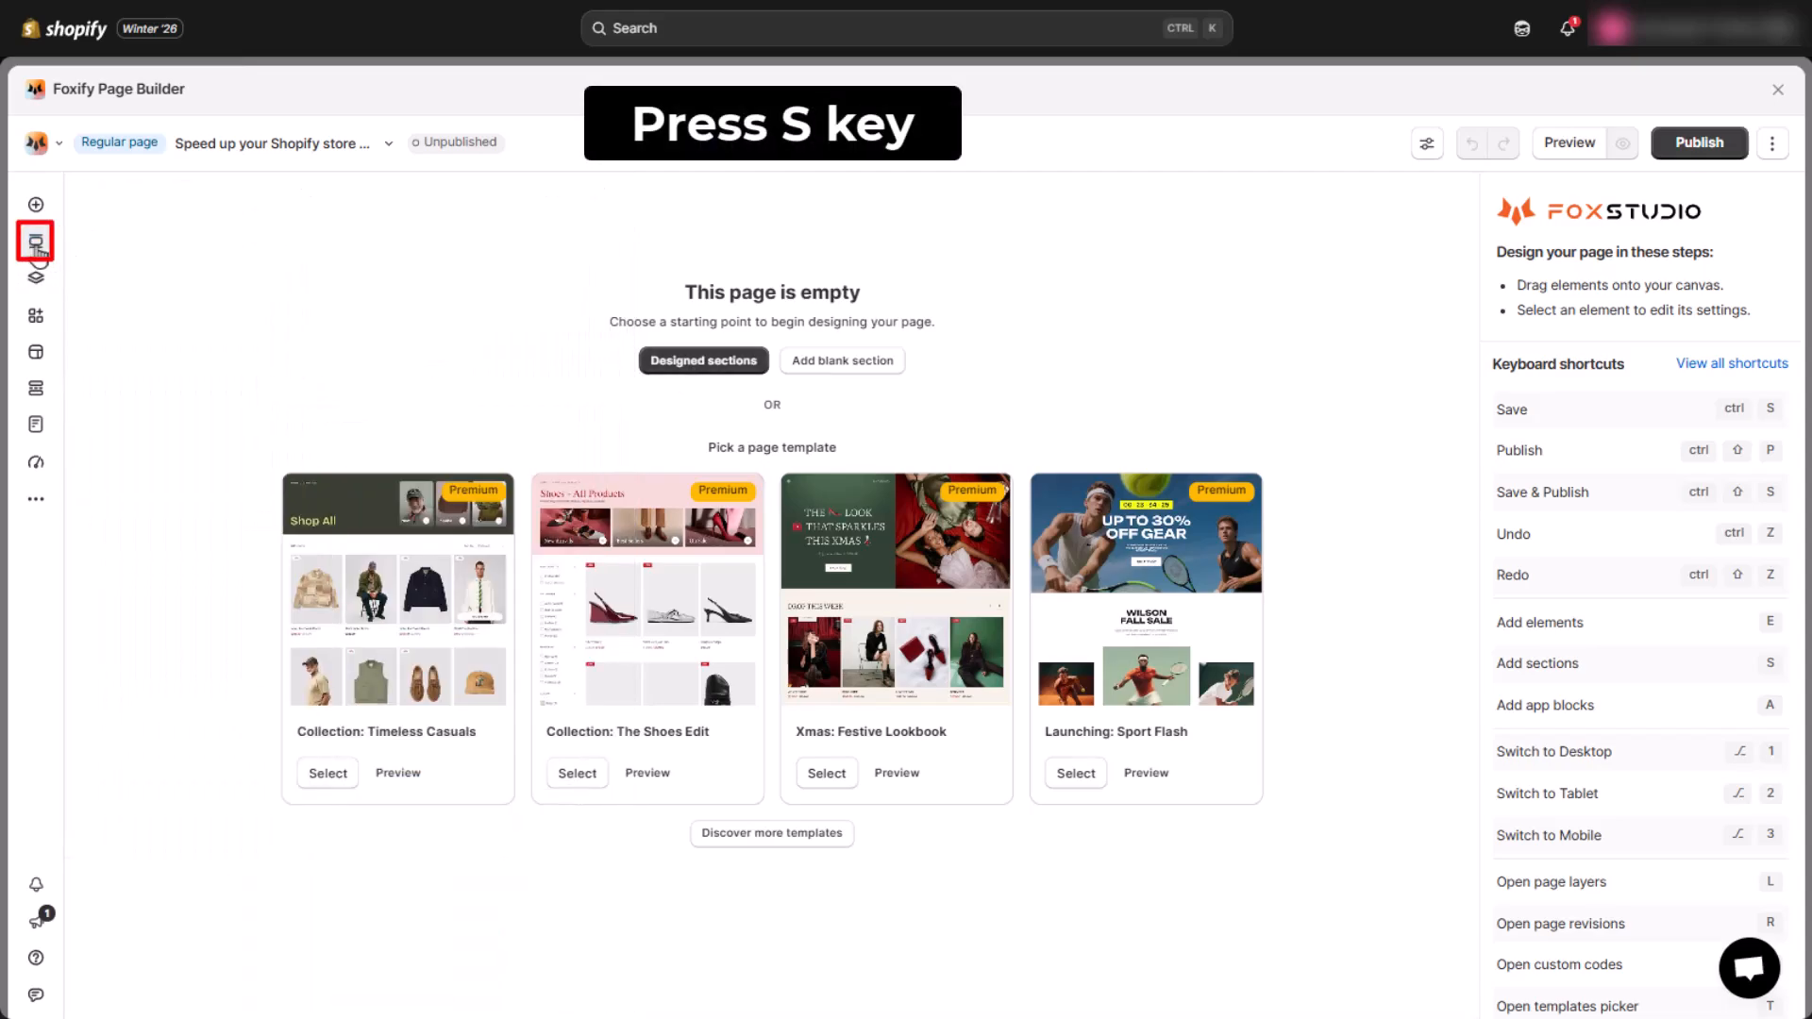
pyautogui.press('s')
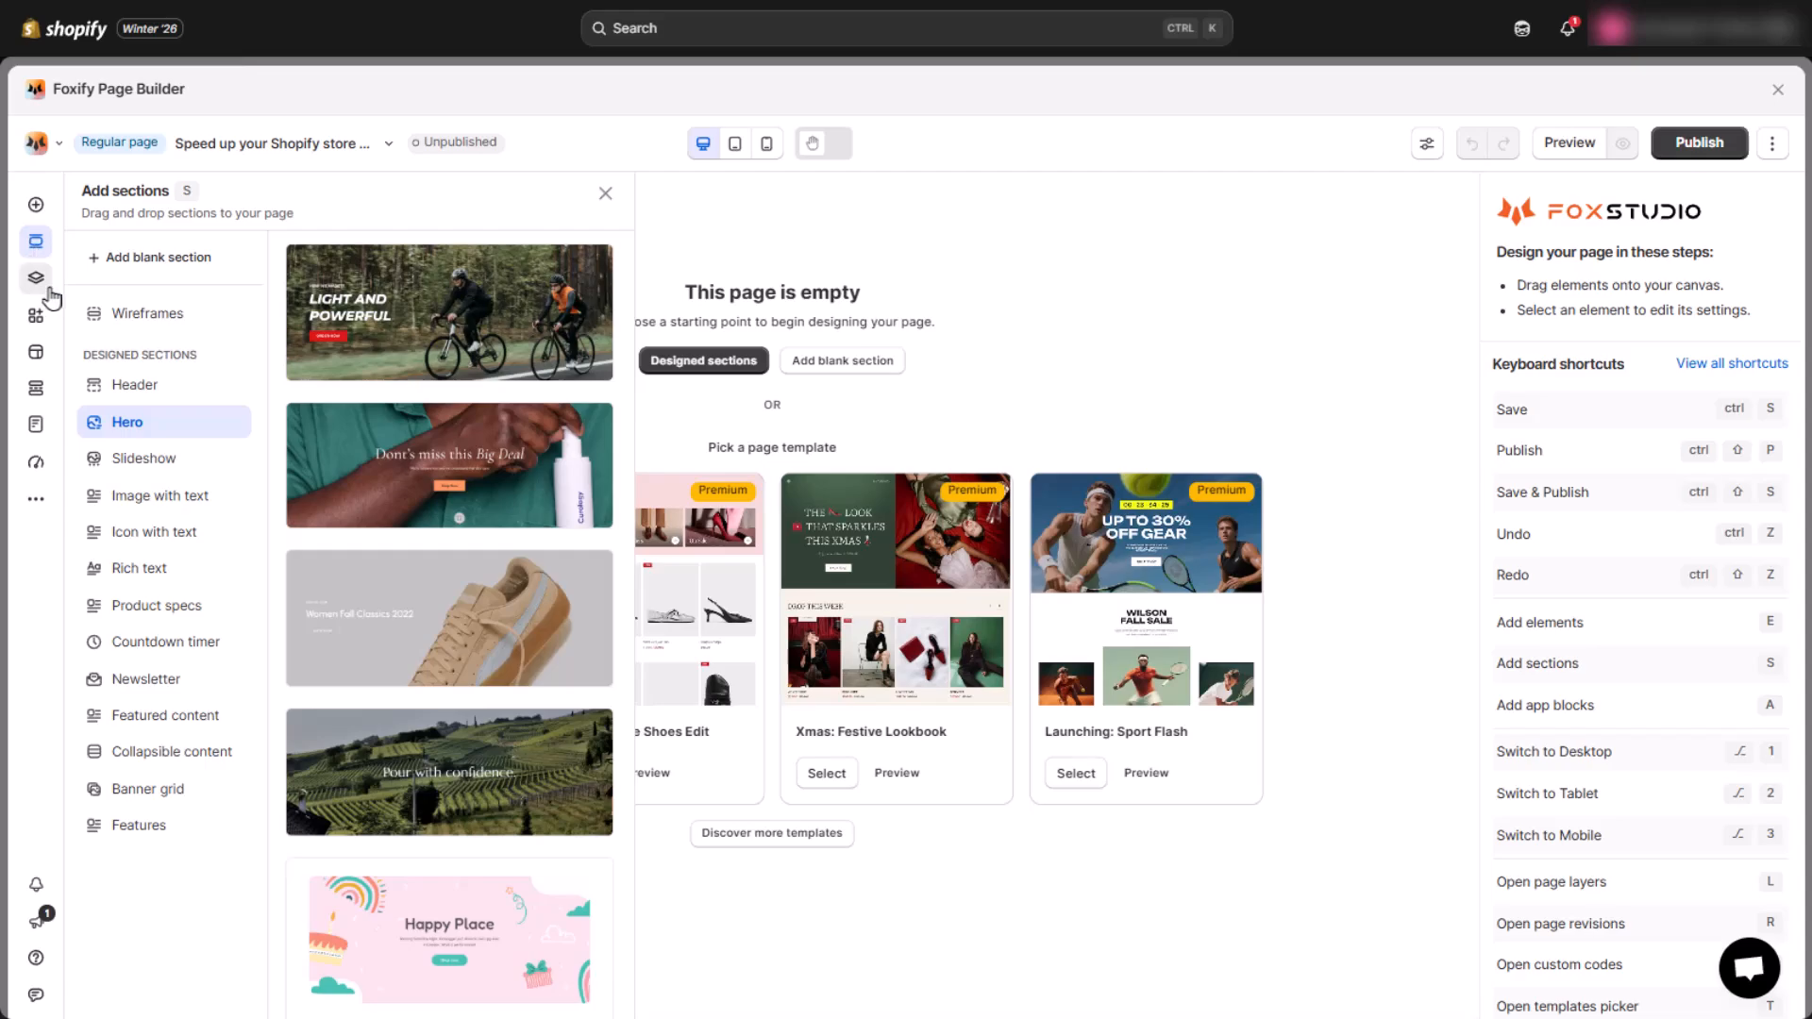
pyautogui.click(159, 390)
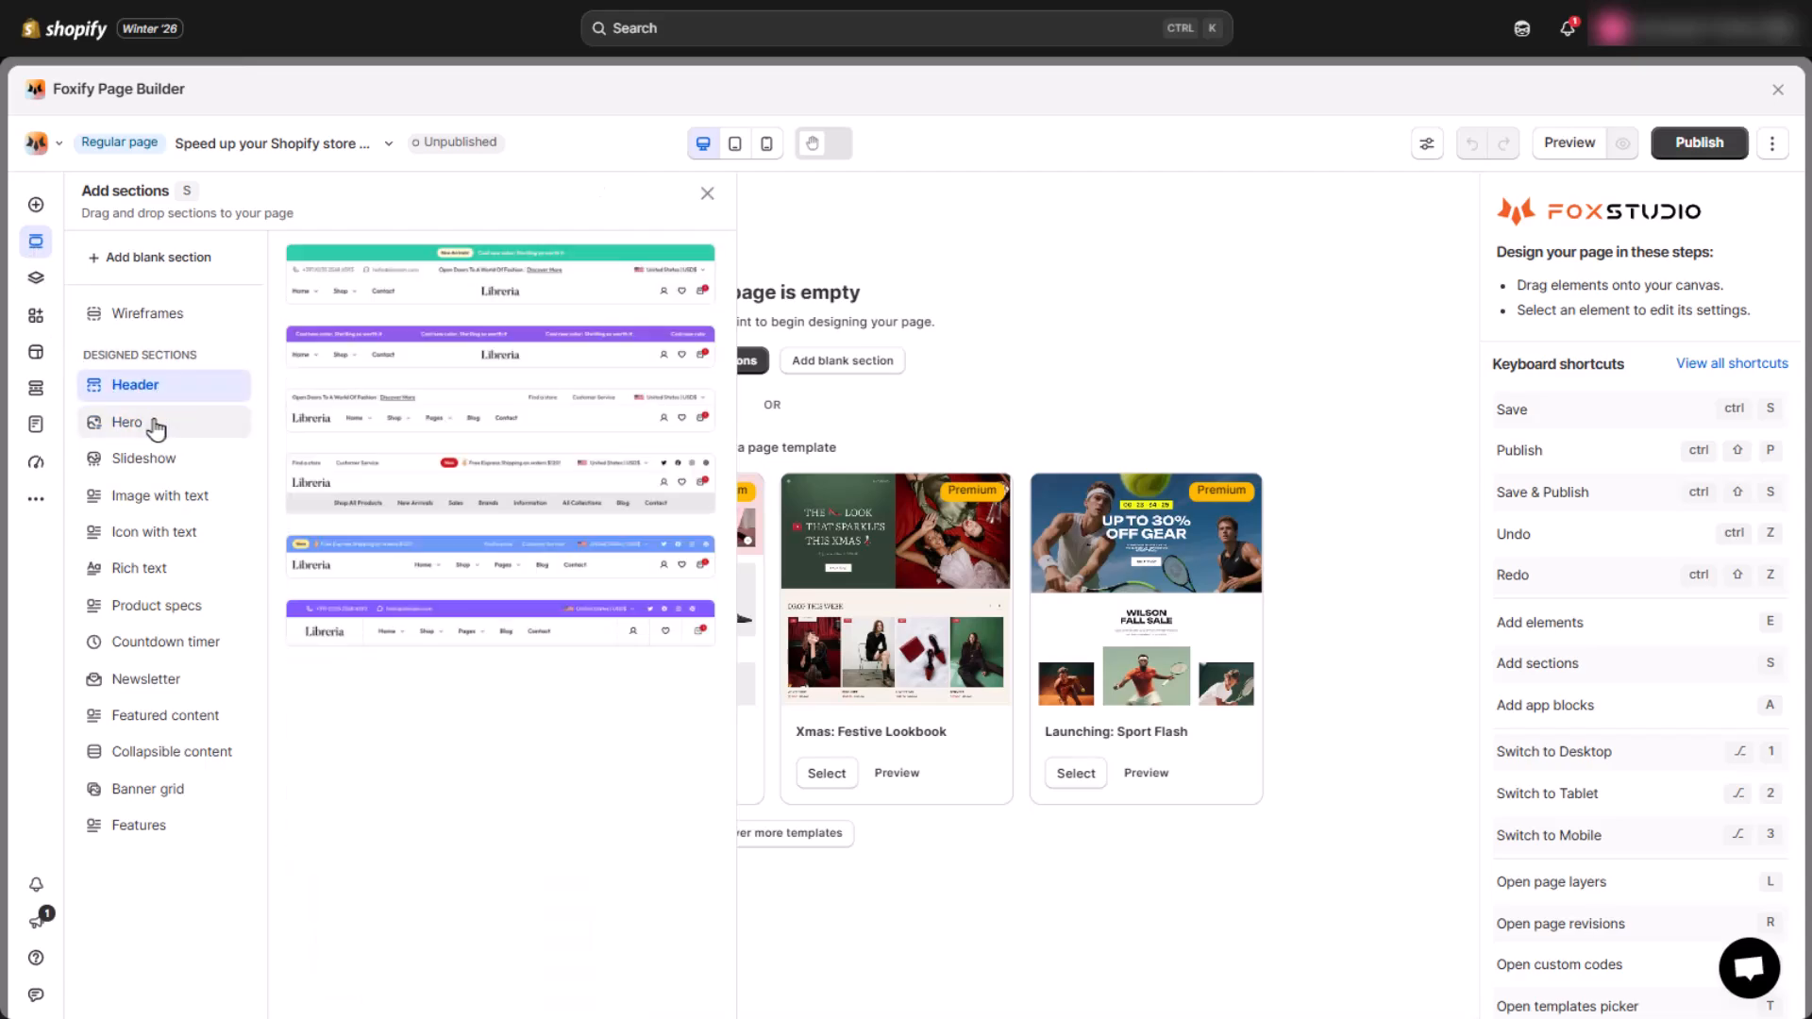
pyautogui.click(153, 424)
pyautogui.click(165, 463)
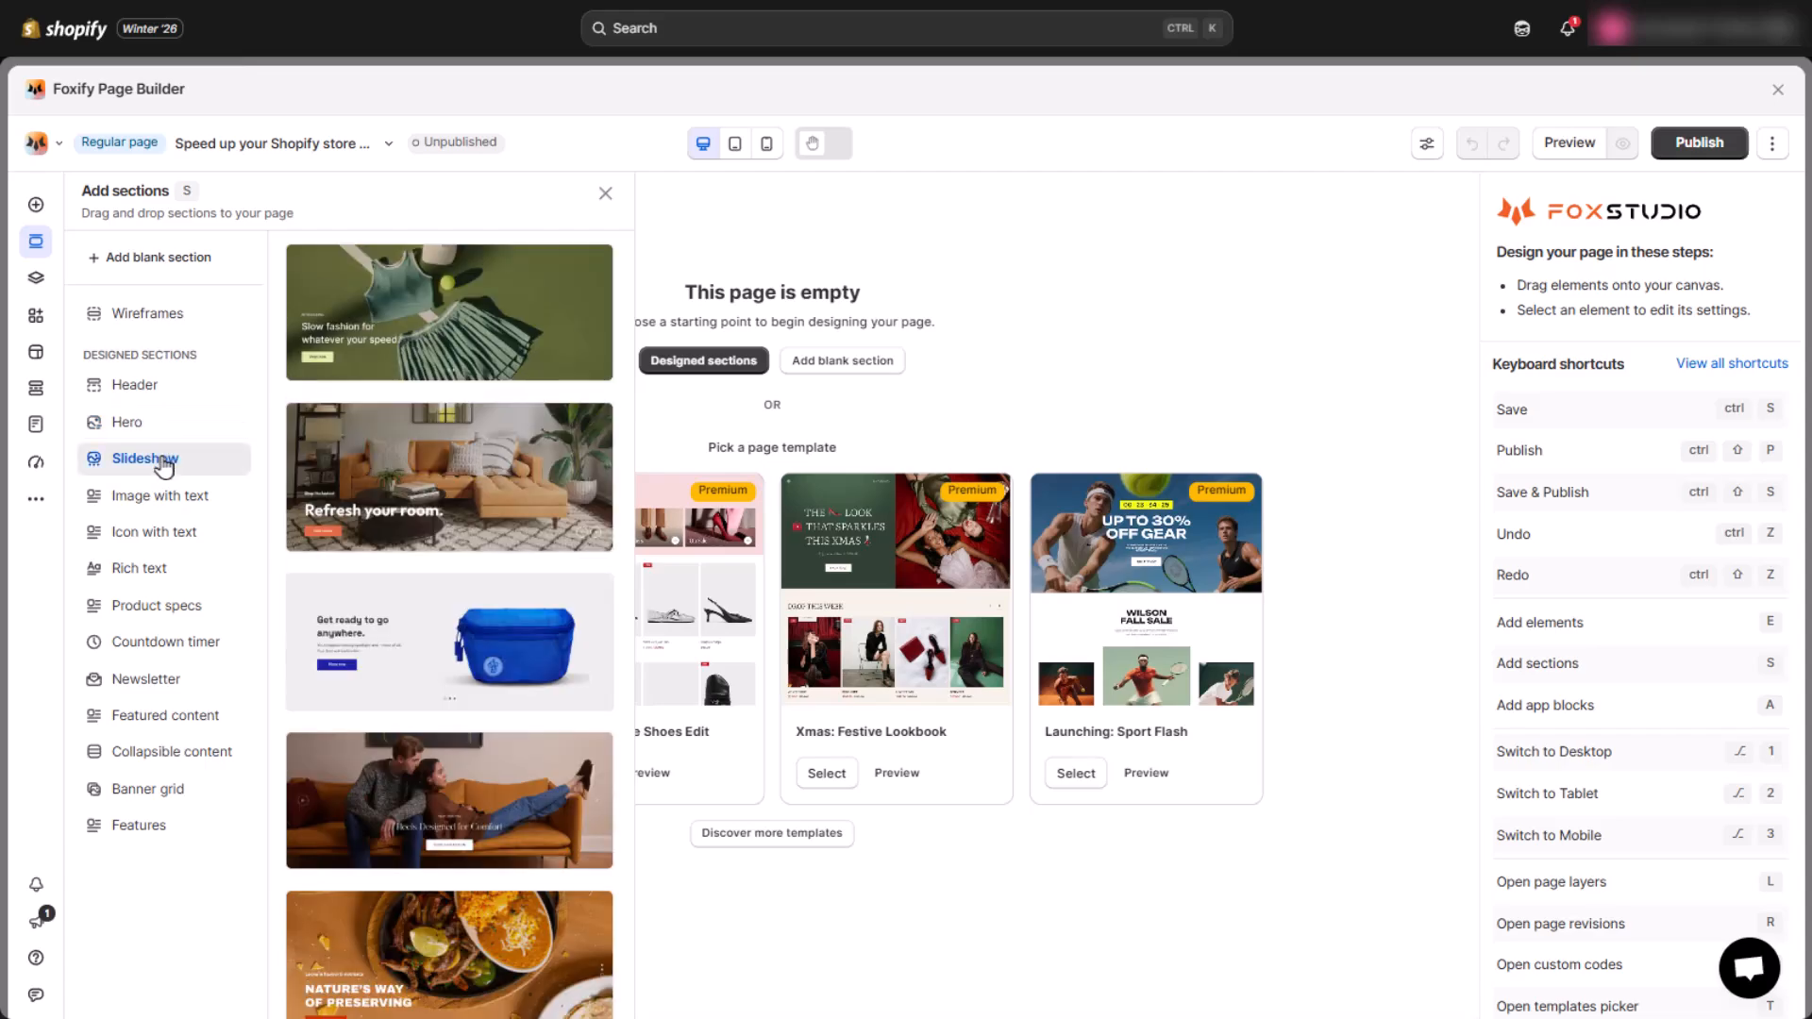
pyautogui.click(170, 497)
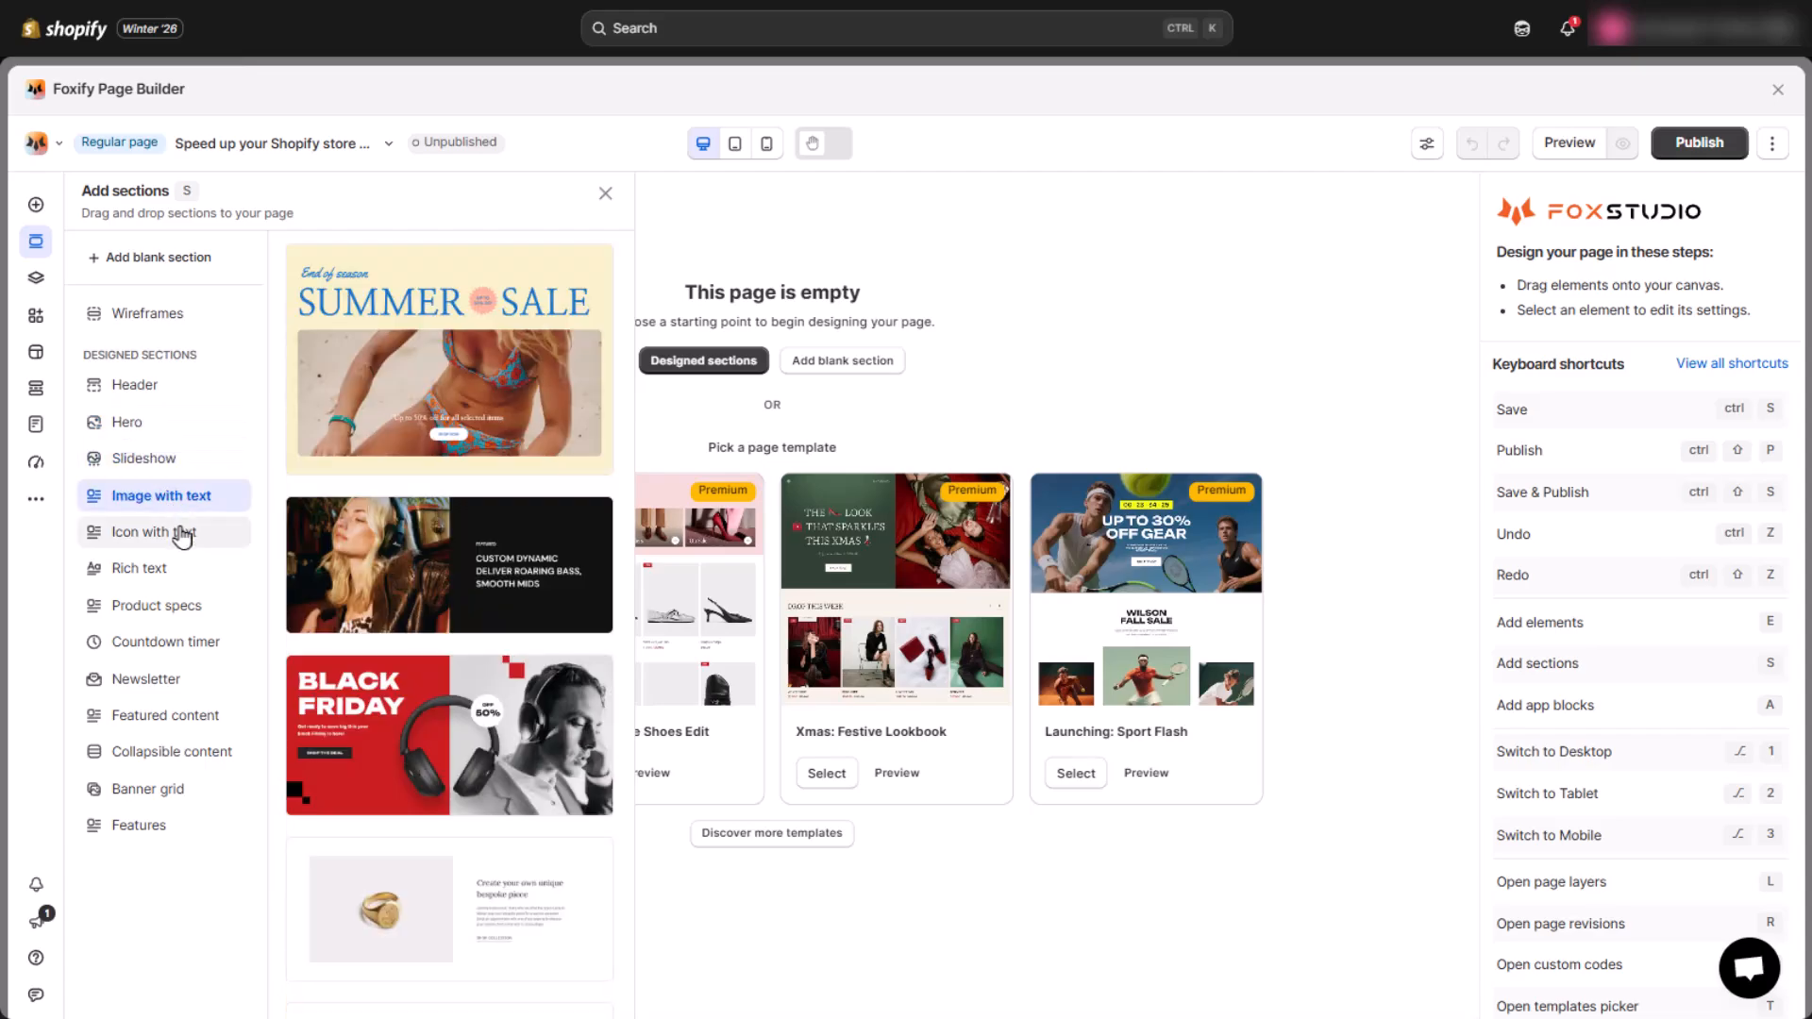
pyautogui.click(182, 536)
pyautogui.click(174, 570)
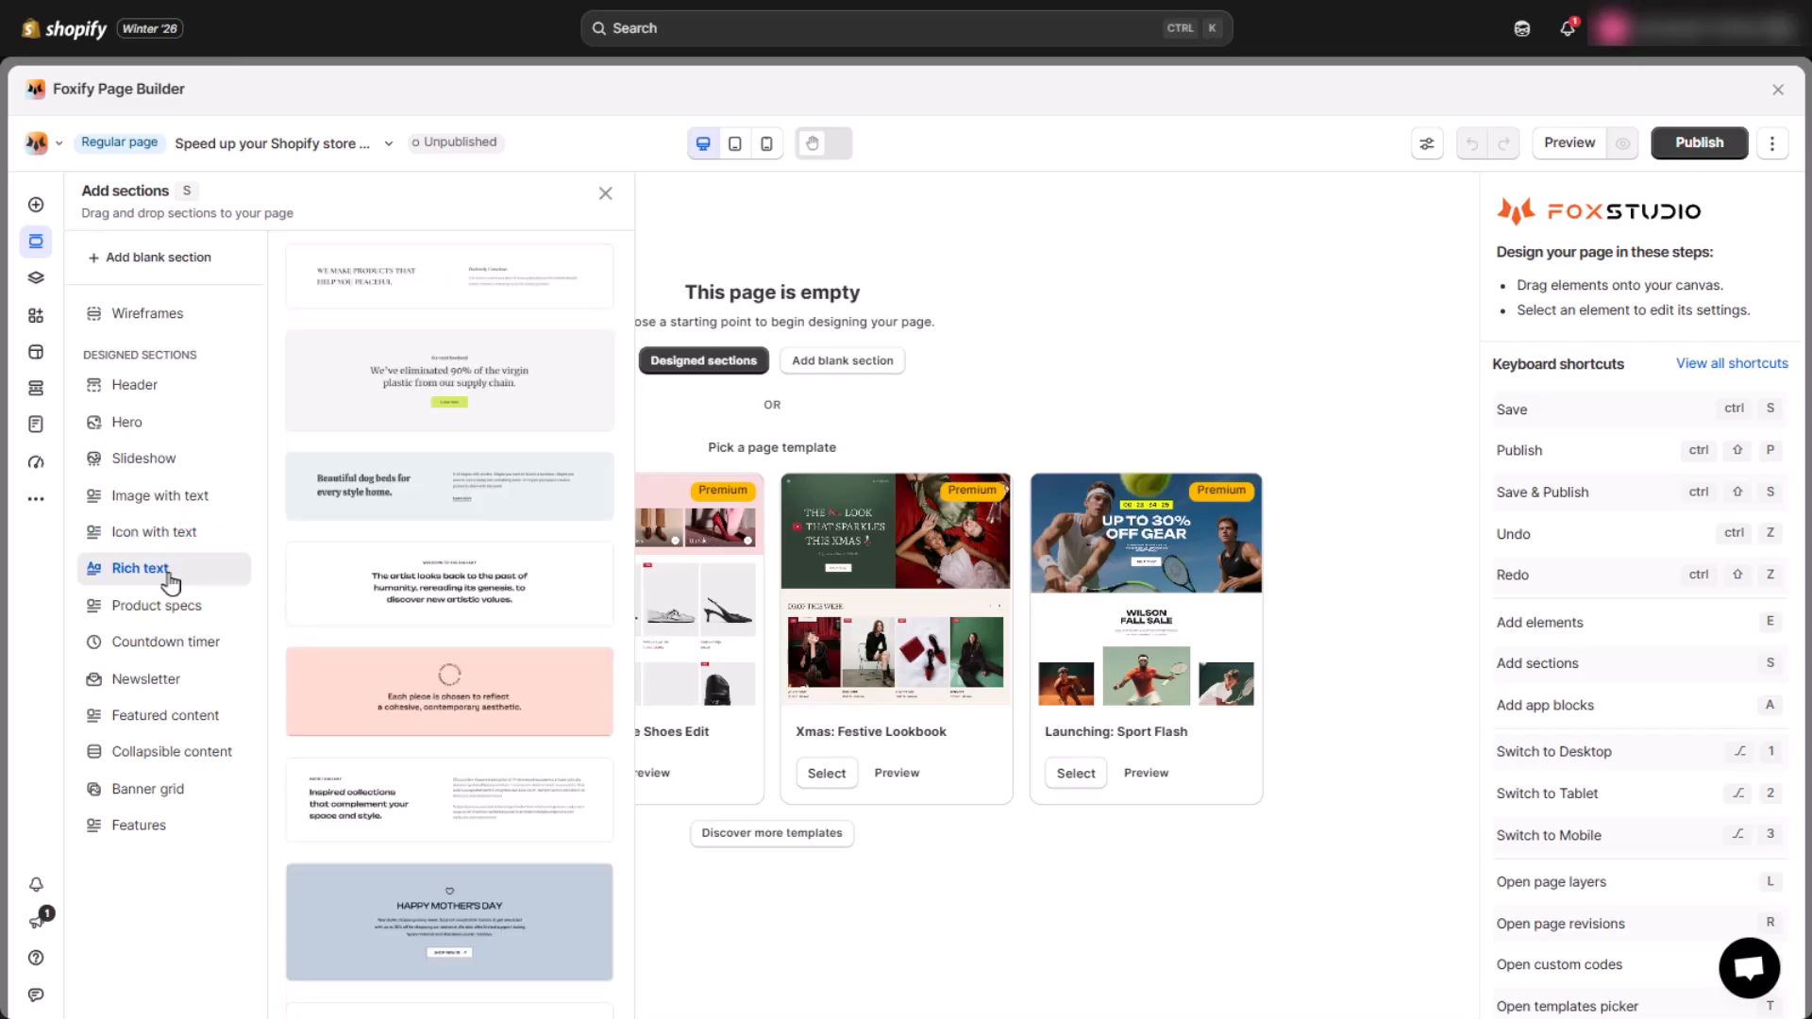
pyautogui.click(182, 607)
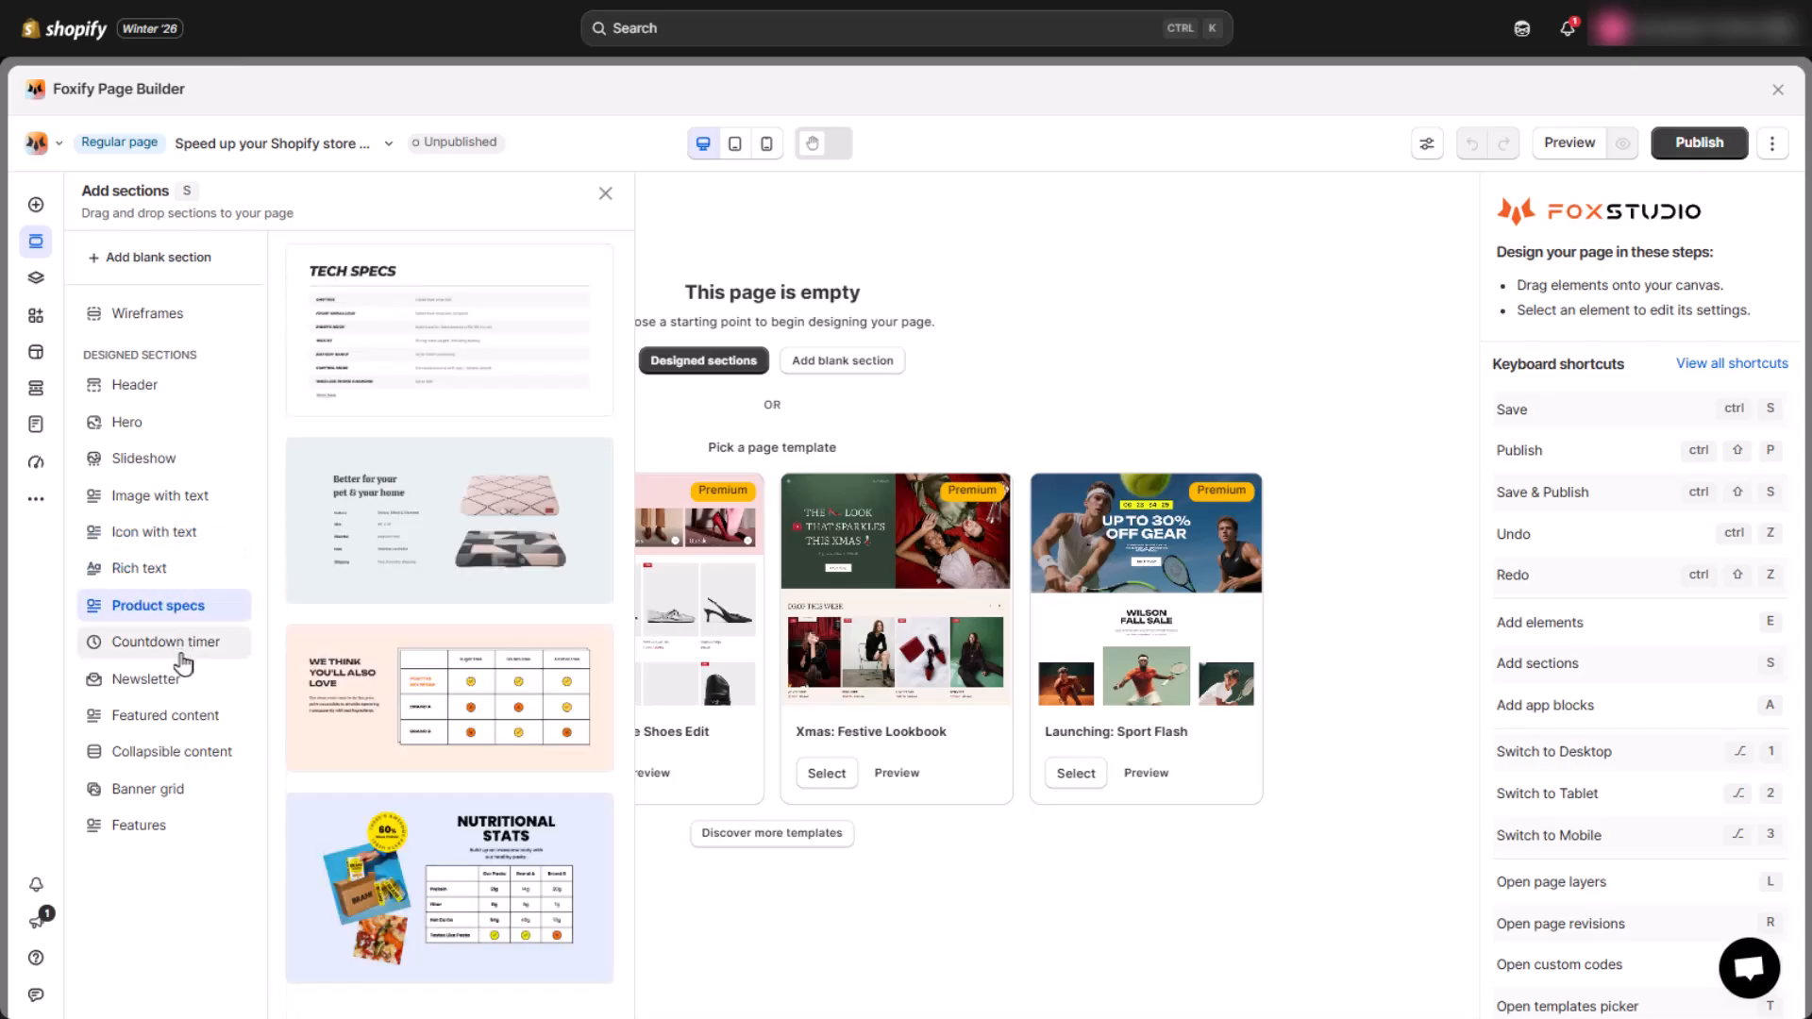
pyautogui.click(181, 651)
pyautogui.click(171, 692)
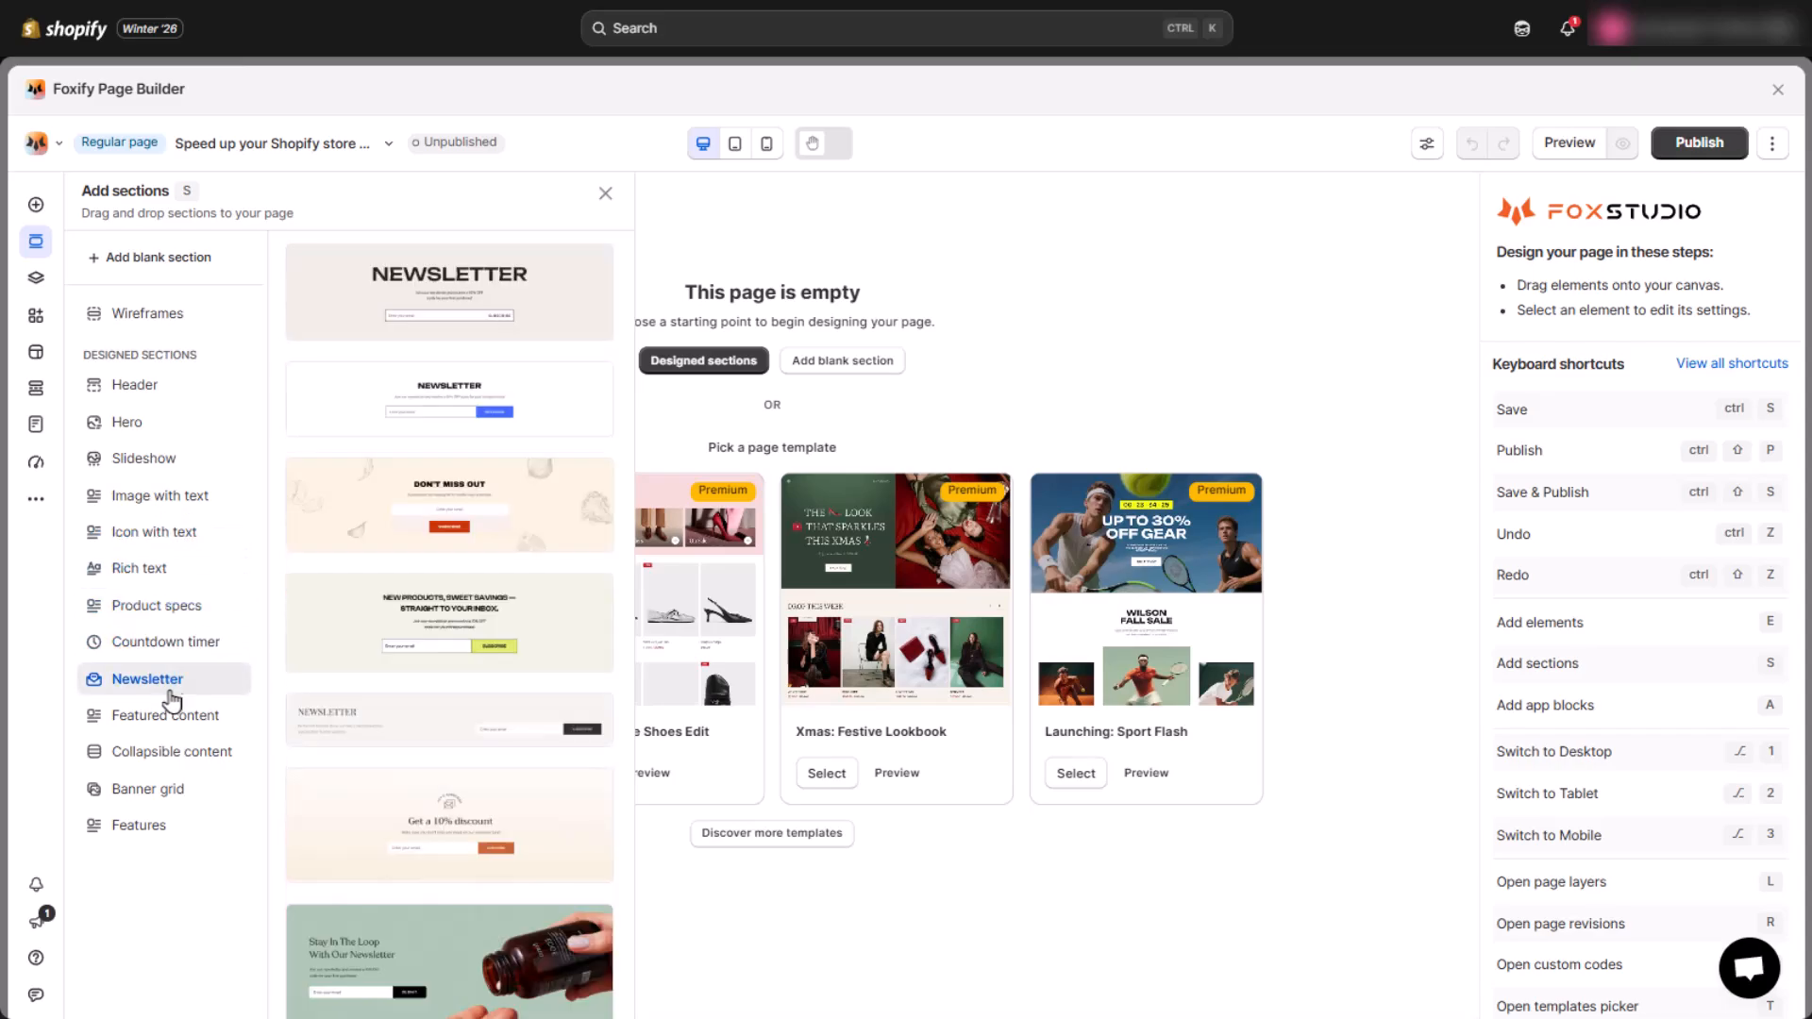
pyautogui.click(163, 719)
pyautogui.click(164, 754)
pyautogui.click(149, 788)
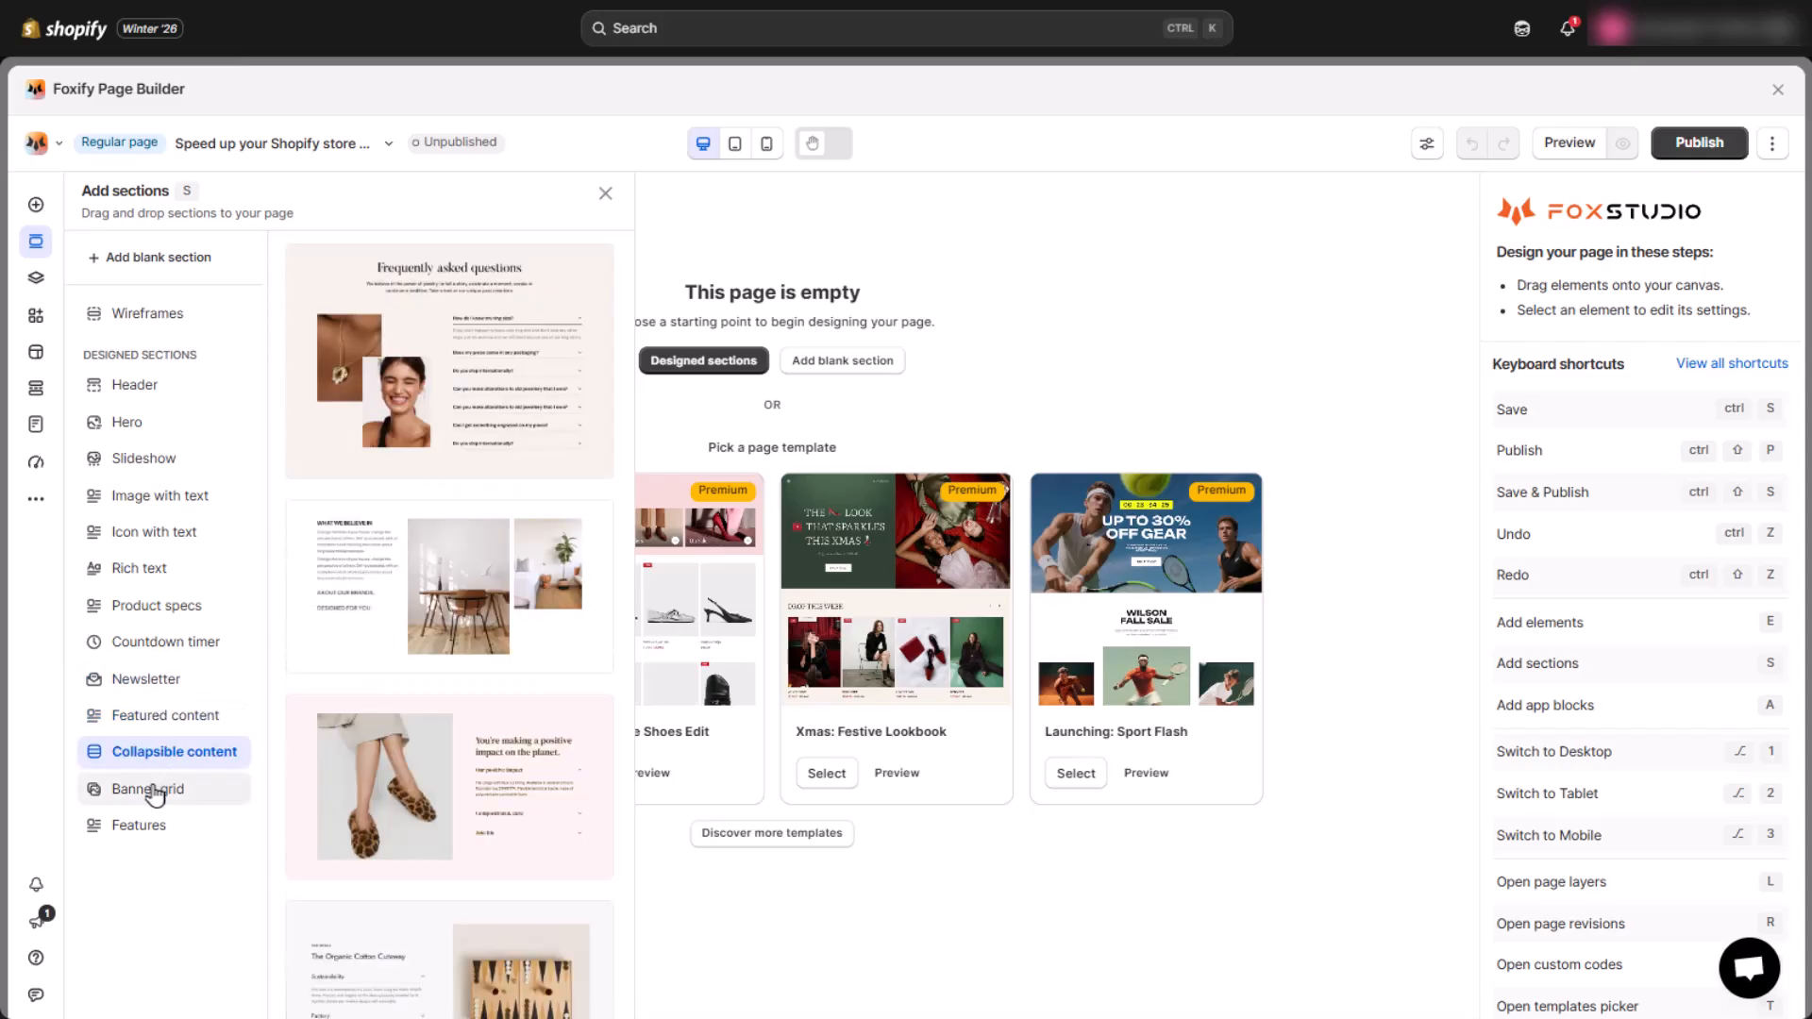
pyautogui.click(143, 828)
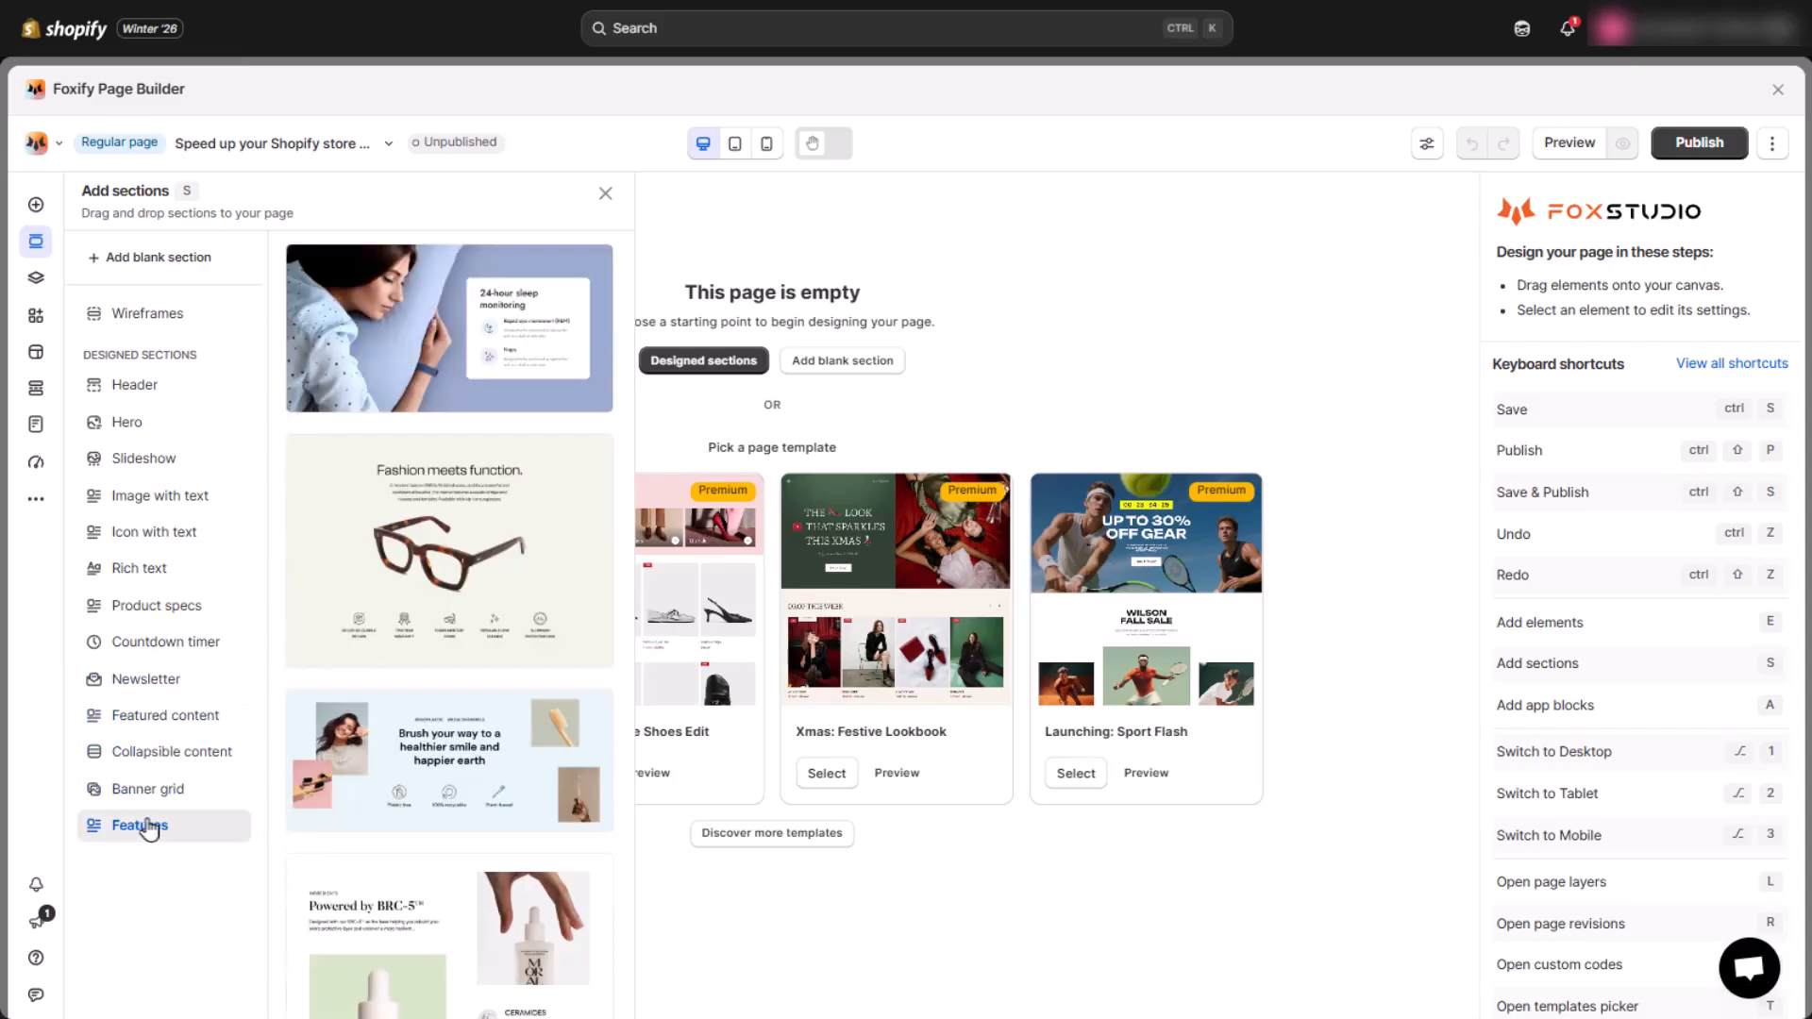
# Look through the Banner grid and Slideshow section designs.
pyautogui.click(151, 792)
pyautogui.scroll(-5, 434, 641)
pyautogui.scroll(-10, 436, 638)
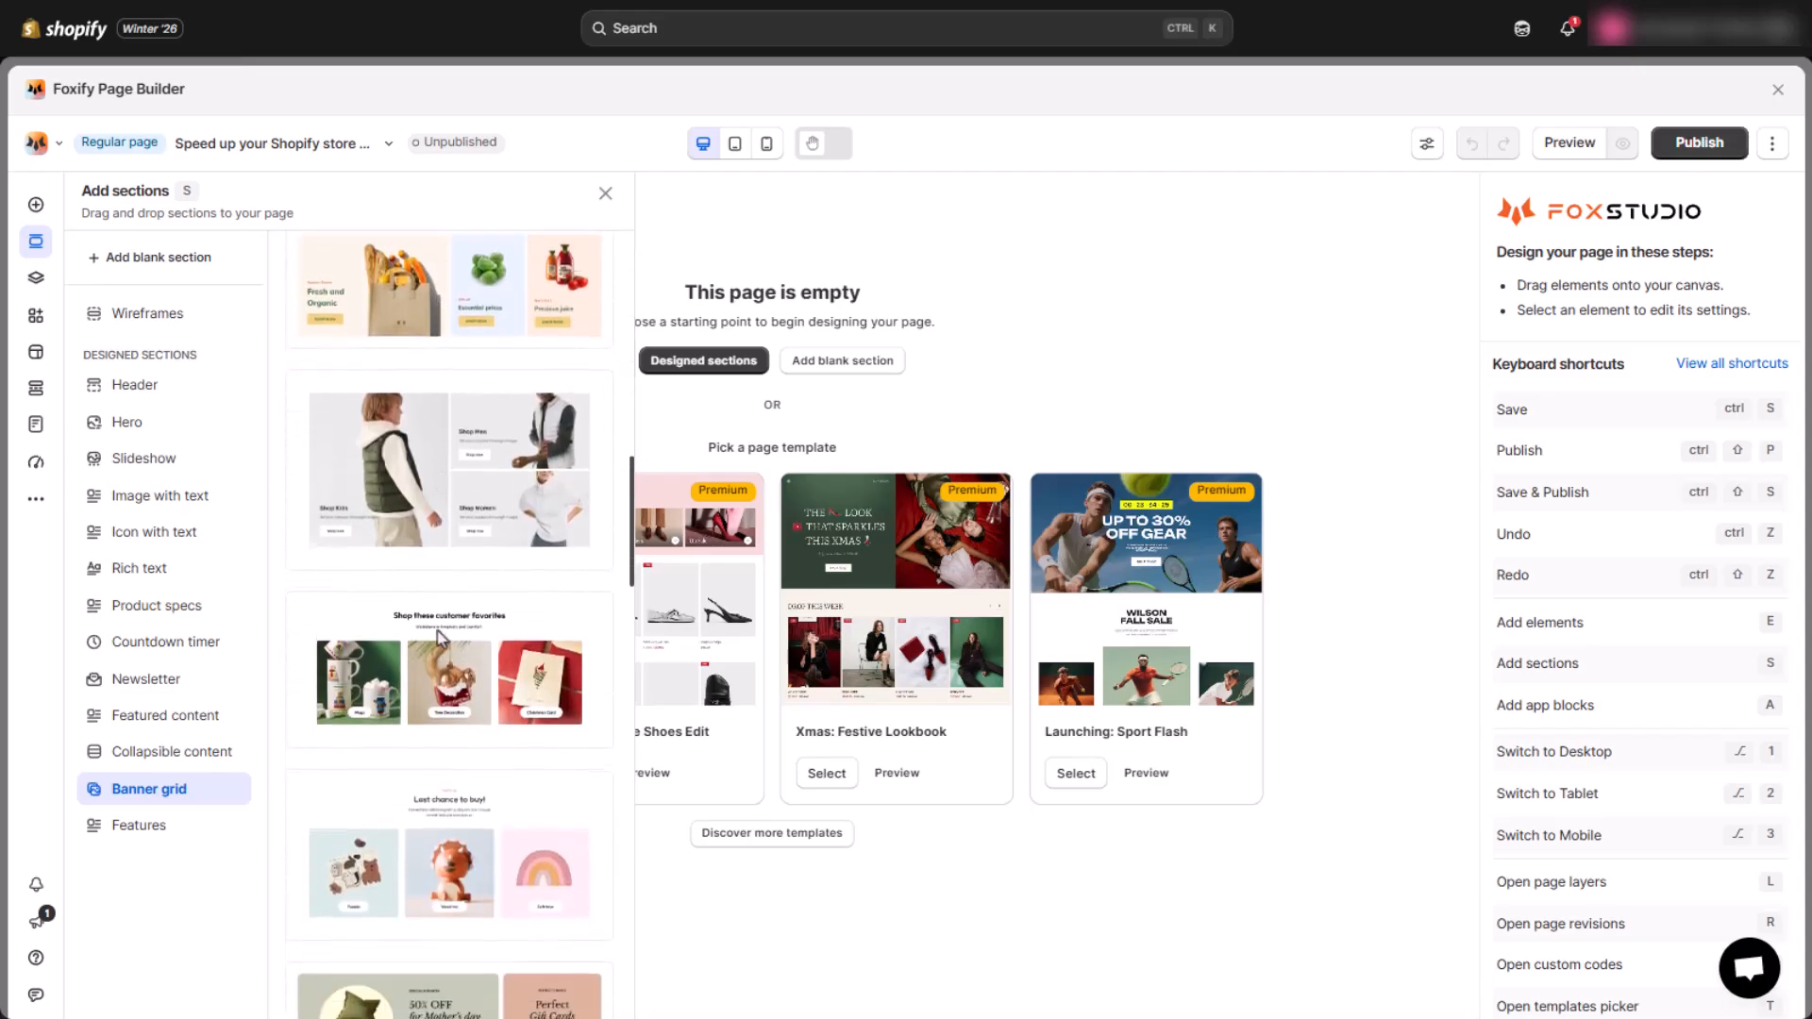
pyautogui.scroll(-3, 437, 638)
pyautogui.click(149, 460)
pyautogui.scroll(-10, 390, 459)
pyautogui.scroll(-5, 413, 505)
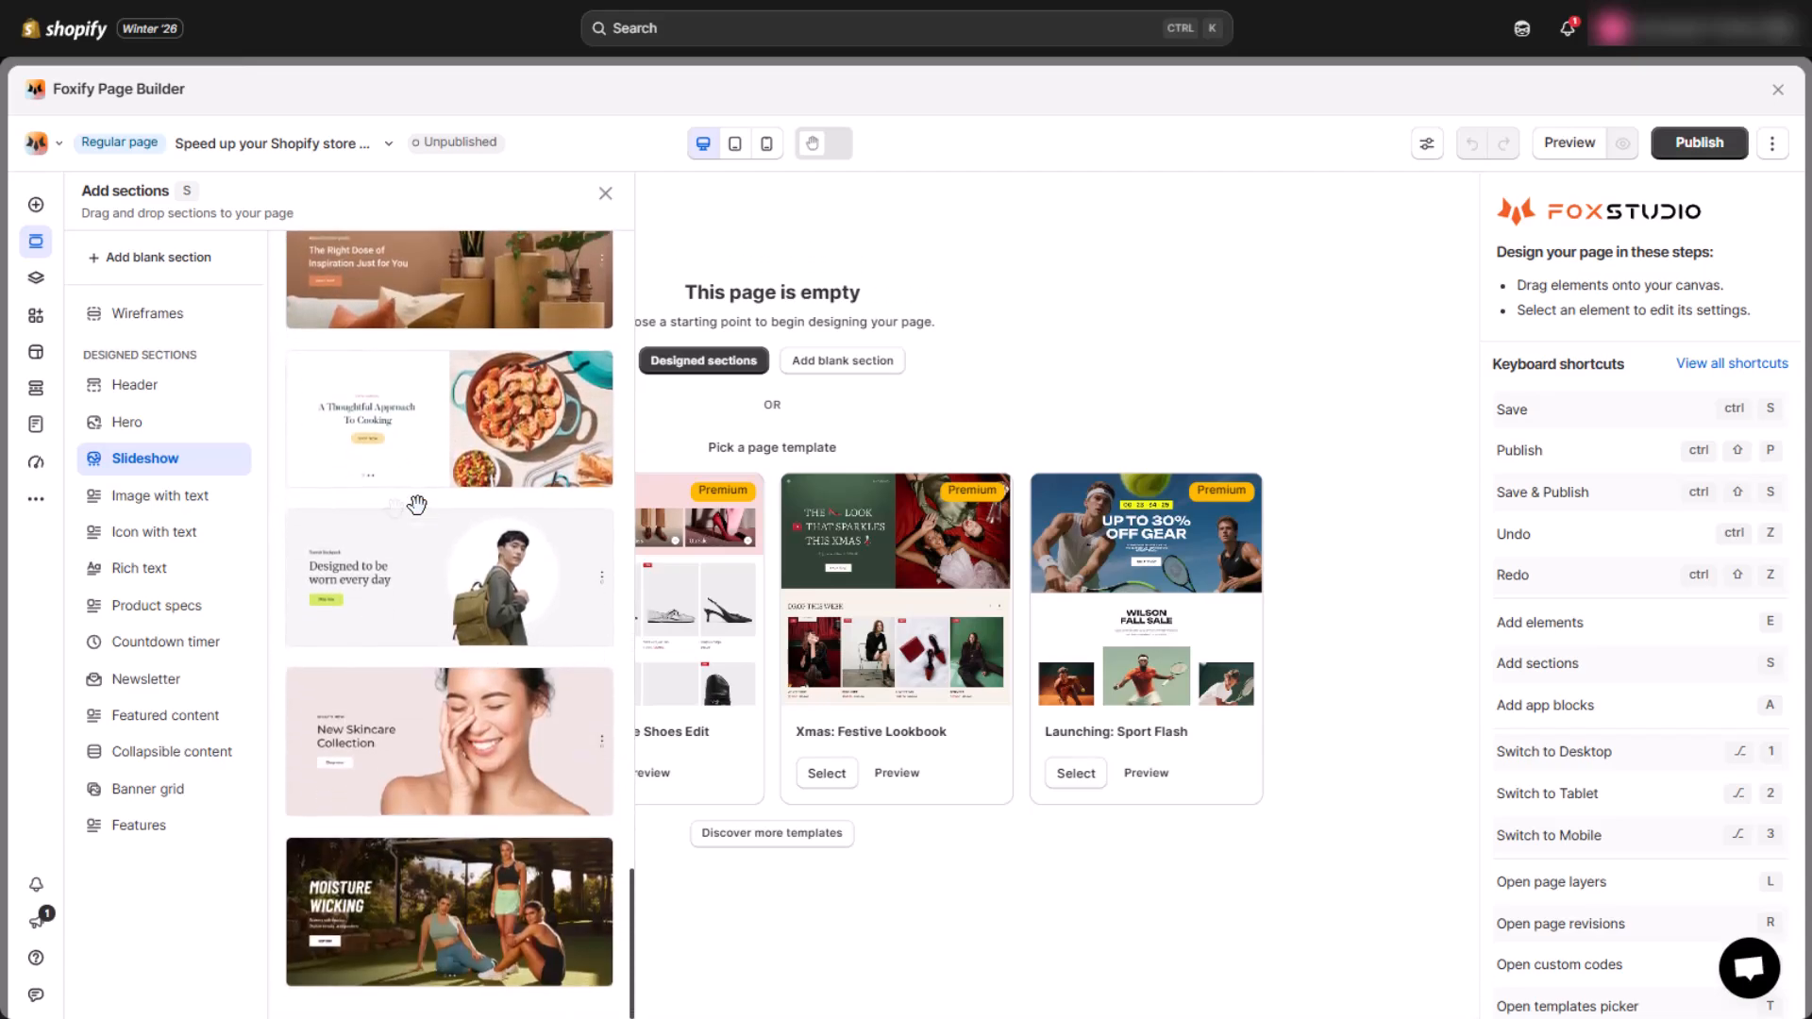
# Add the "Explore Ways To Save" Banner grid section to the empty page.
pyautogui.click(168, 790)
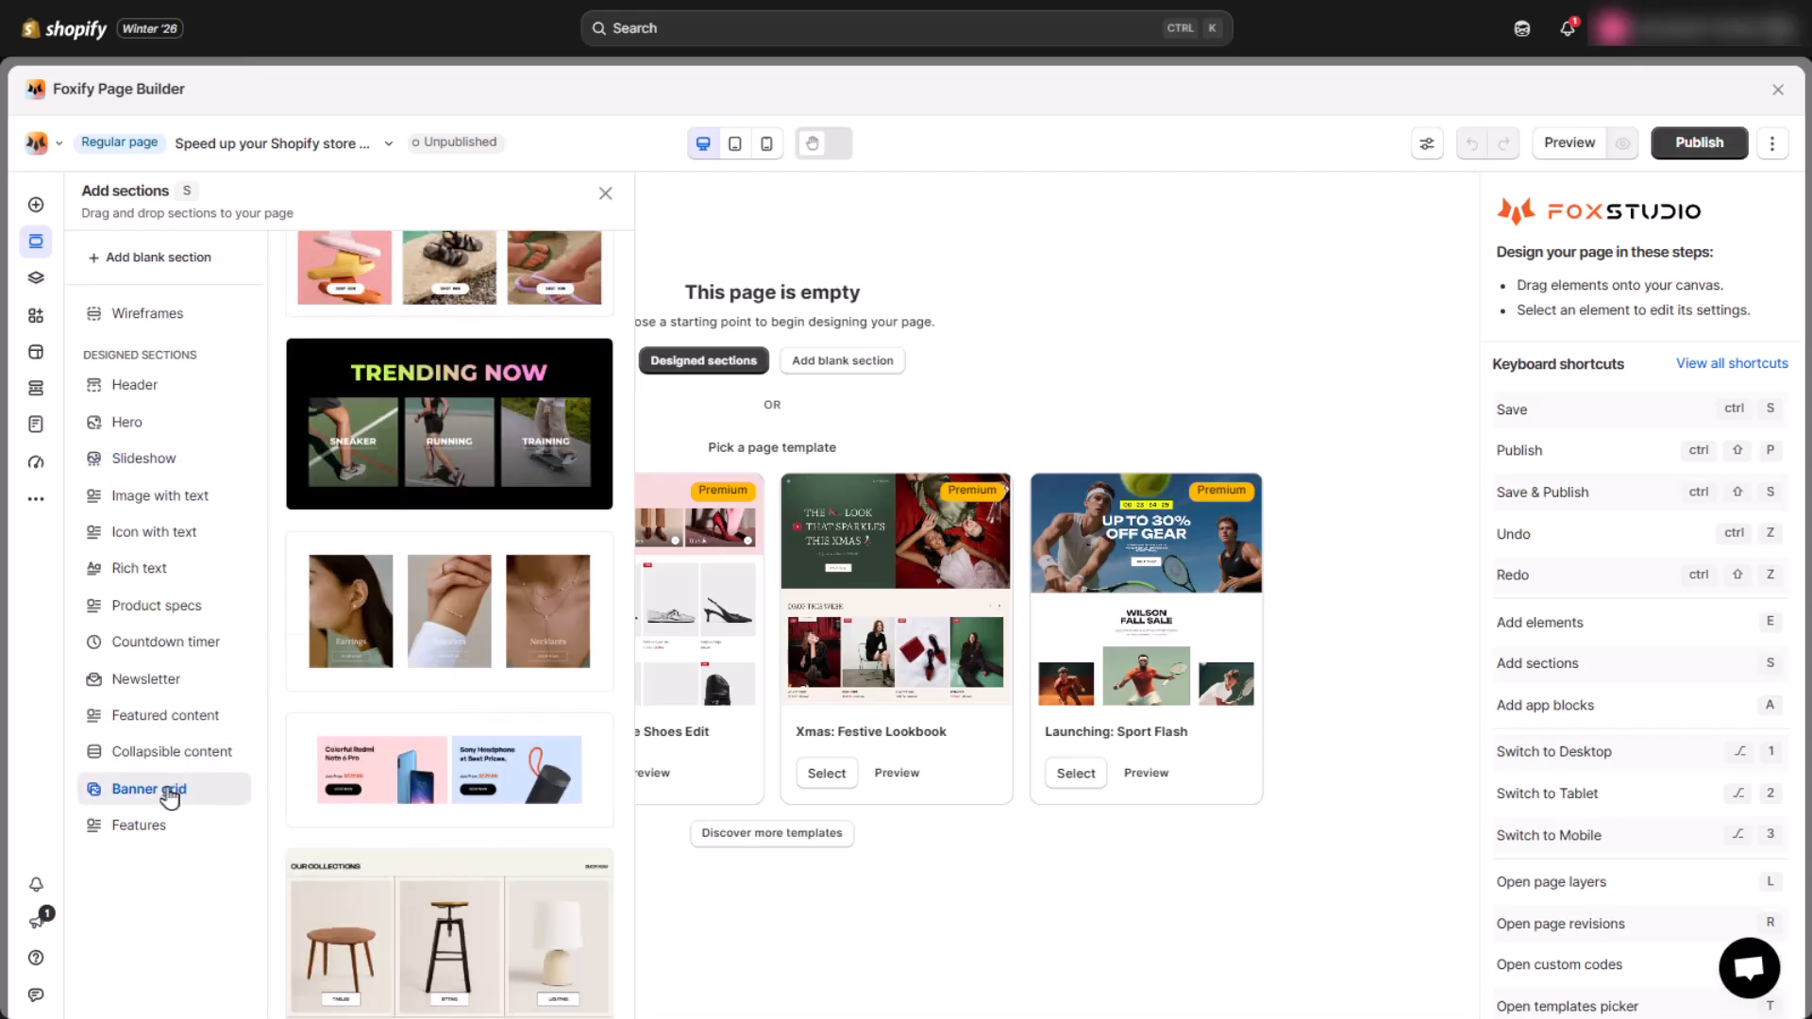
pyautogui.scroll(5, 452, 793)
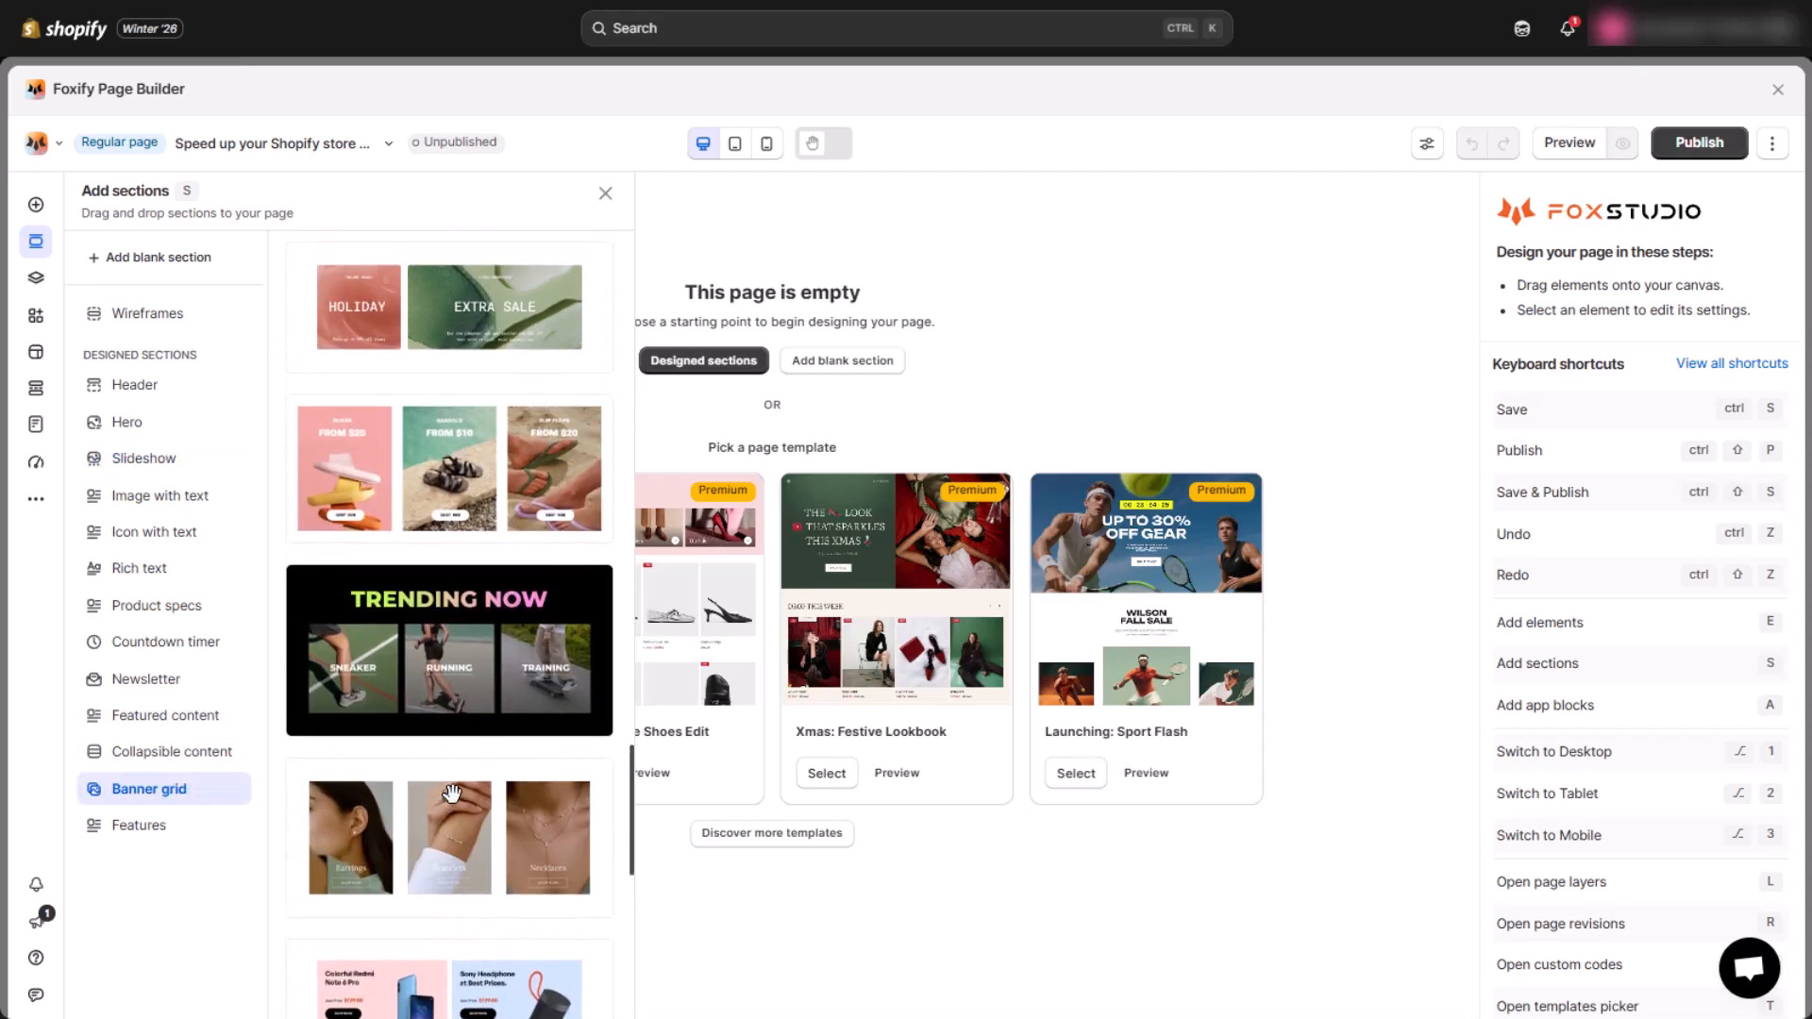
pyautogui.scroll(10, 452, 791)
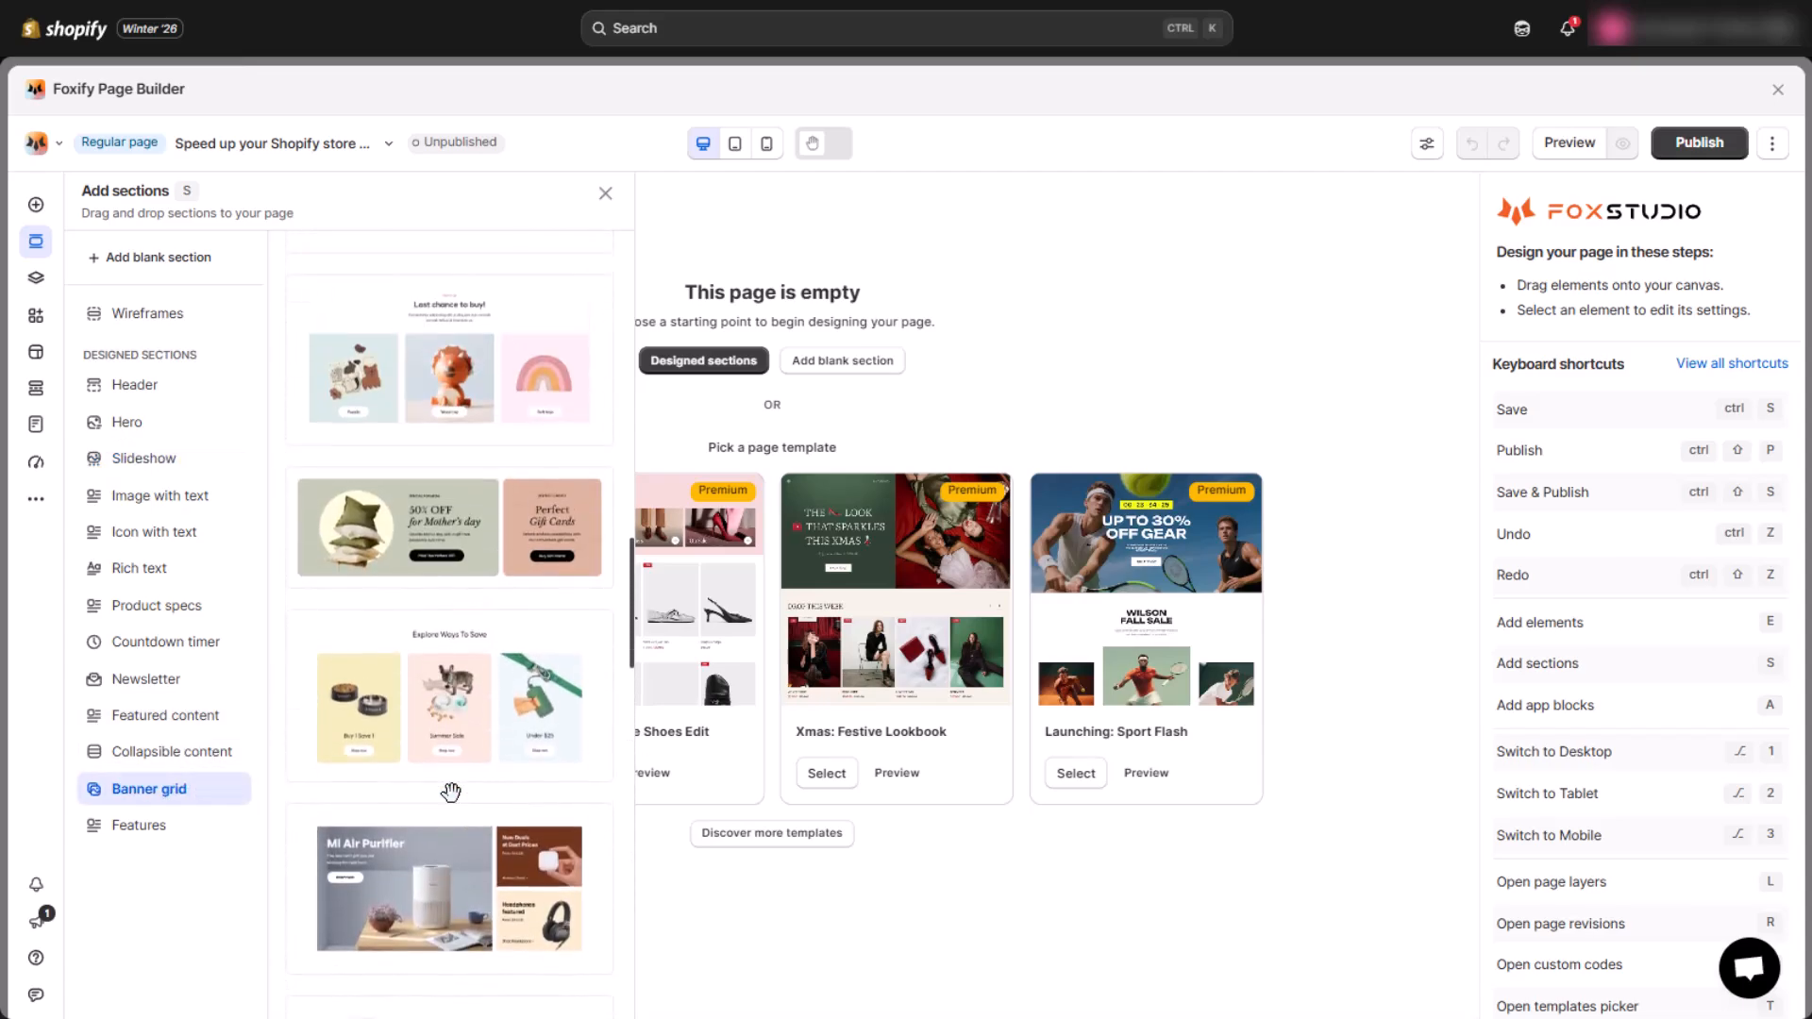
pyautogui.moveTo(456, 756); pyautogui.dragTo(751, 353)
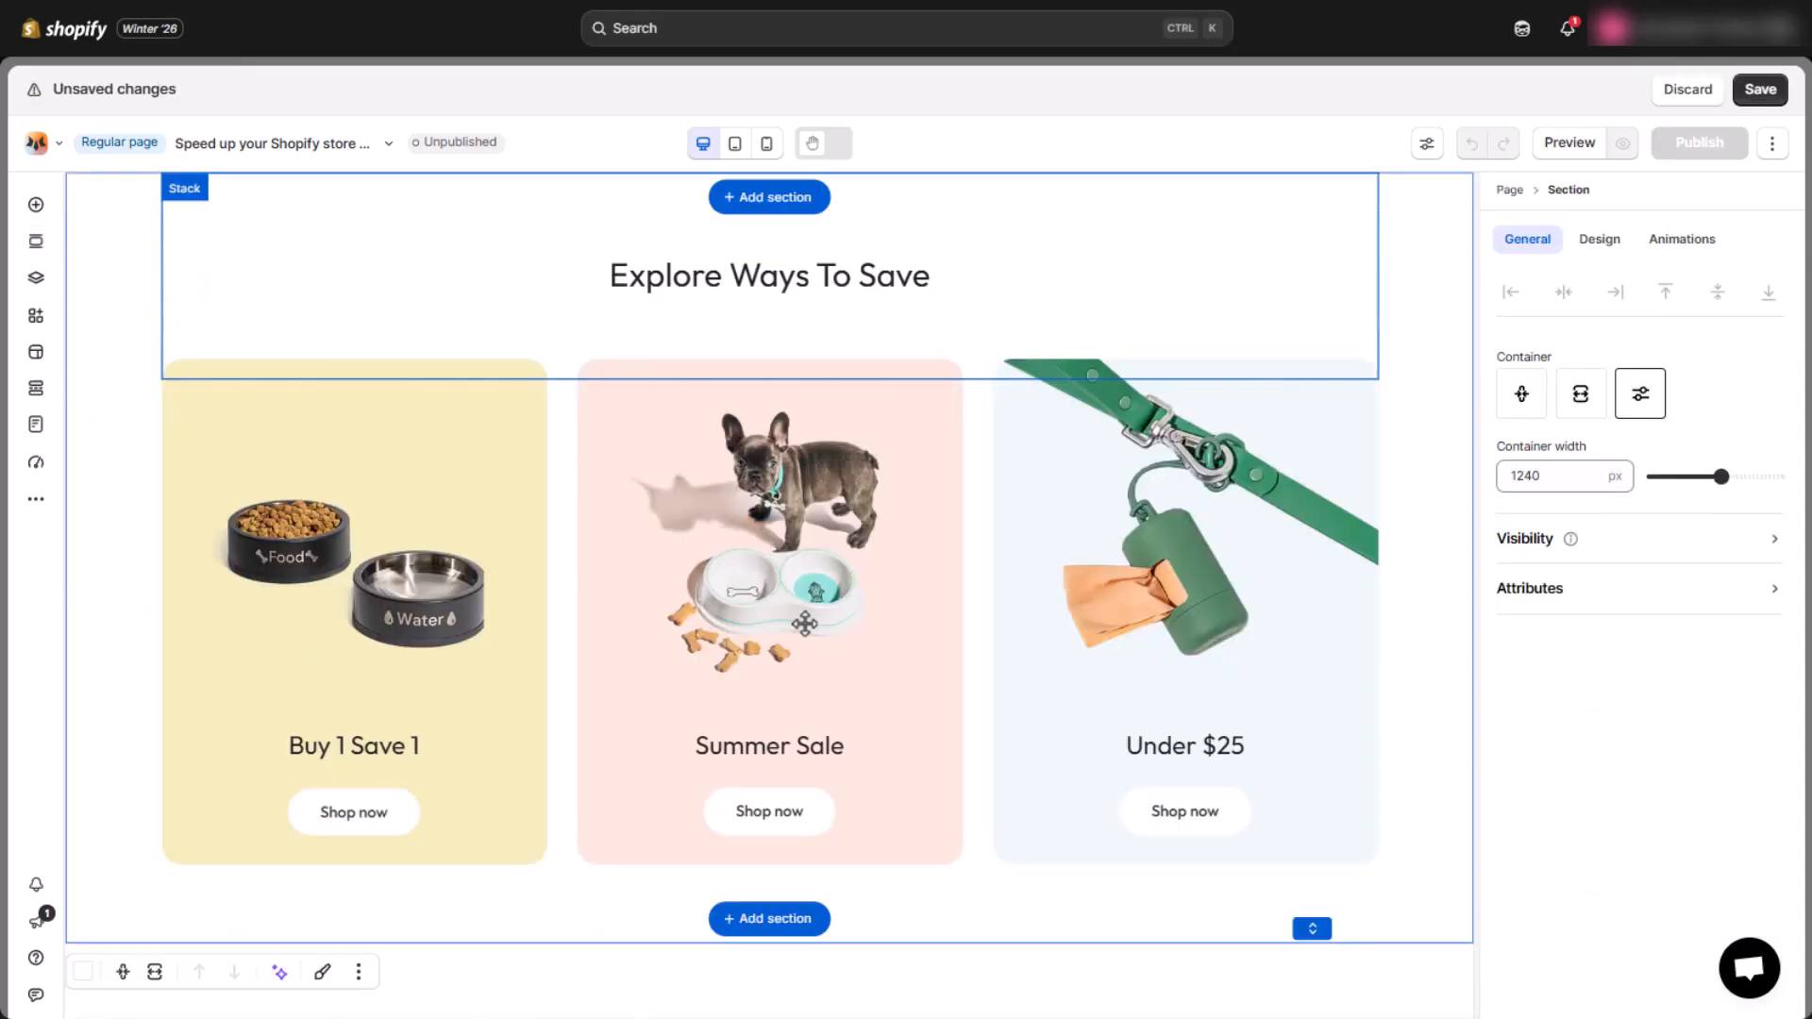
# Inspect the settings of the new section's stack, grid and section container.
pyautogui.click(804, 624)
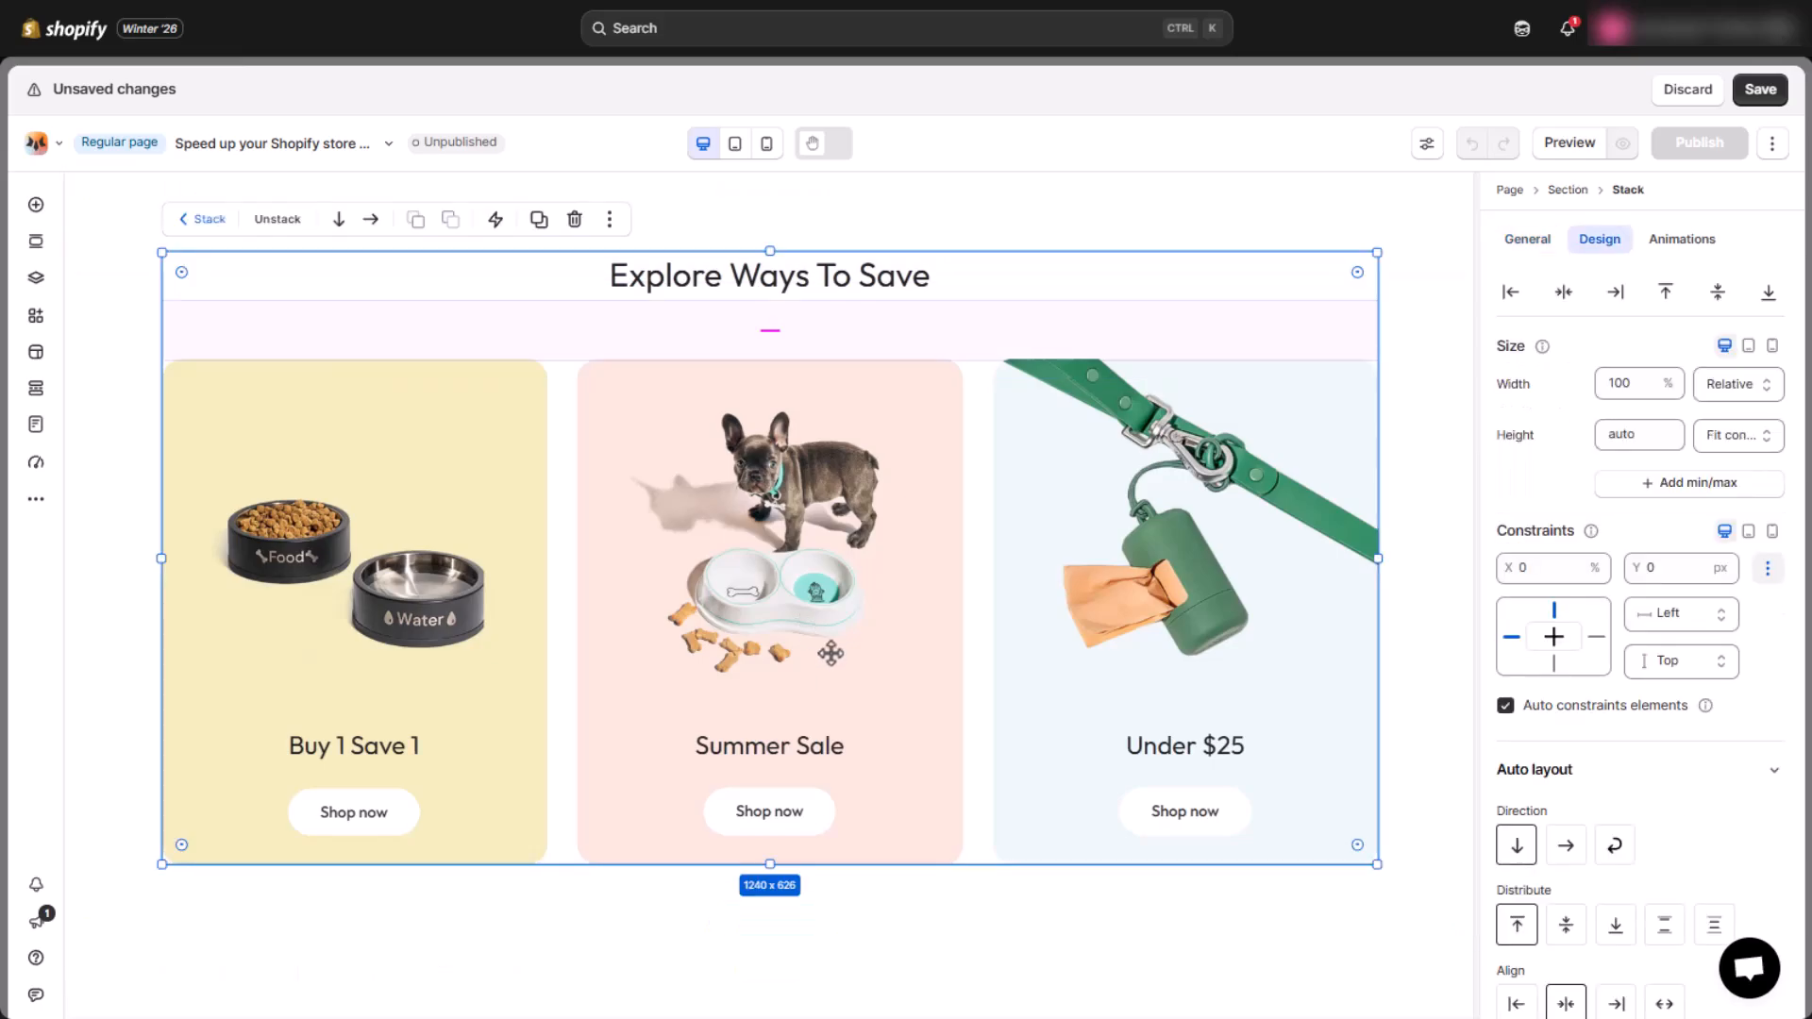
pyautogui.click(986, 597)
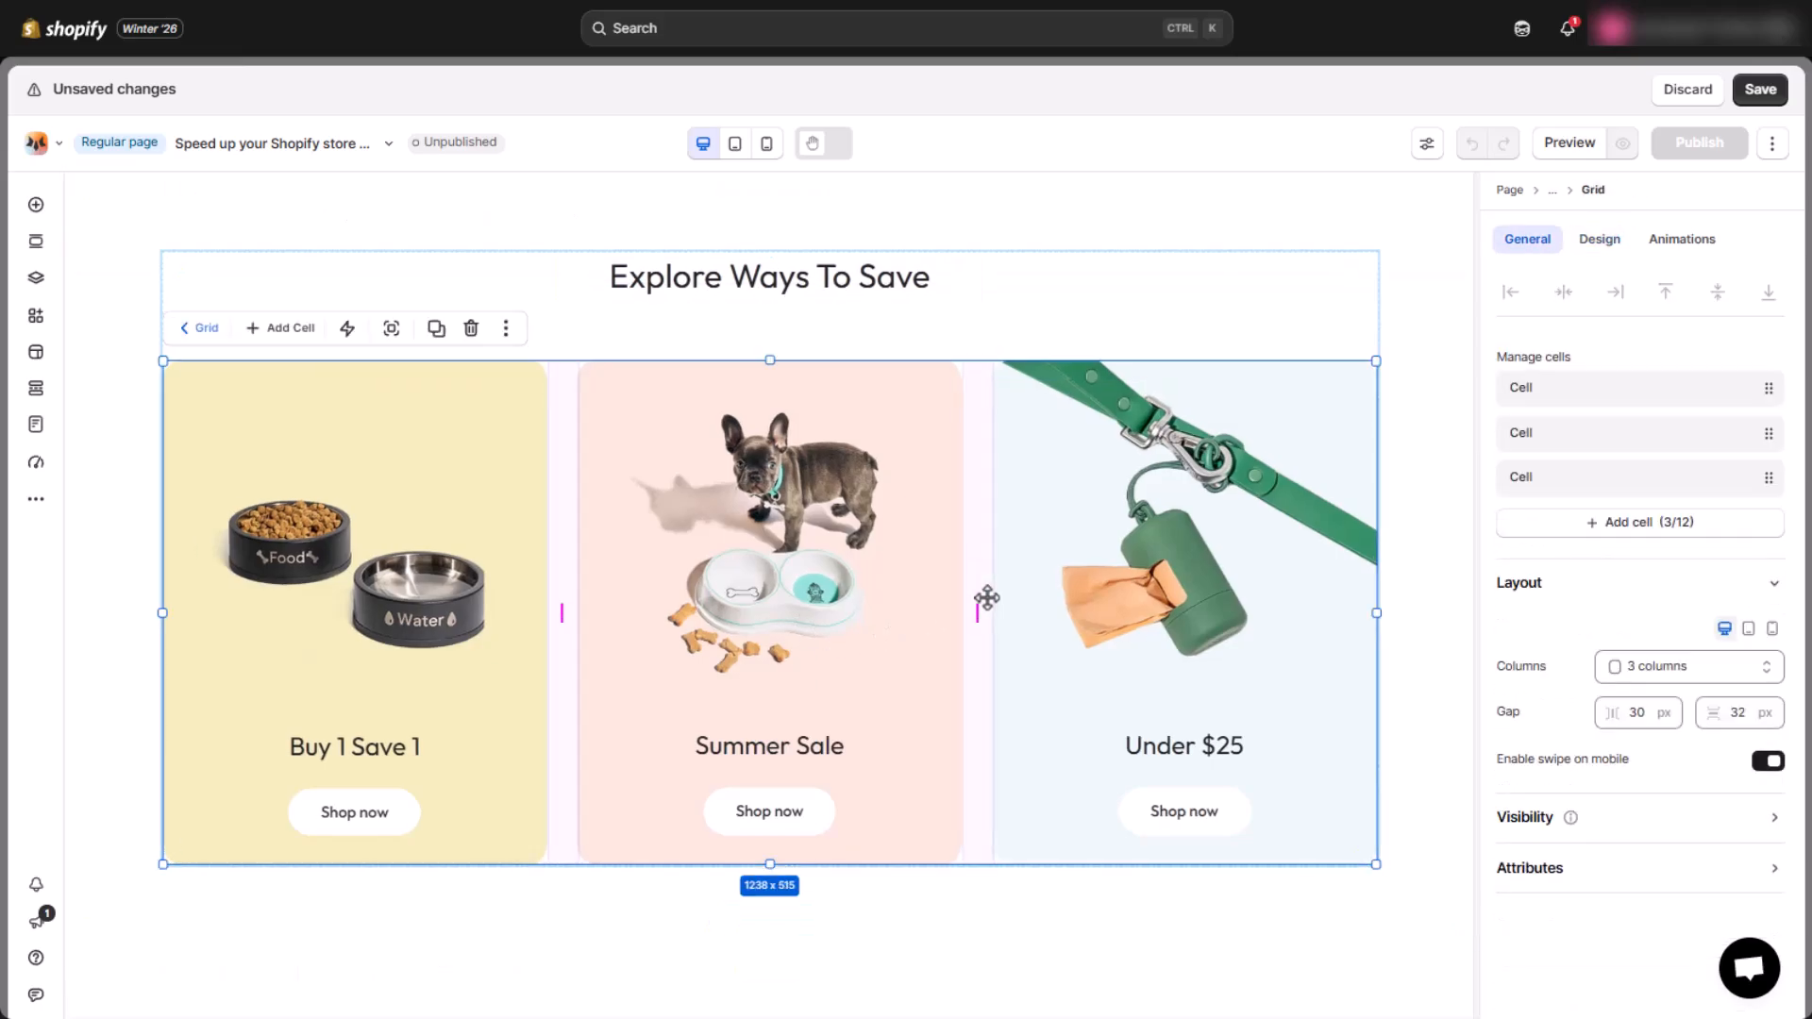
pyautogui.click(855, 931)
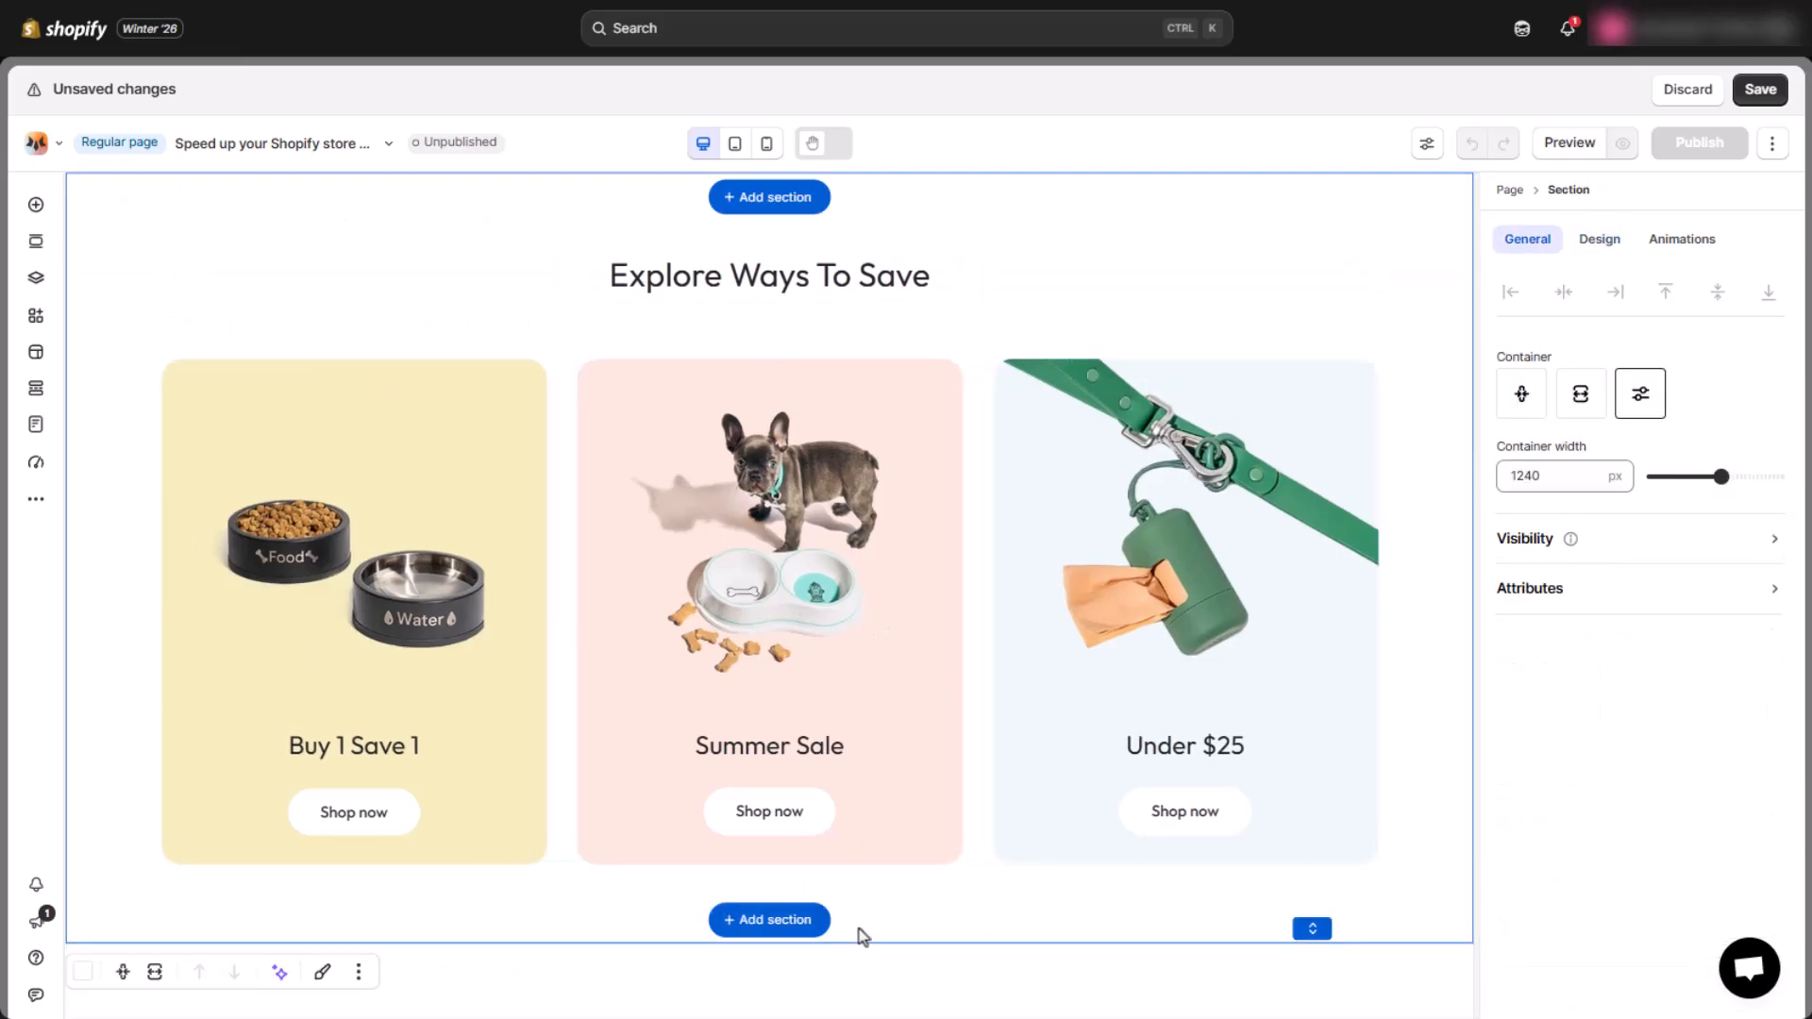
pyautogui.click(1011, 695)
pyautogui.click(1010, 692)
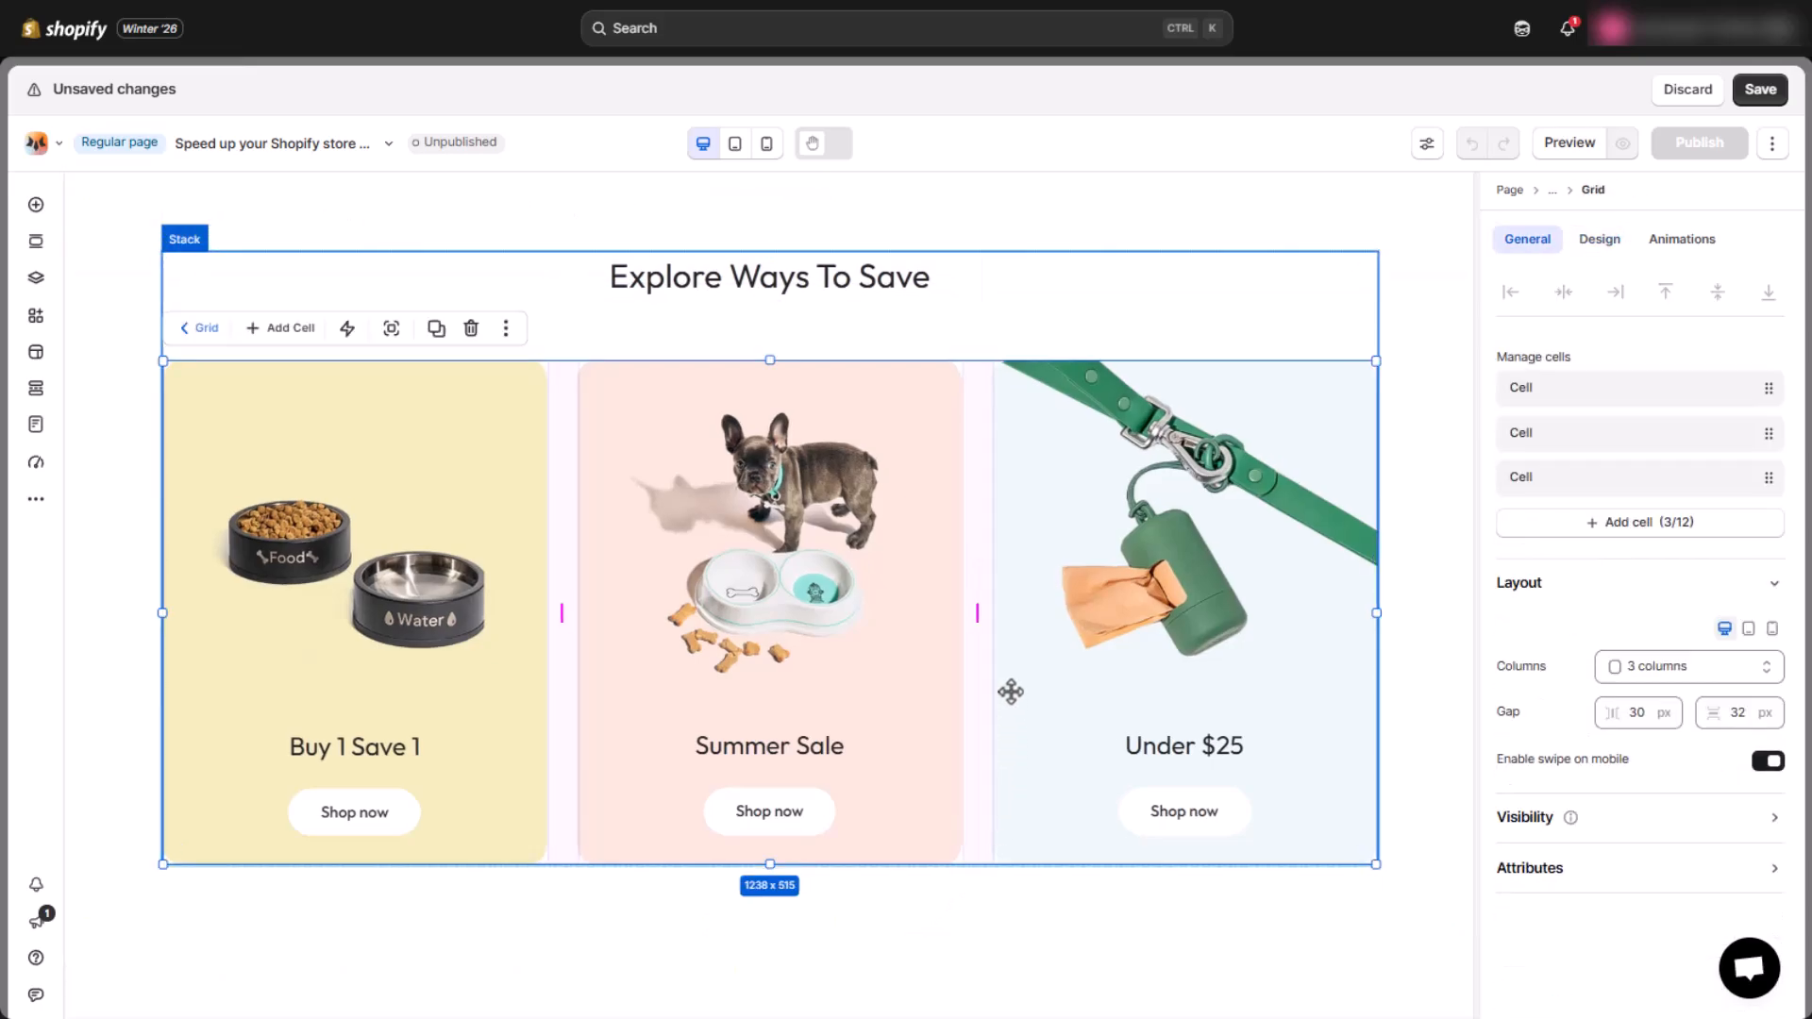
# Examine the section's nested structure in the page layers by expanding the grid and its three cells.
pyautogui.click(41, 282)
pyautogui.click(127, 375)
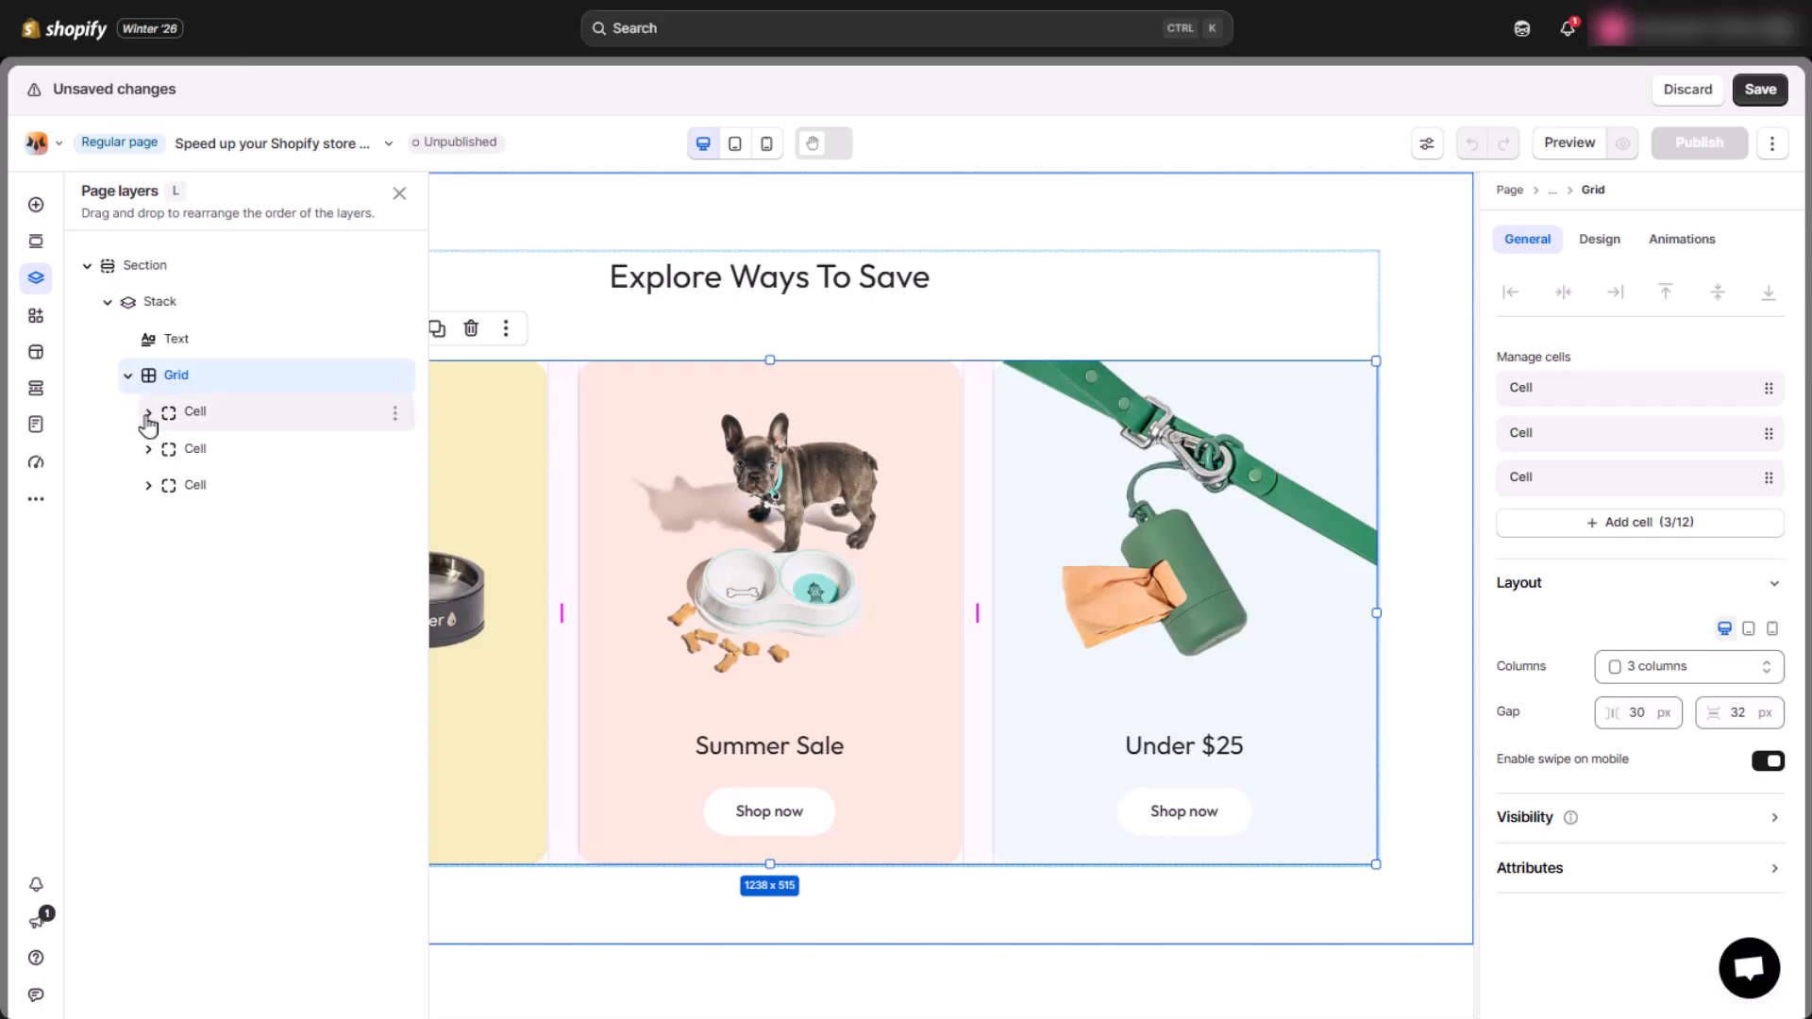
pyautogui.click(169, 449)
pyautogui.click(187, 523)
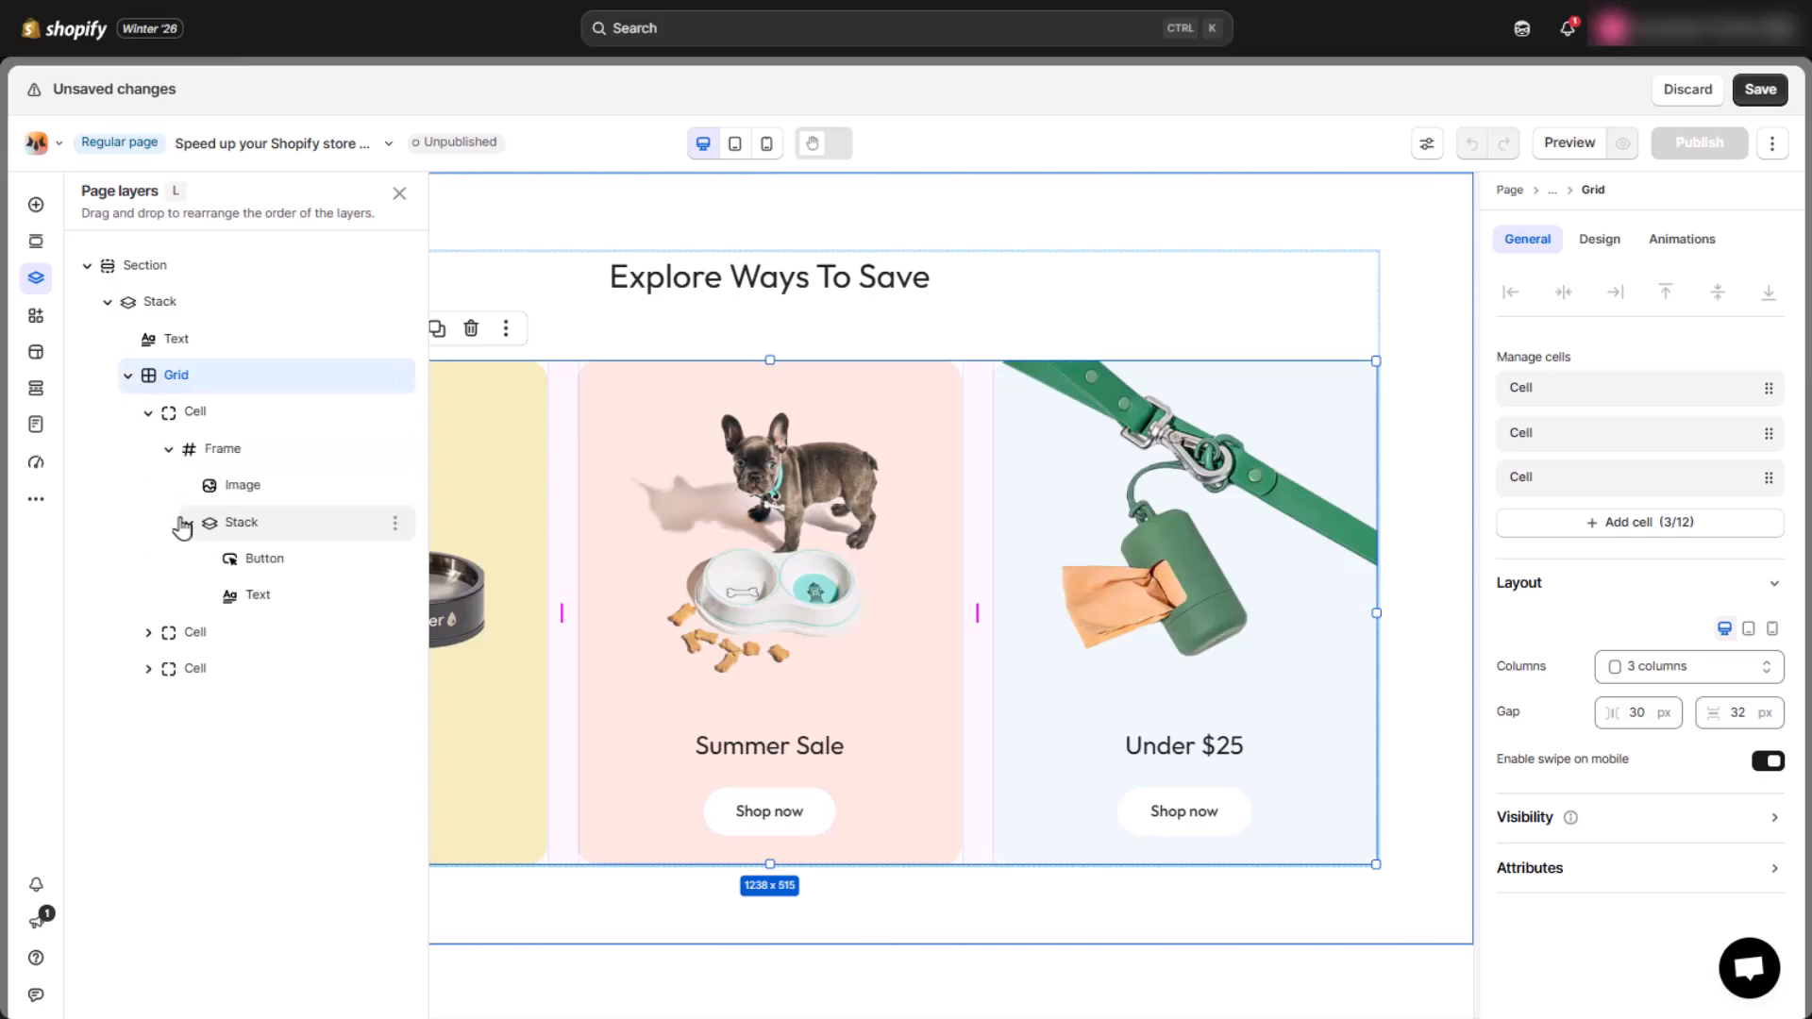
pyautogui.click(148, 632)
pyautogui.click(151, 704)
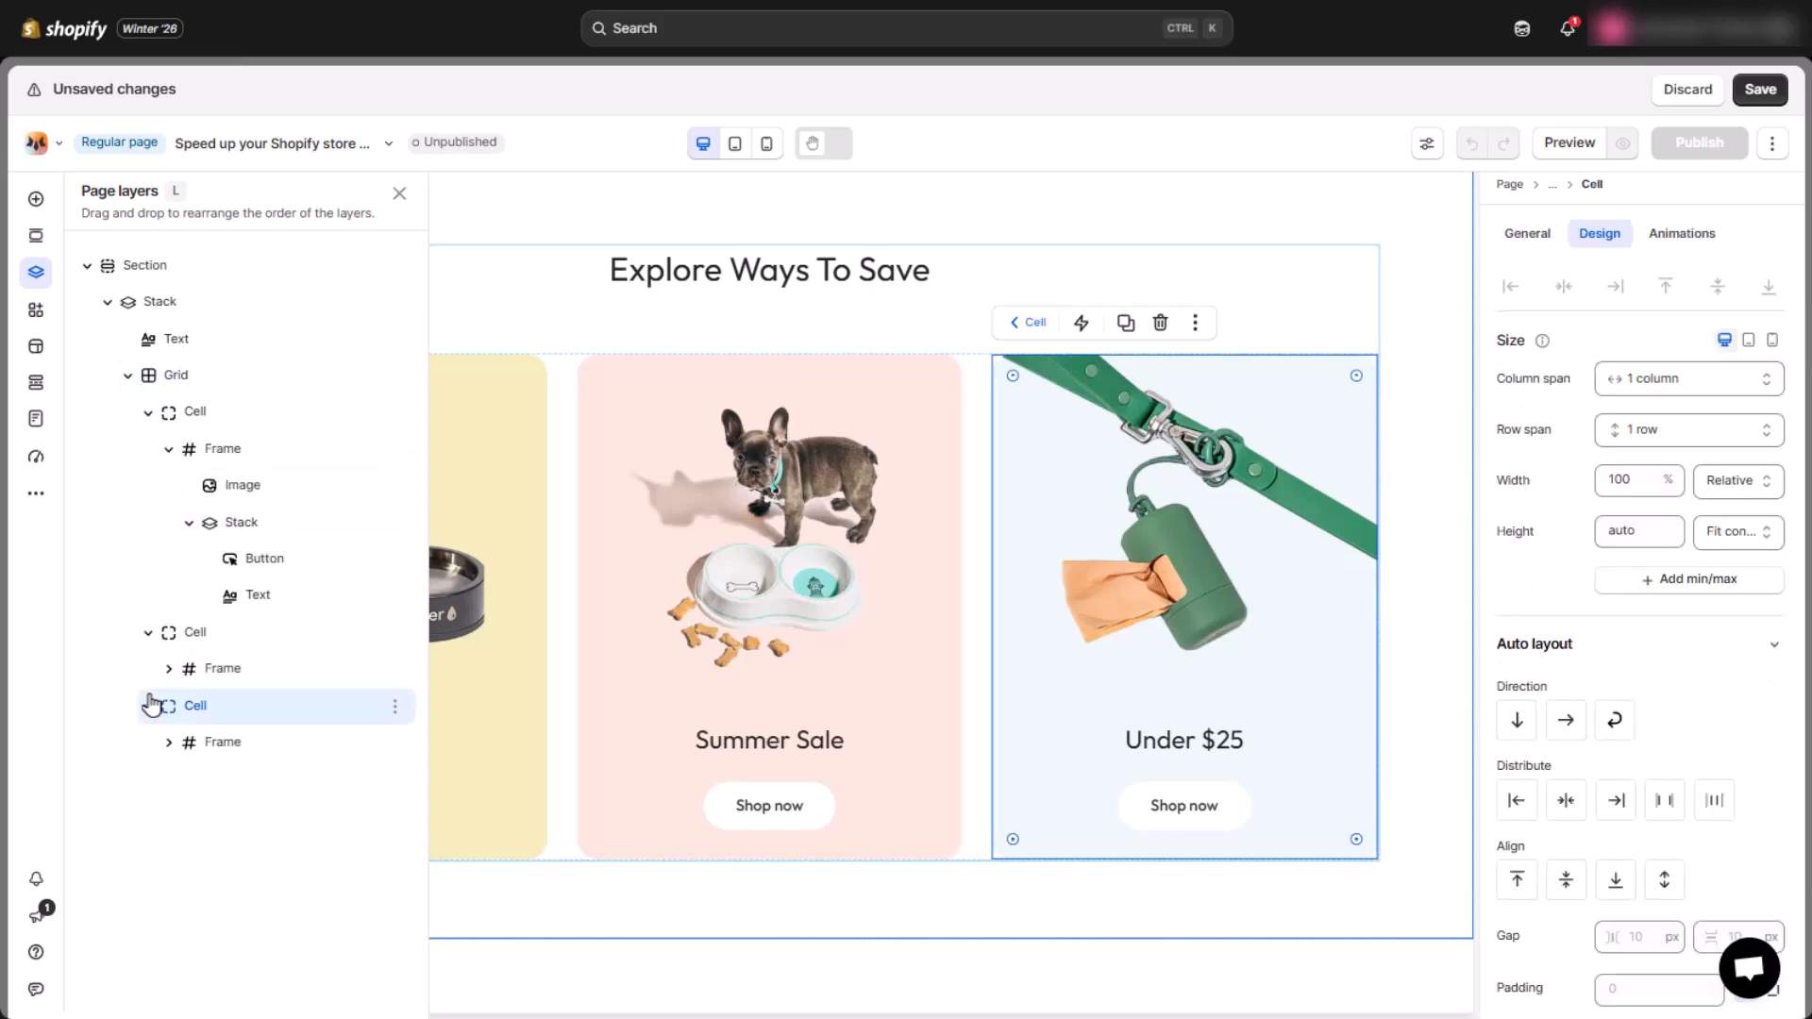
pyautogui.click(398, 194)
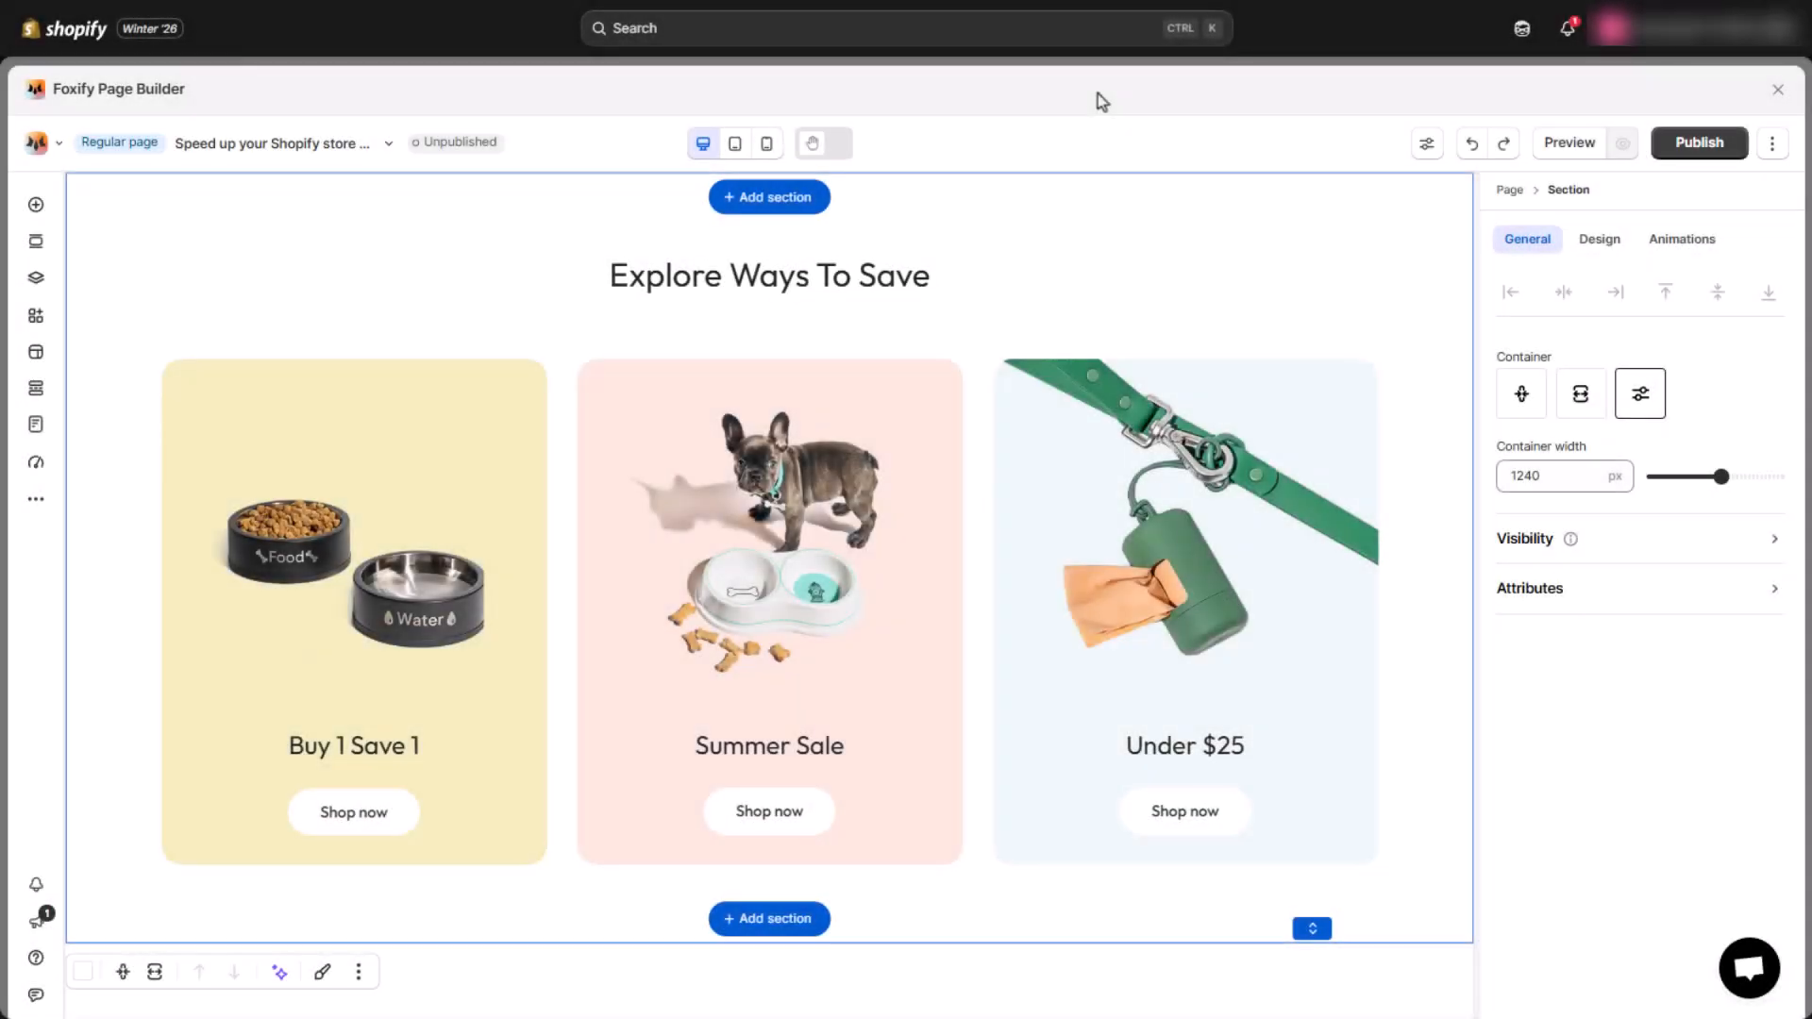
# Set the section's container width to 1410 px and delete the "Explore Ways To Save" heading.
pyautogui.doubleClick(1539, 469)
pyautogui.write('1400')
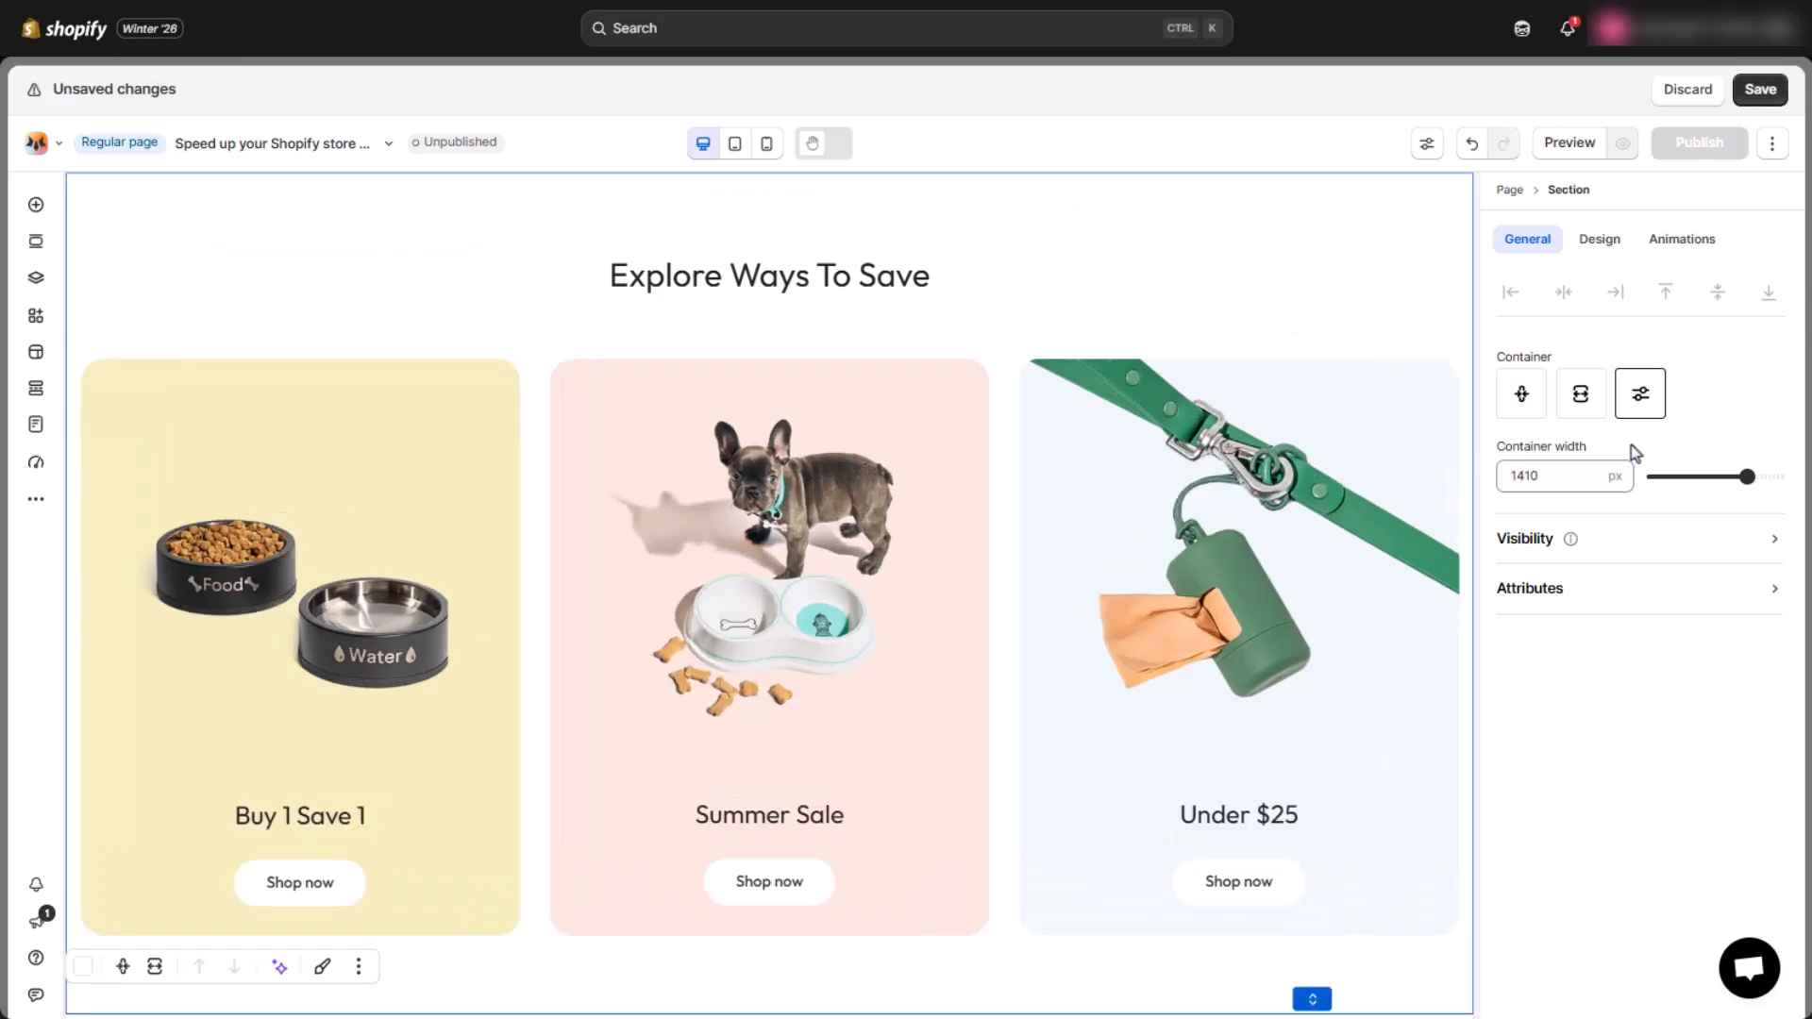
pyautogui.click(875, 285)
pyautogui.click(872, 284)
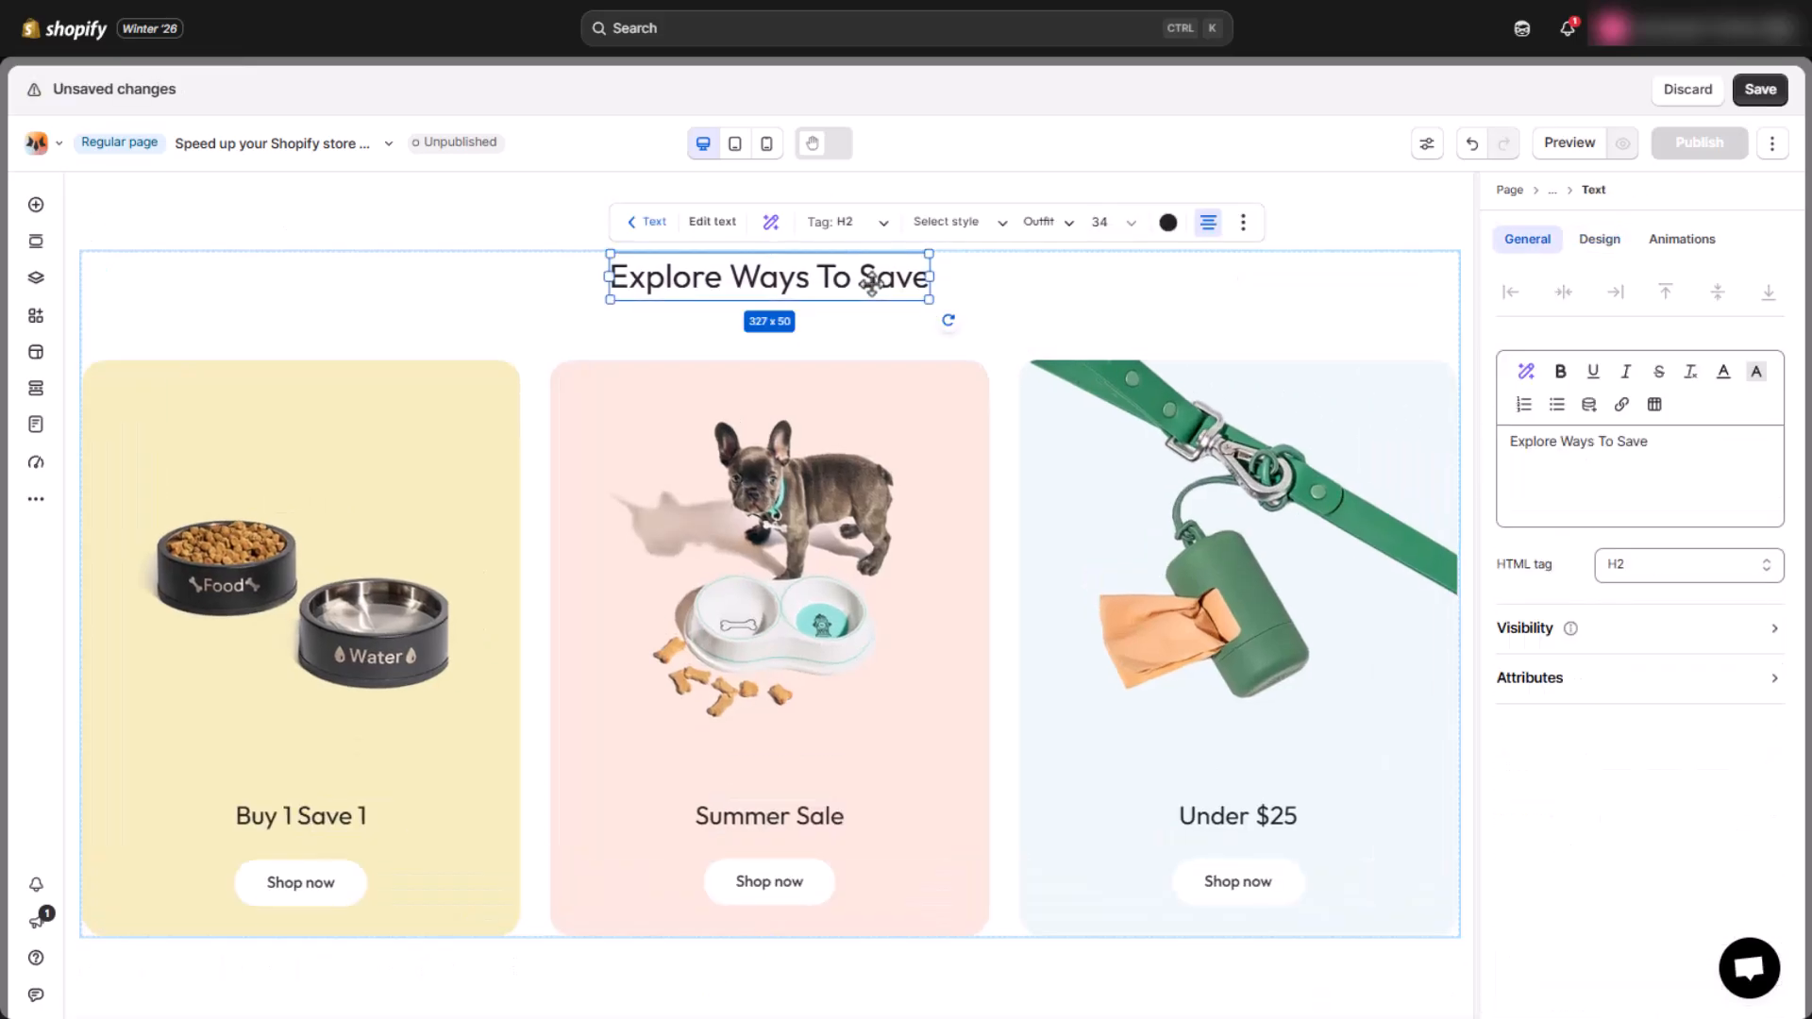
pyautogui.press('Delete')
# Replace the pet bowl image in the first cell with the card-1_1 image from the existing images.
pyautogui.click(1007, 267)
pyautogui.click(409, 312)
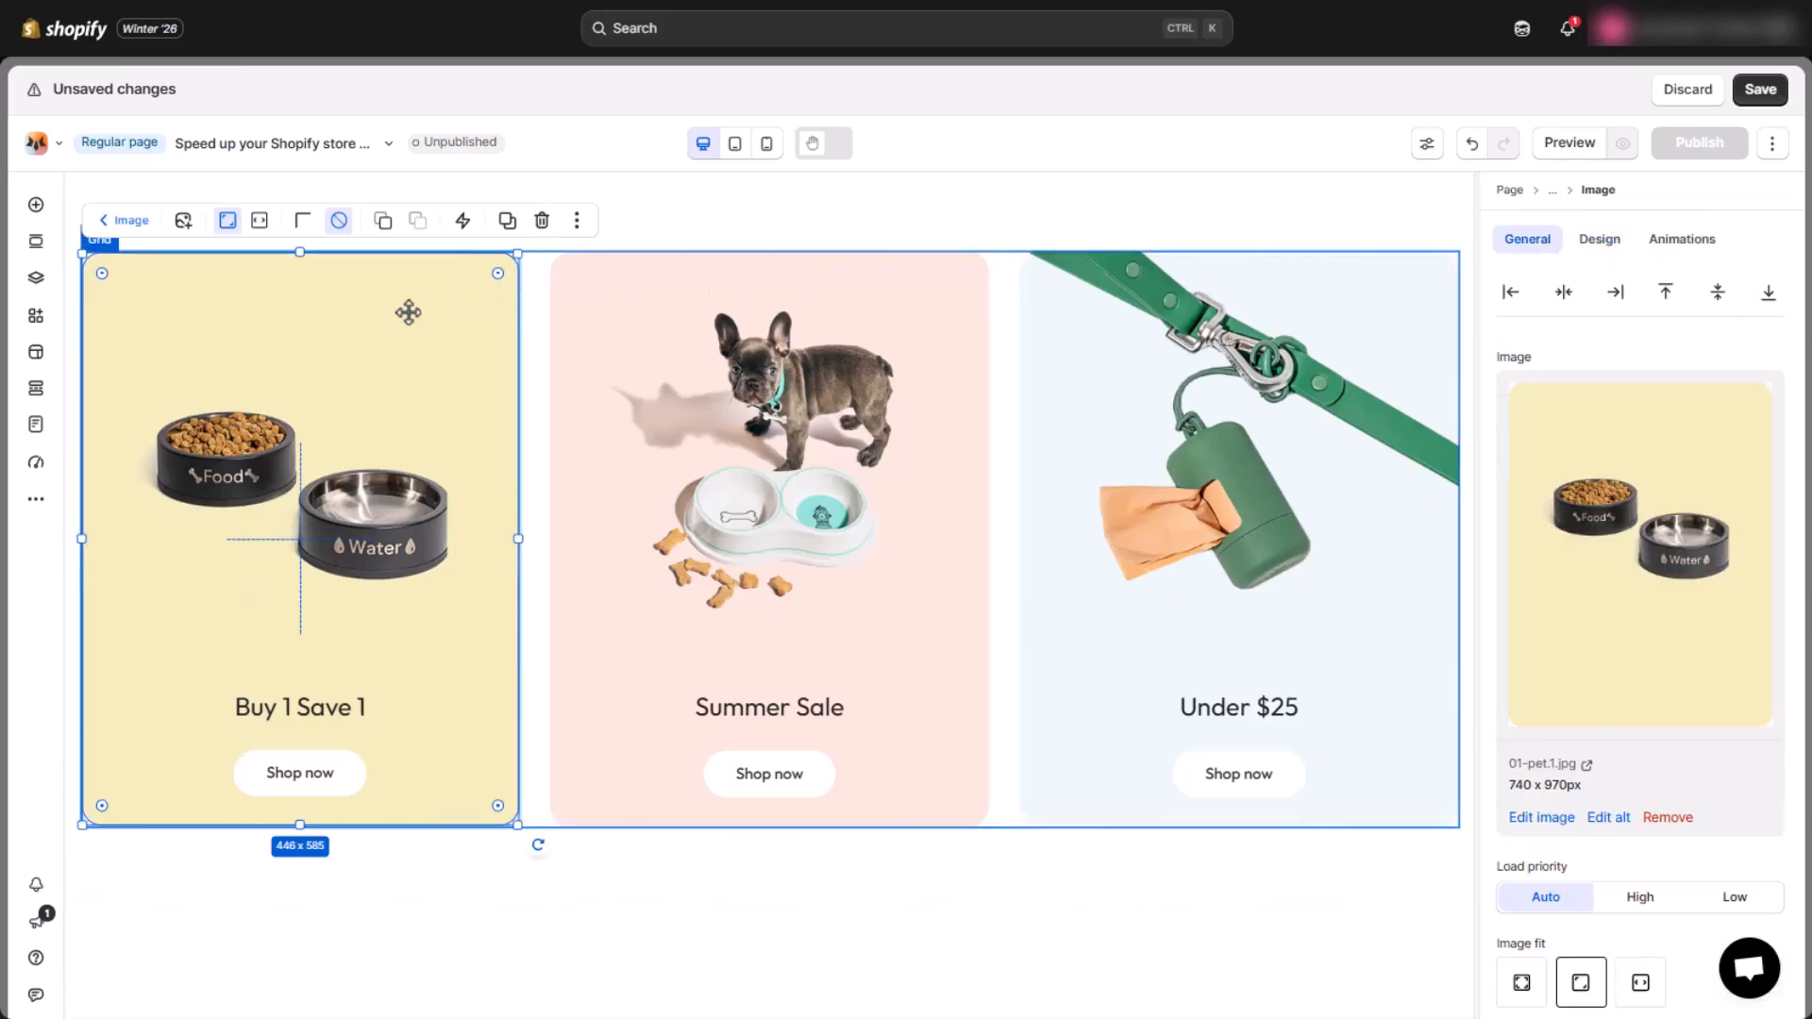
pyautogui.click(1542, 817)
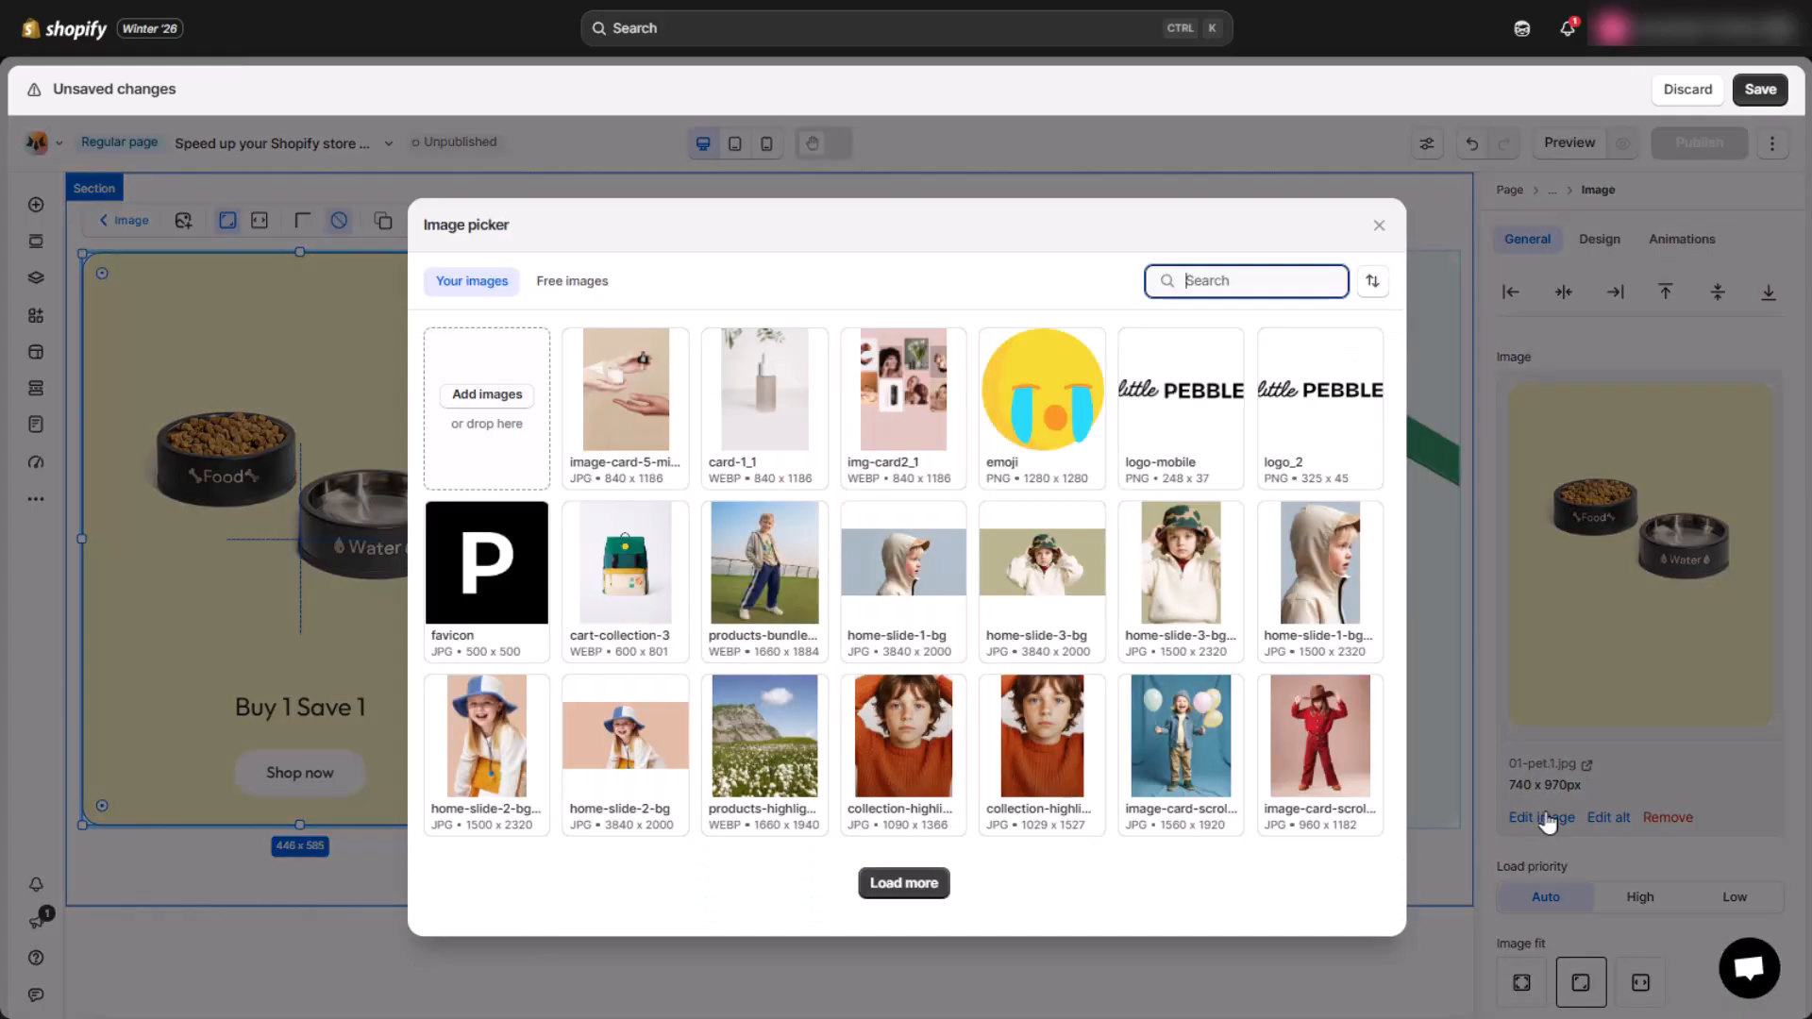
pyautogui.click(761, 388)
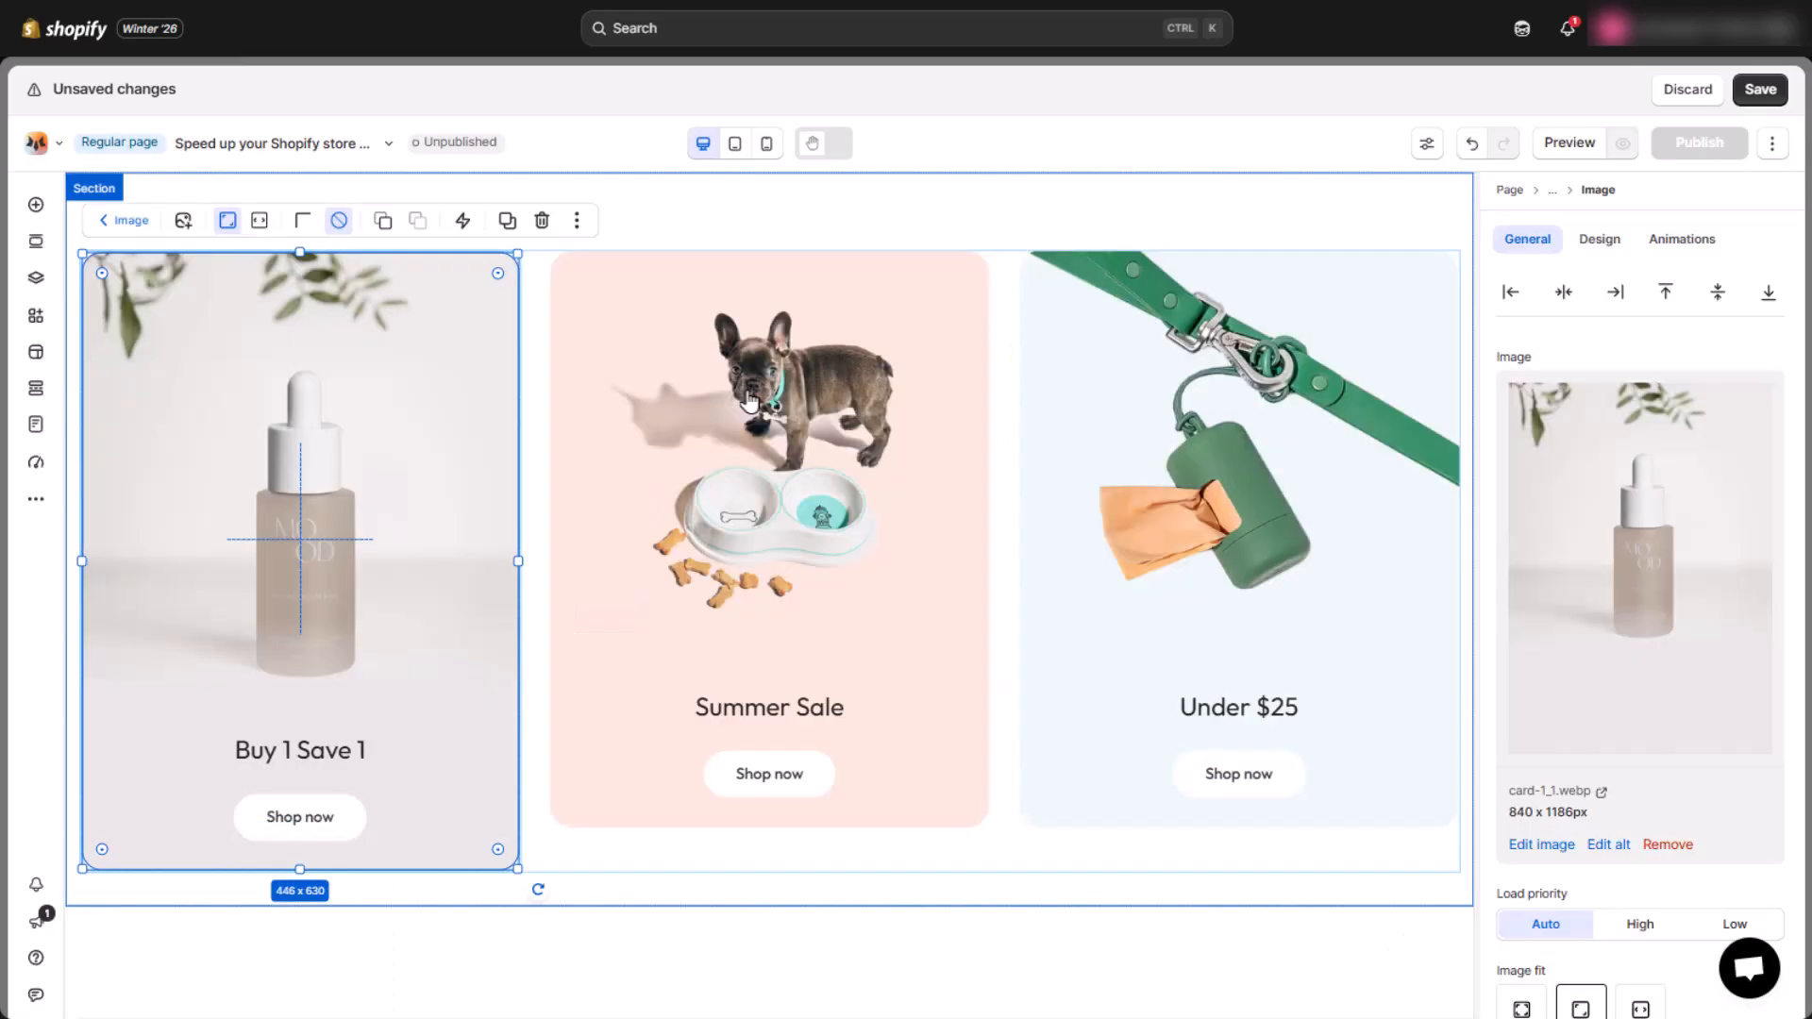
# Change the "Buy 1 Save 1" text in the first cell to "News, Tips, Reviews".
pyautogui.click(302, 751)
pyautogui.click(302, 751)
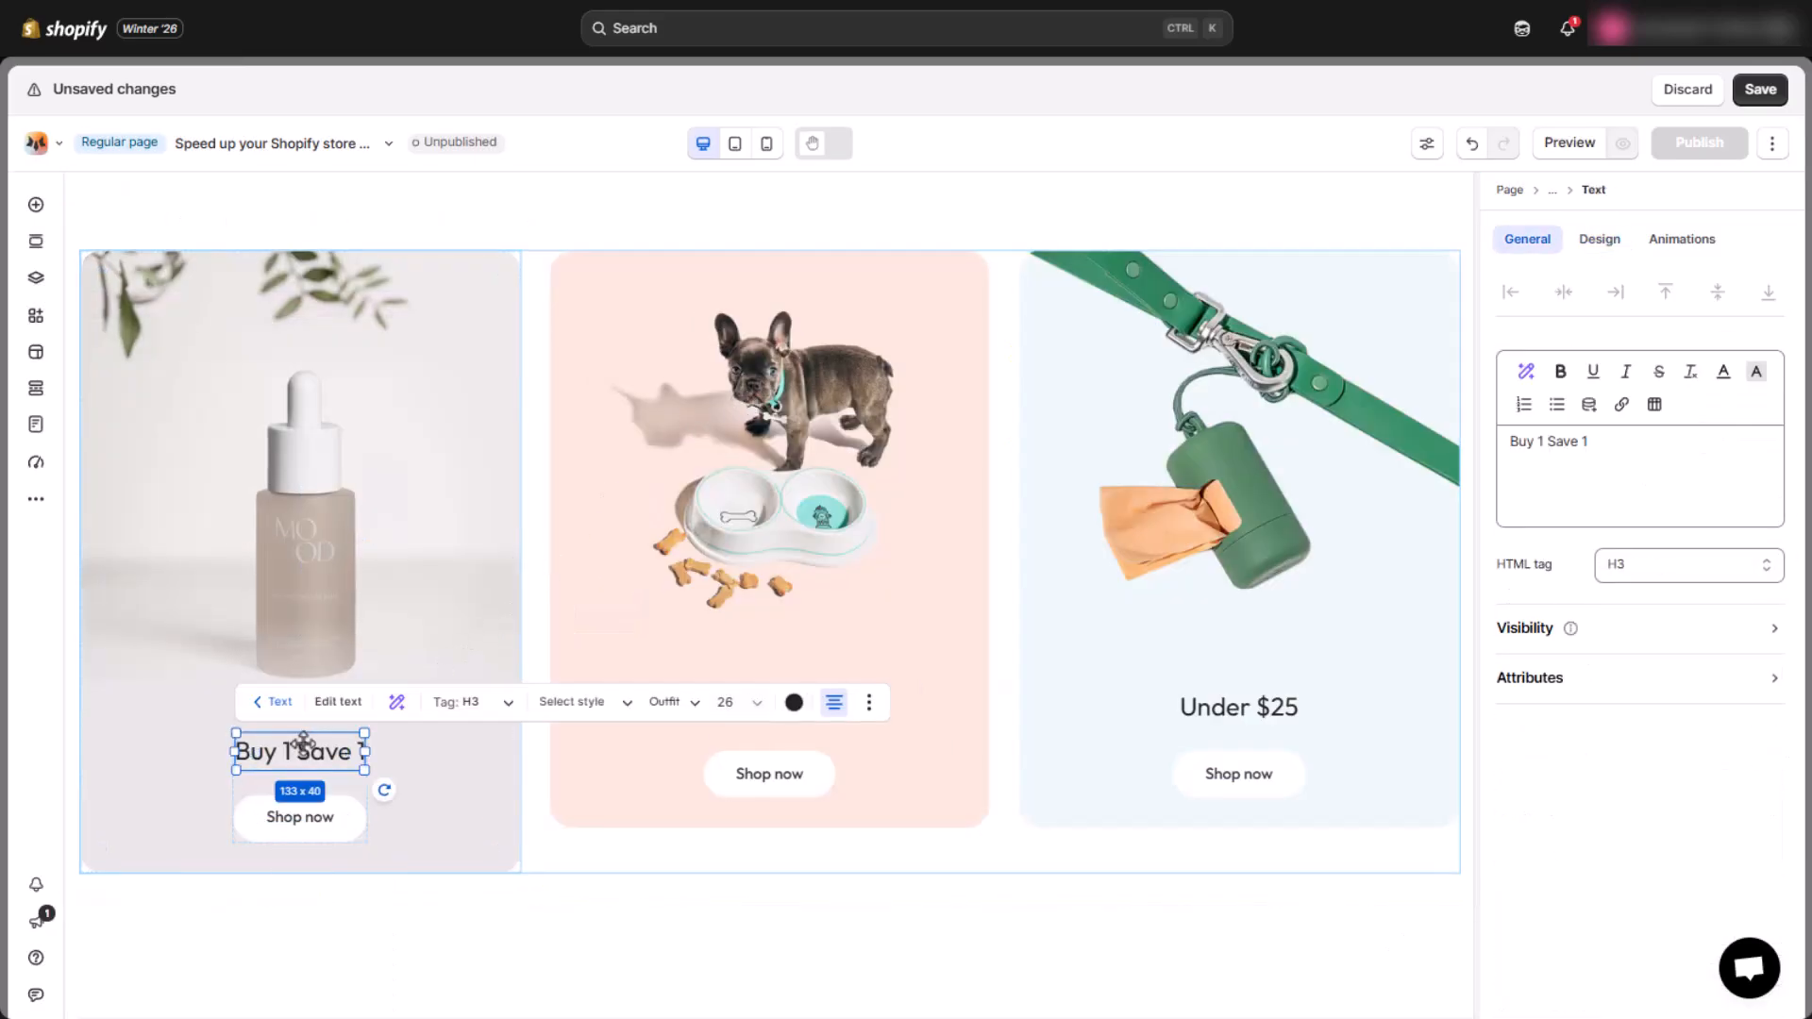
pyautogui.hotkey('ctrl', 'a')
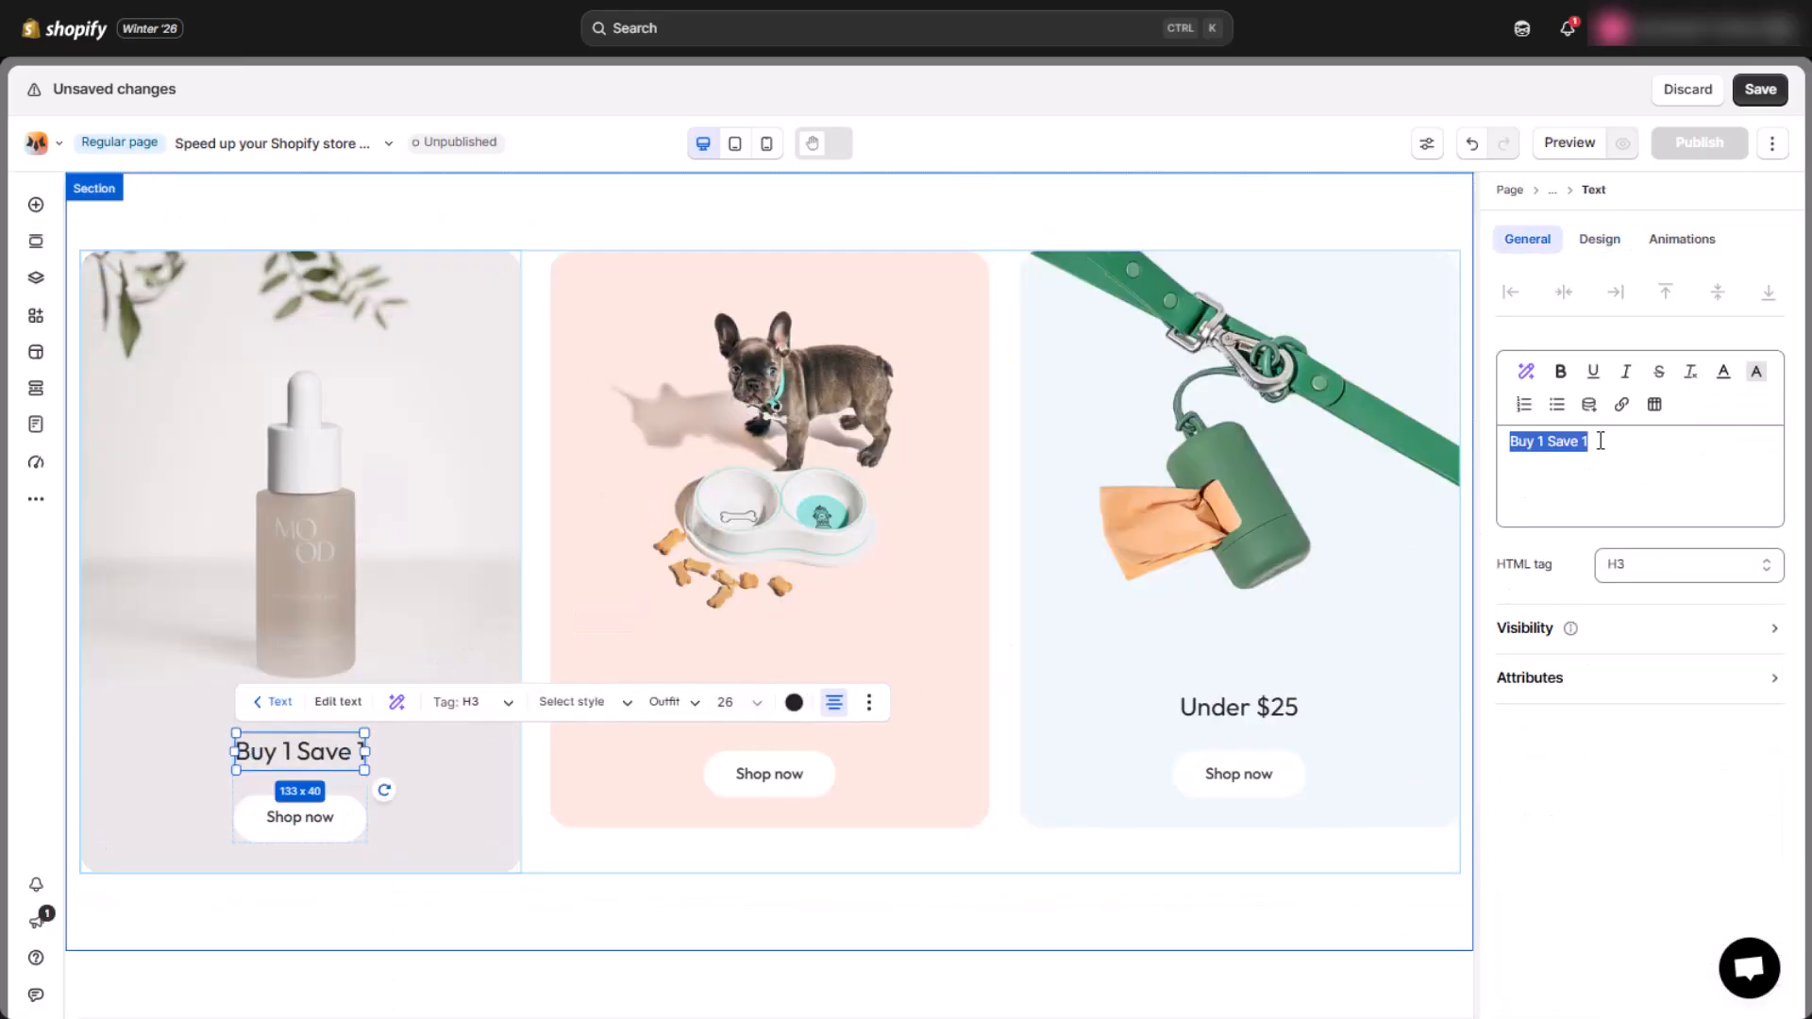
pyautogui.write('News, tips, reviews')
# Format the first cell's title text with the DM Sans font, Medium weight and a size of 32 px.
pyautogui.click(1595, 240)
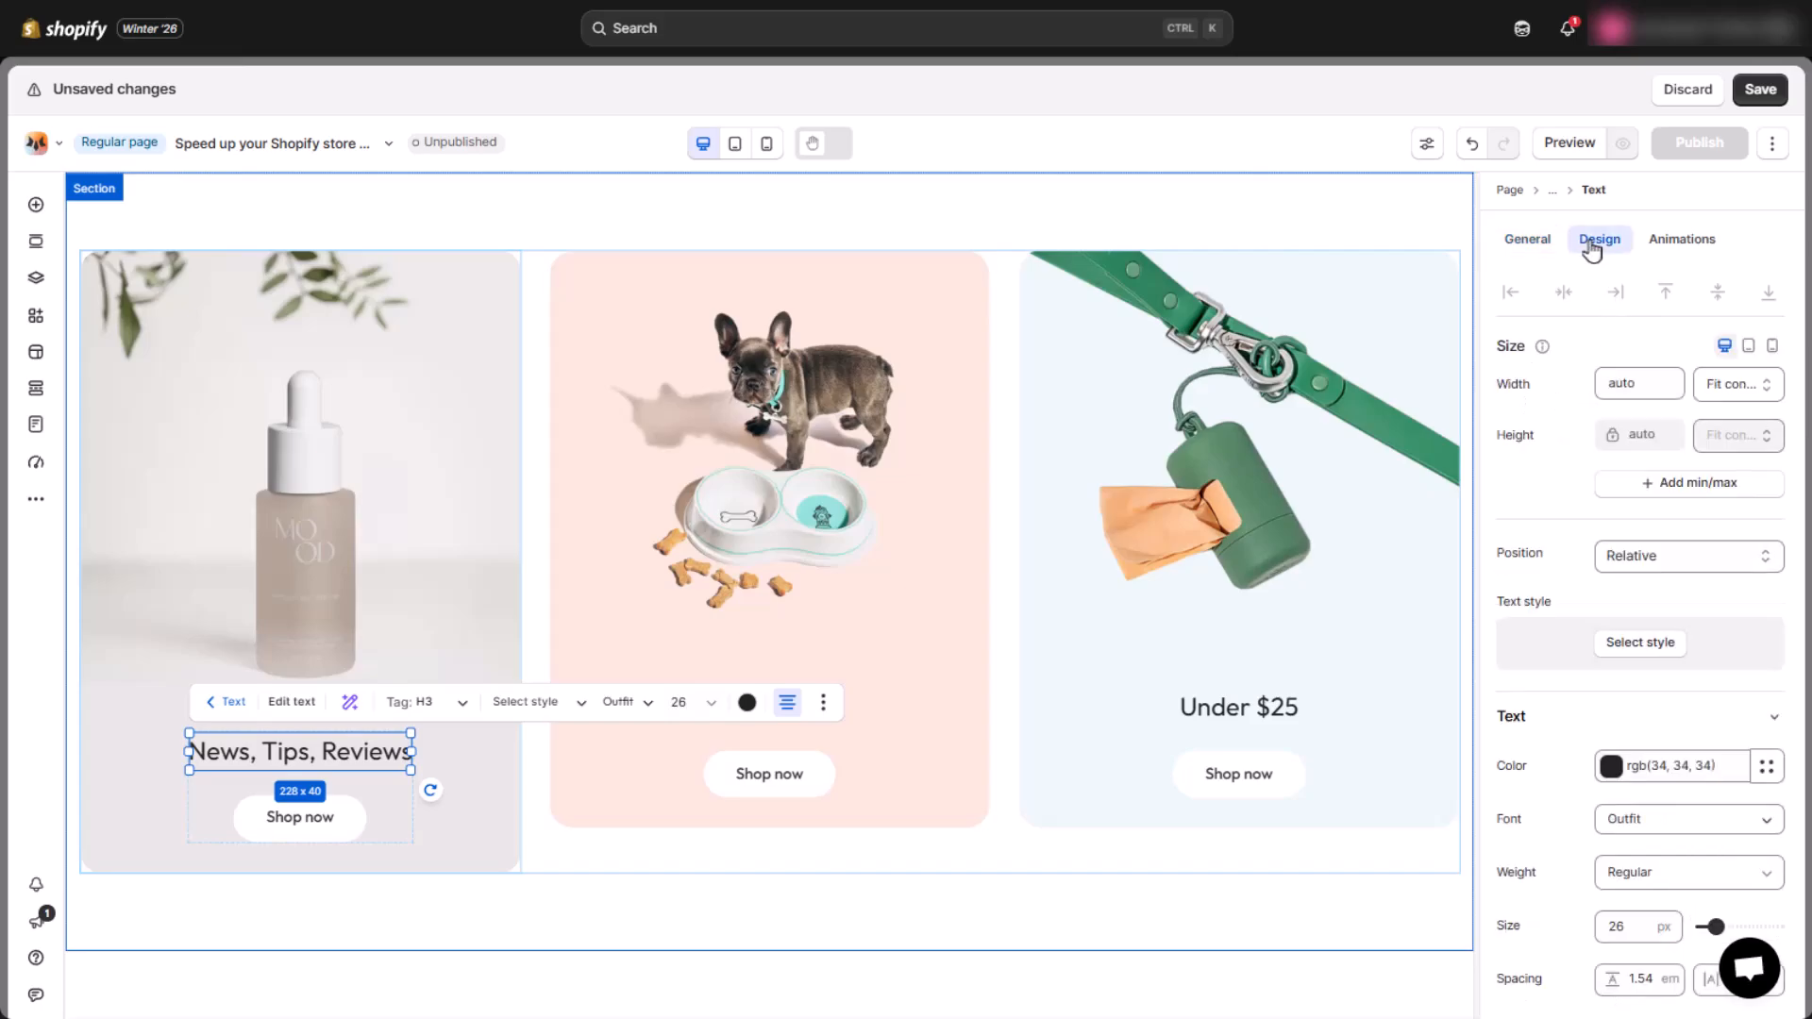
pyautogui.scroll(-2, 1633, 607)
pyautogui.click(1630, 603)
pyautogui.write('dm')
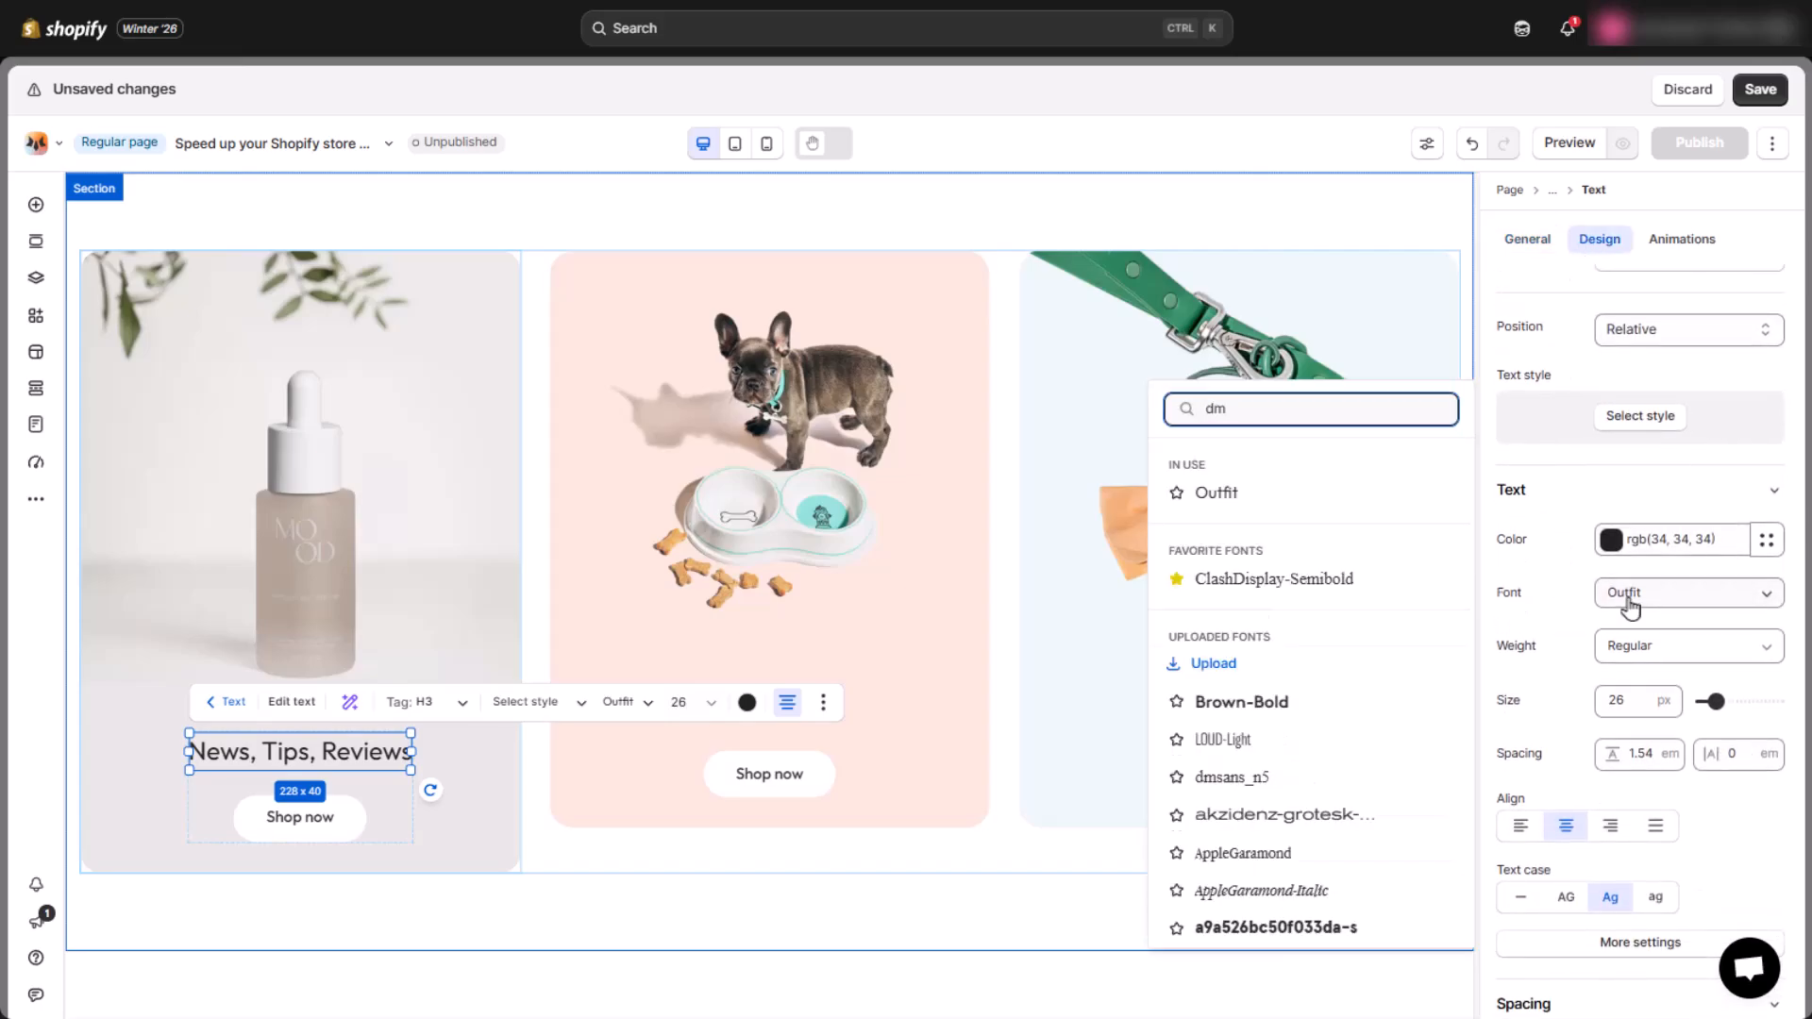
pyautogui.click(1298, 746)
pyautogui.click(1708, 654)
pyautogui.click(1649, 831)
pyautogui.click(1645, 709)
pyautogui.write('32')
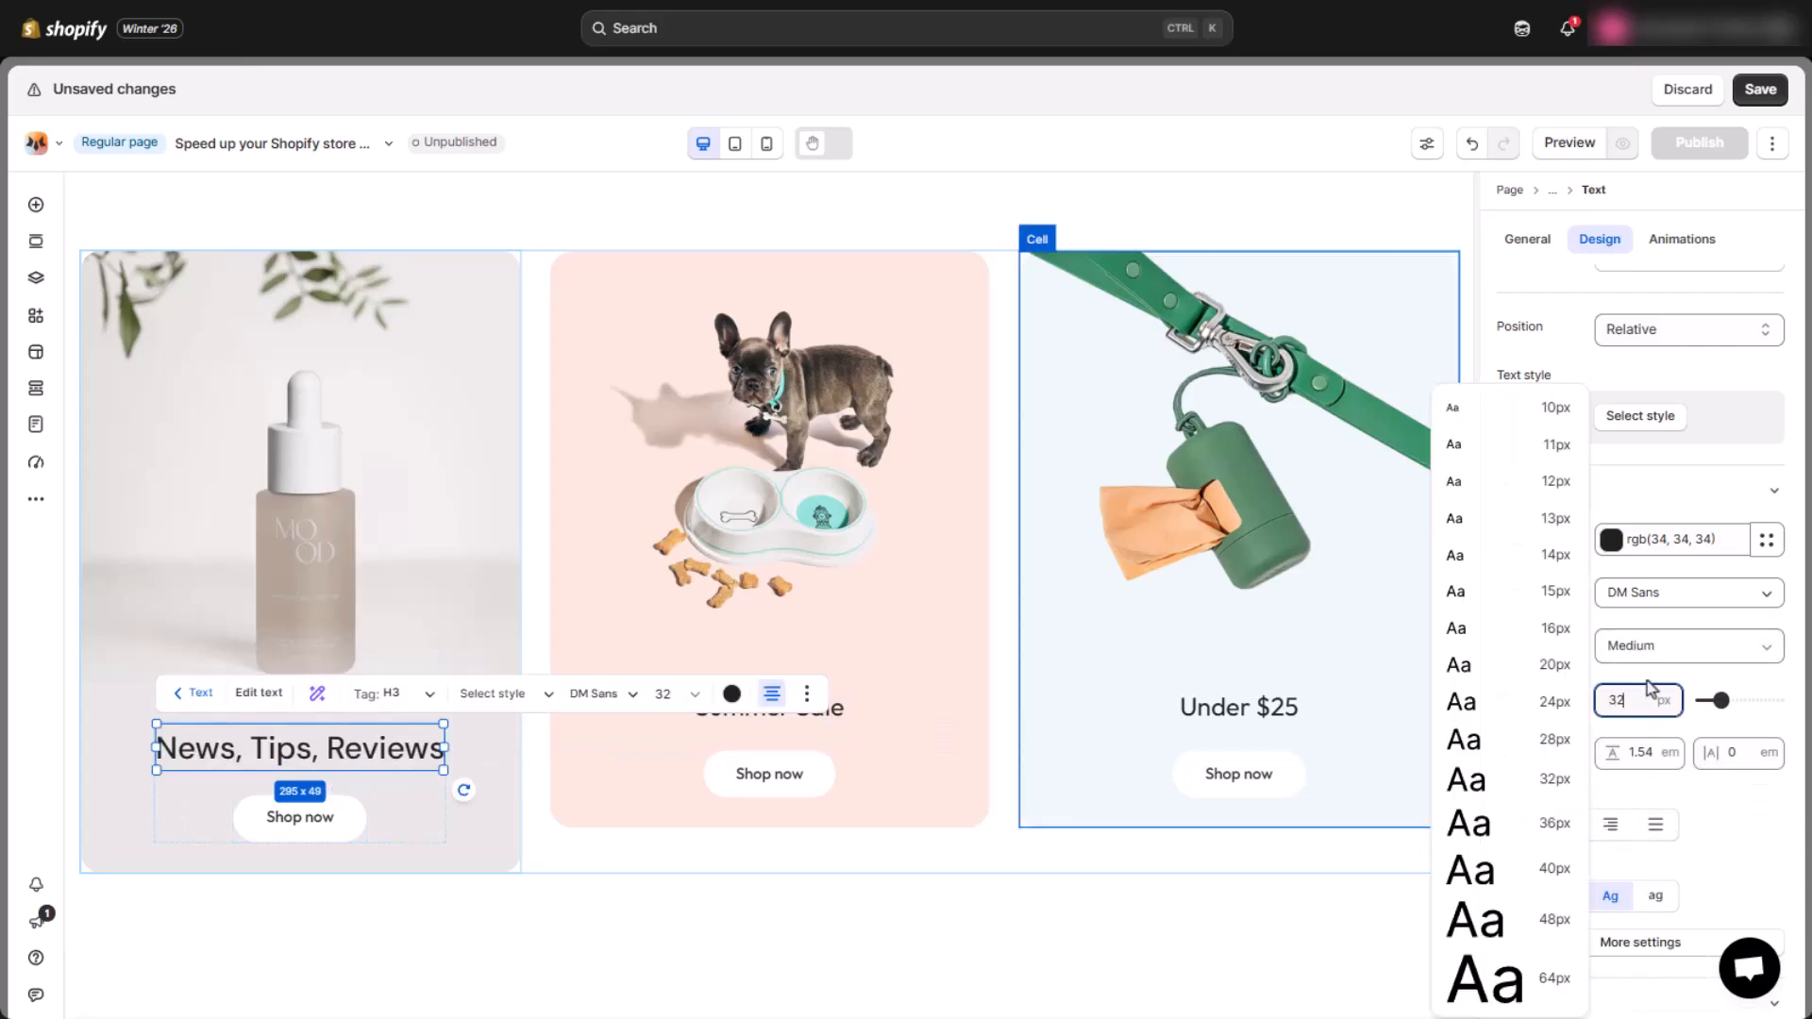
# Set the first cell title's line spacing to 1.5 em and letter spacing to -0.05 em, with no text case transformation.
pyautogui.click(1639, 753)
pyautogui.click(1732, 764)
pyautogui.click(1734, 760)
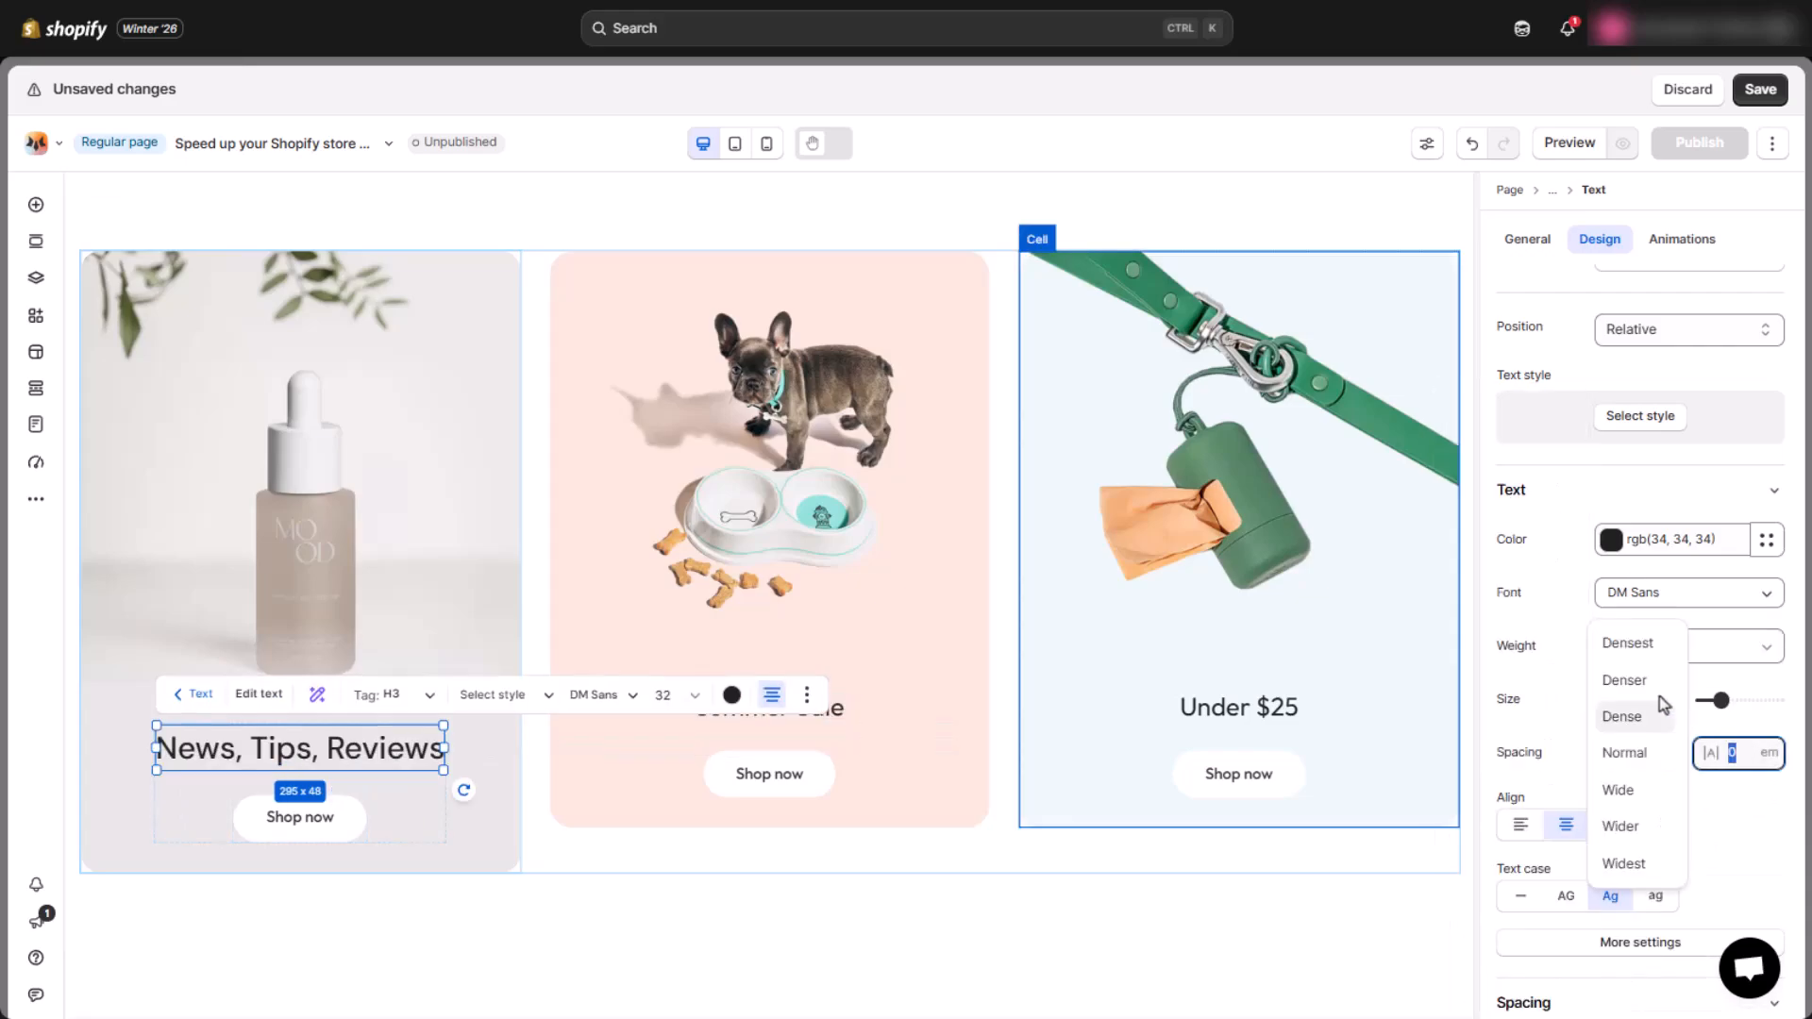
pyautogui.click(1640, 696)
pyautogui.scroll(-1, 1541, 678)
pyautogui.click(1520, 784)
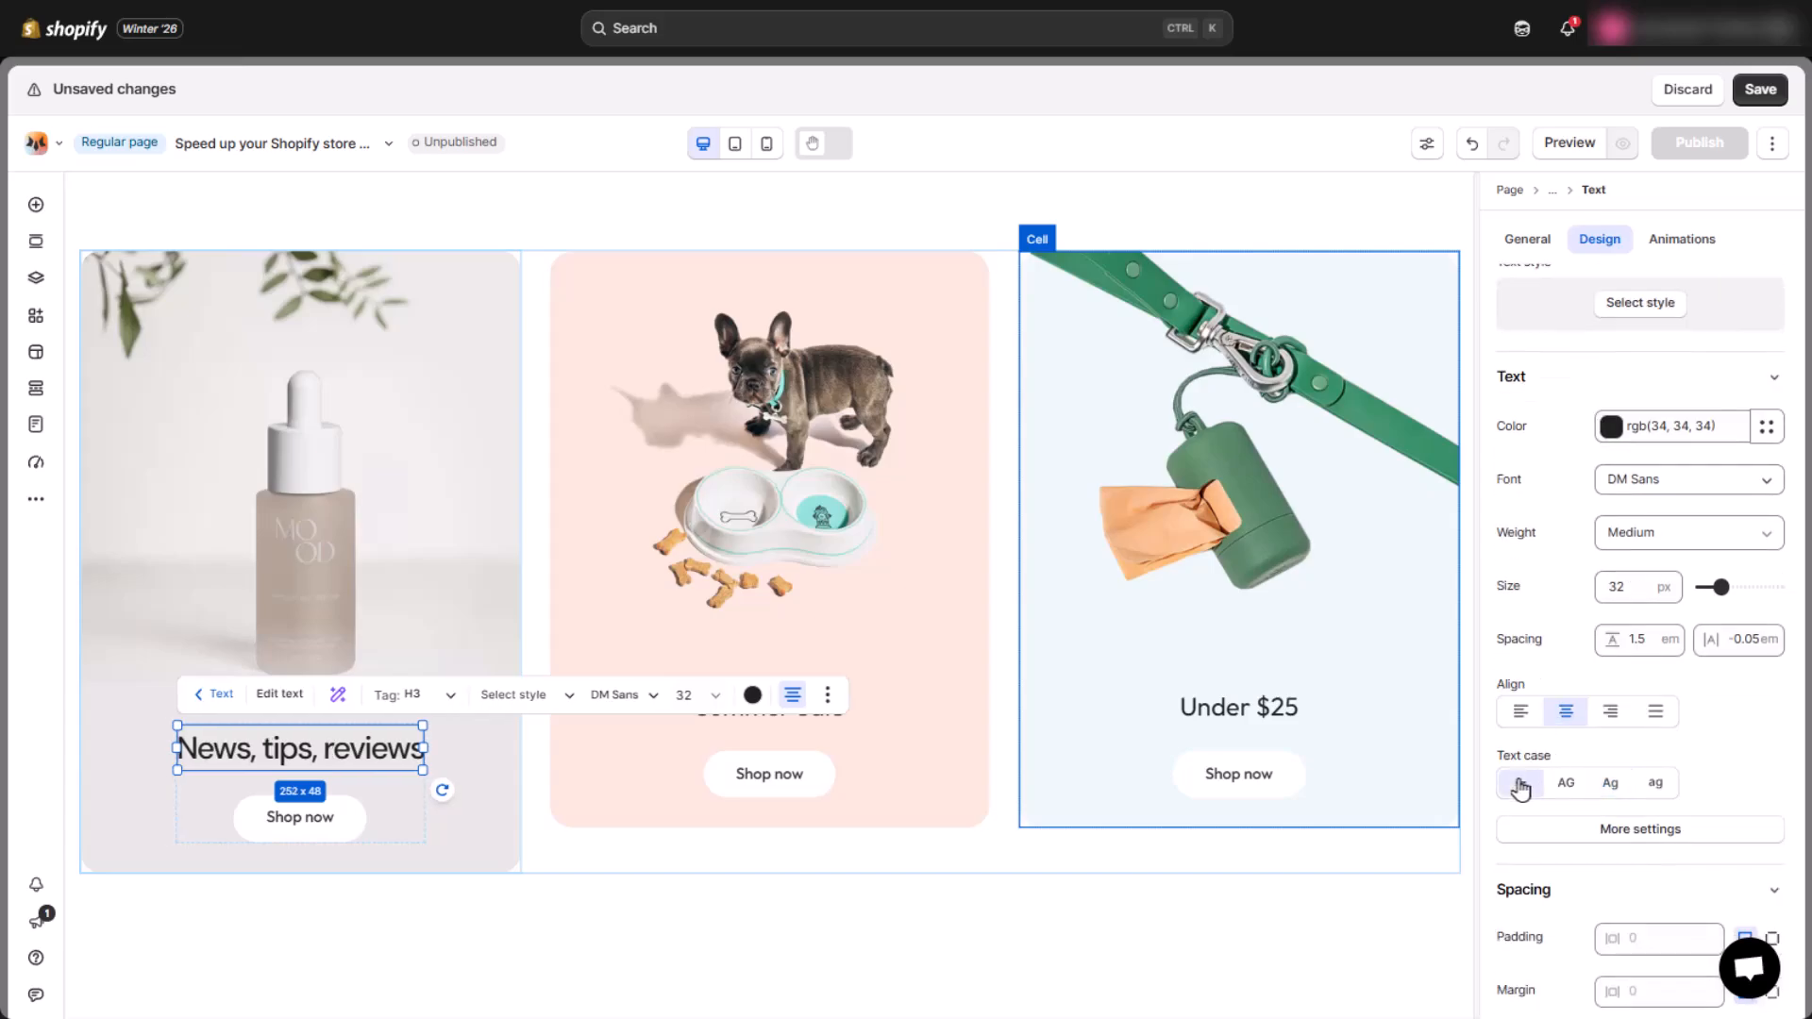
# Change the first cell's button label to "View Our Blog".
pyautogui.click(309, 818)
pyautogui.tripleClick(1584, 388)
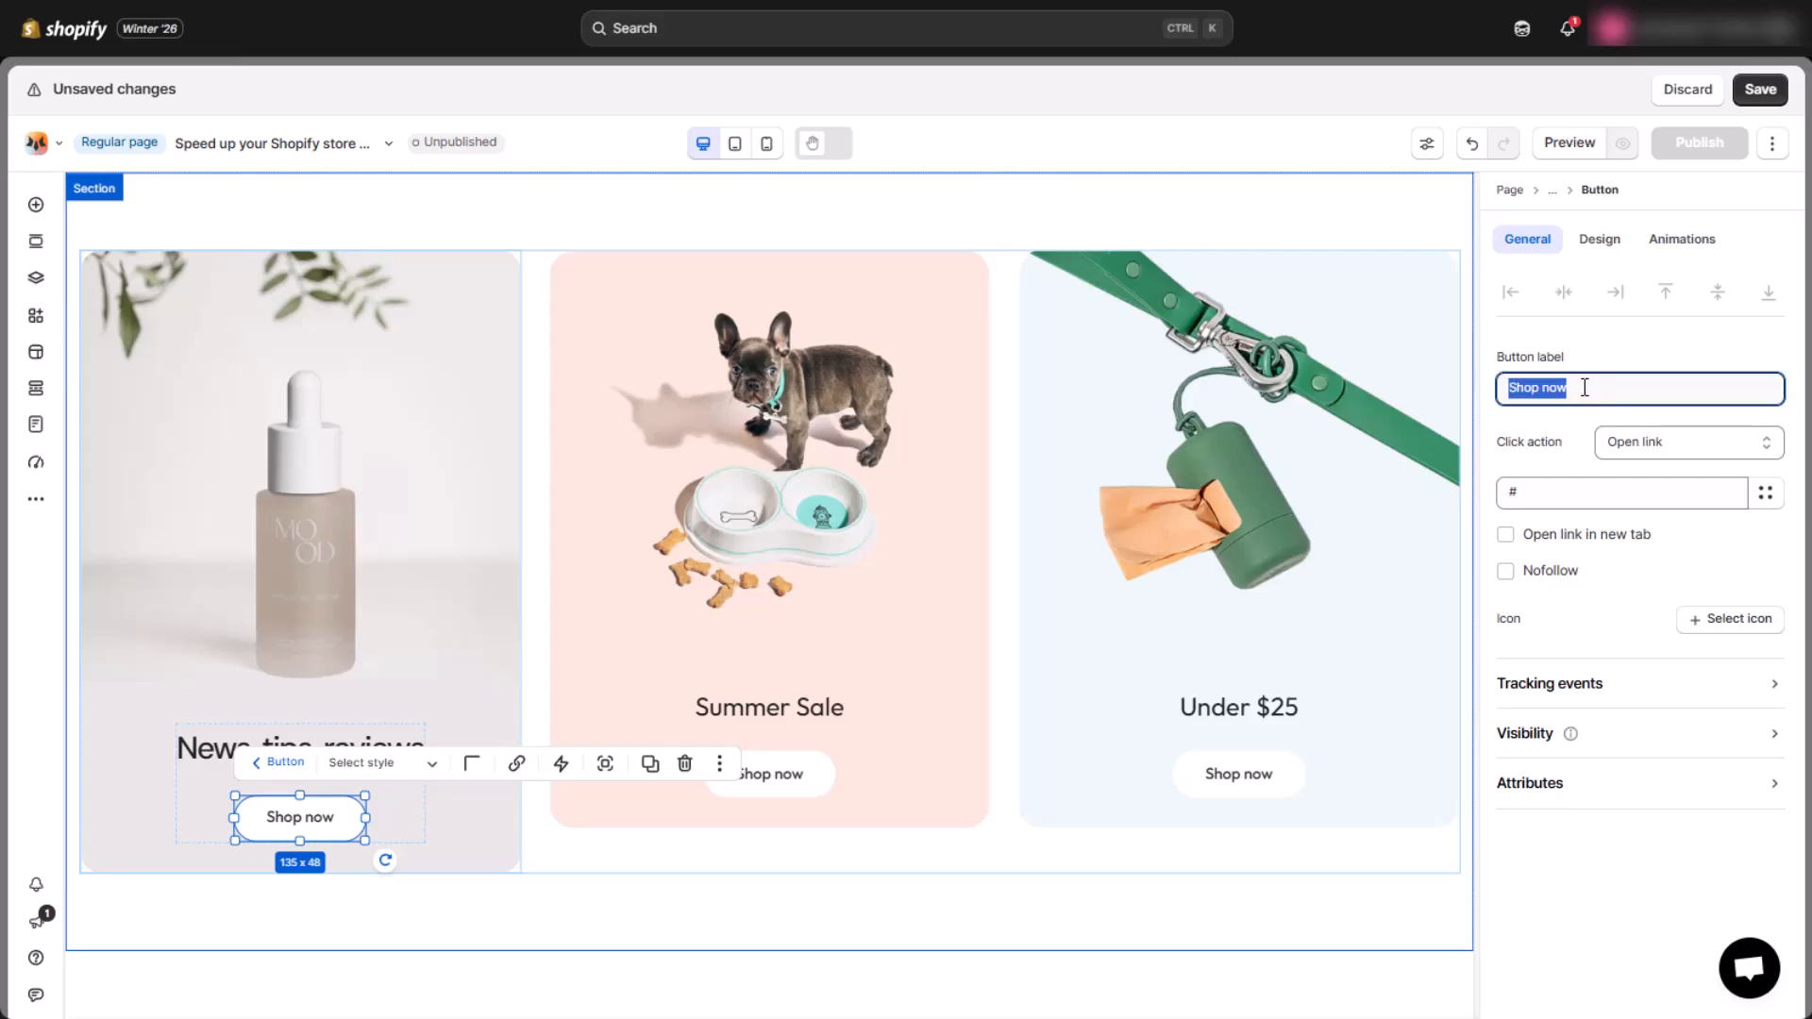
pyautogui.write('View Our Blog')
# Give the first cell's button white text, rgb(255, 255, 255), on a black background, rgb(0, 0, 0).
pyautogui.click(1600, 239)
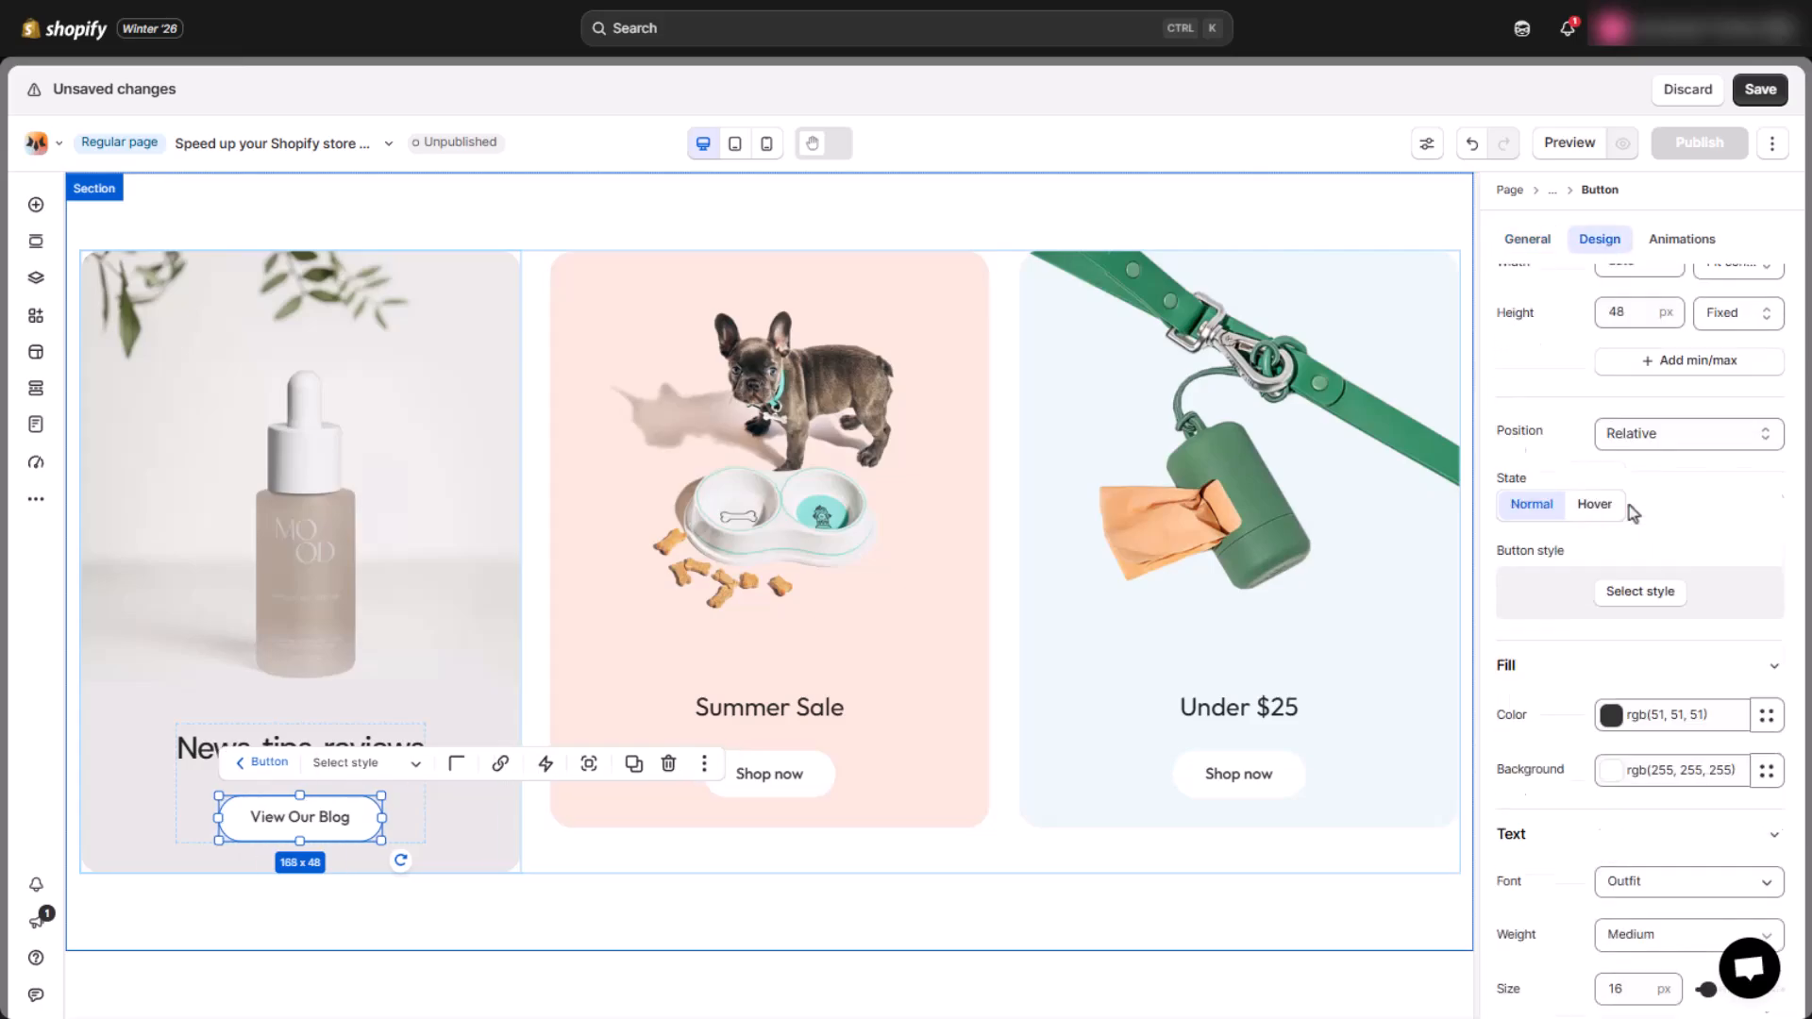
pyautogui.scroll(-2, 1630, 510)
pyautogui.click(1641, 610)
pyautogui.click(1407, 952)
pyautogui.click(1647, 666)
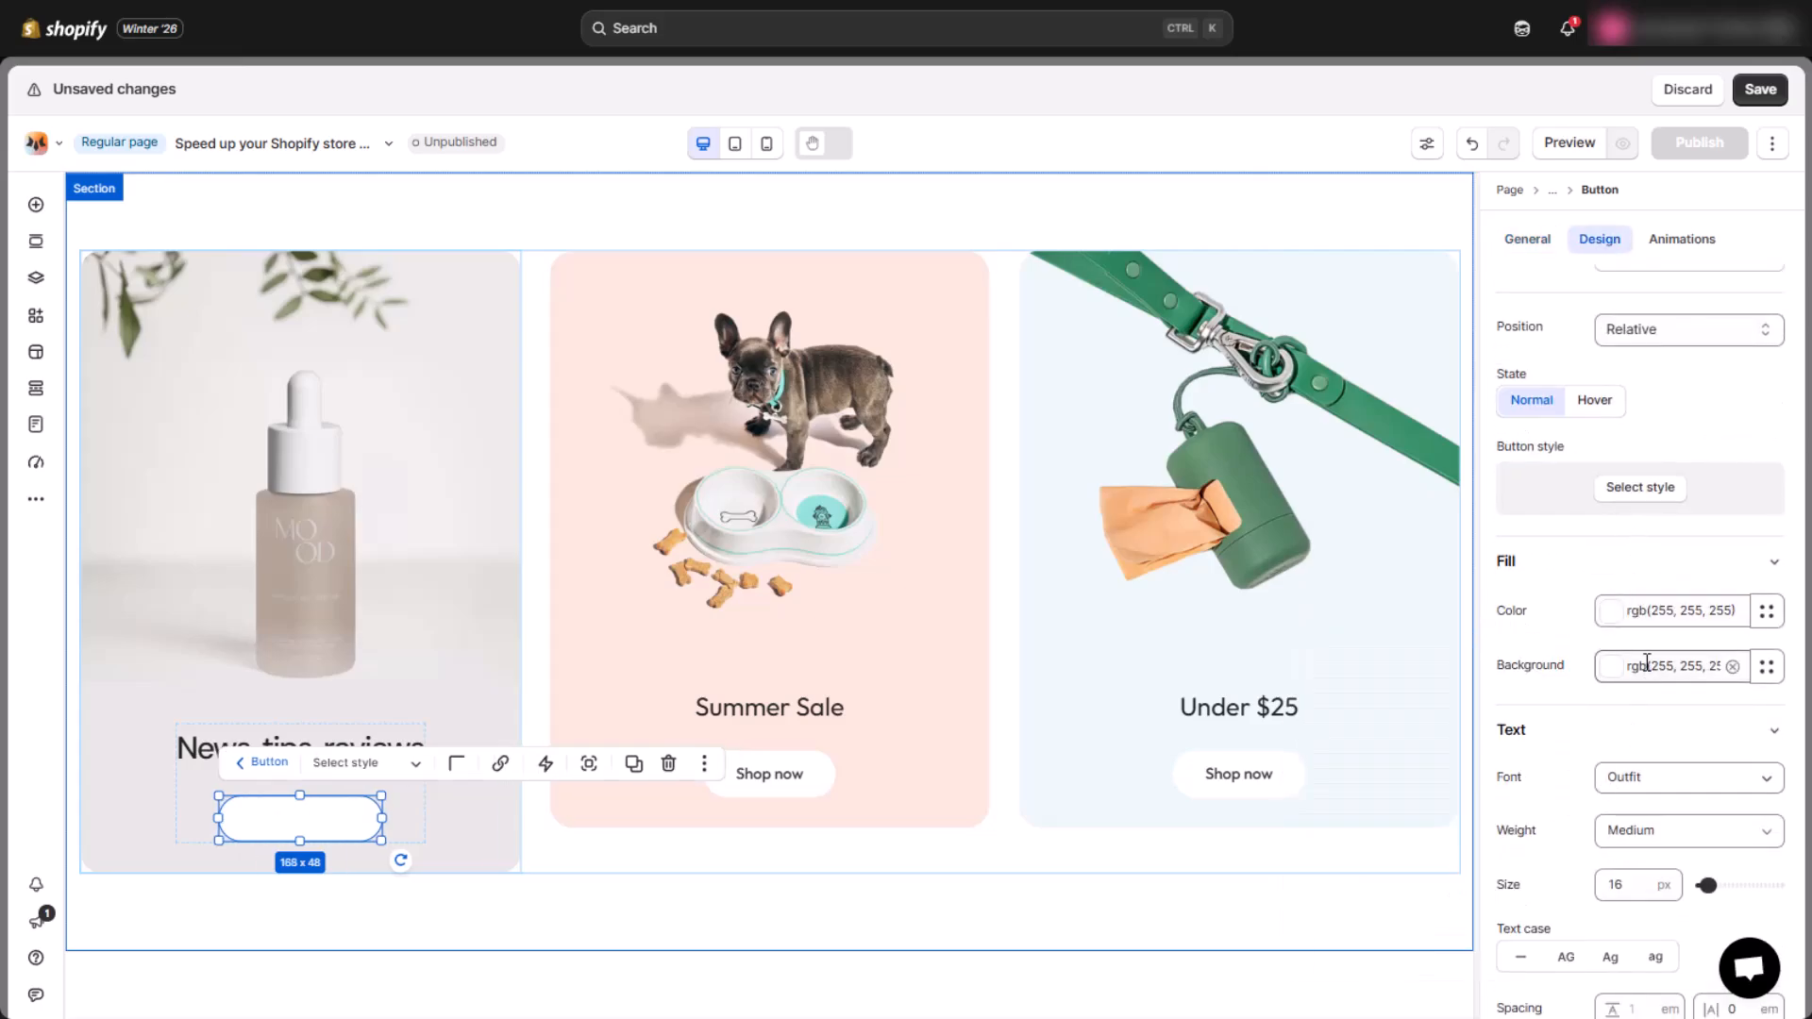
pyautogui.click(1334, 641)
pyautogui.click(1595, 645)
# Set the first cell's button text to the DM Sans font with SemiBold weight.
pyautogui.scroll(-2, 1623, 614)
pyautogui.click(1655, 561)
pyautogui.write('dm')
pyautogui.click(1294, 712)
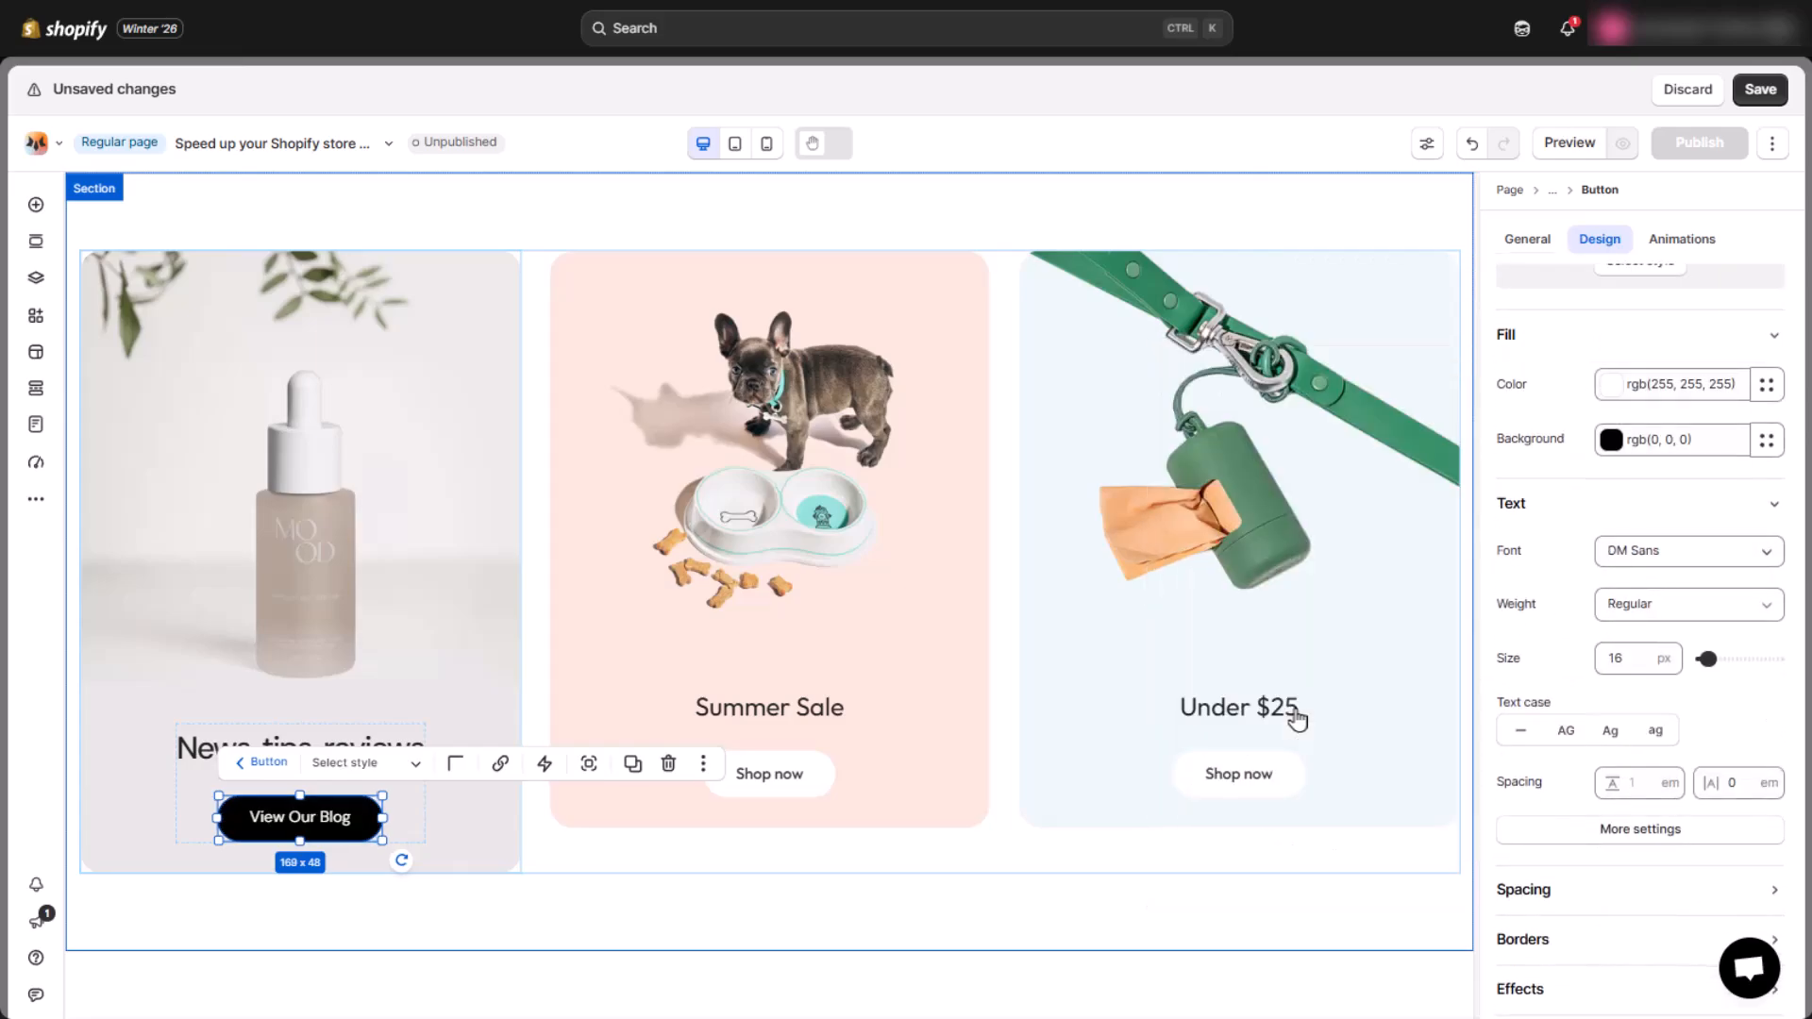
pyautogui.click(1677, 613)
pyautogui.click(1660, 832)
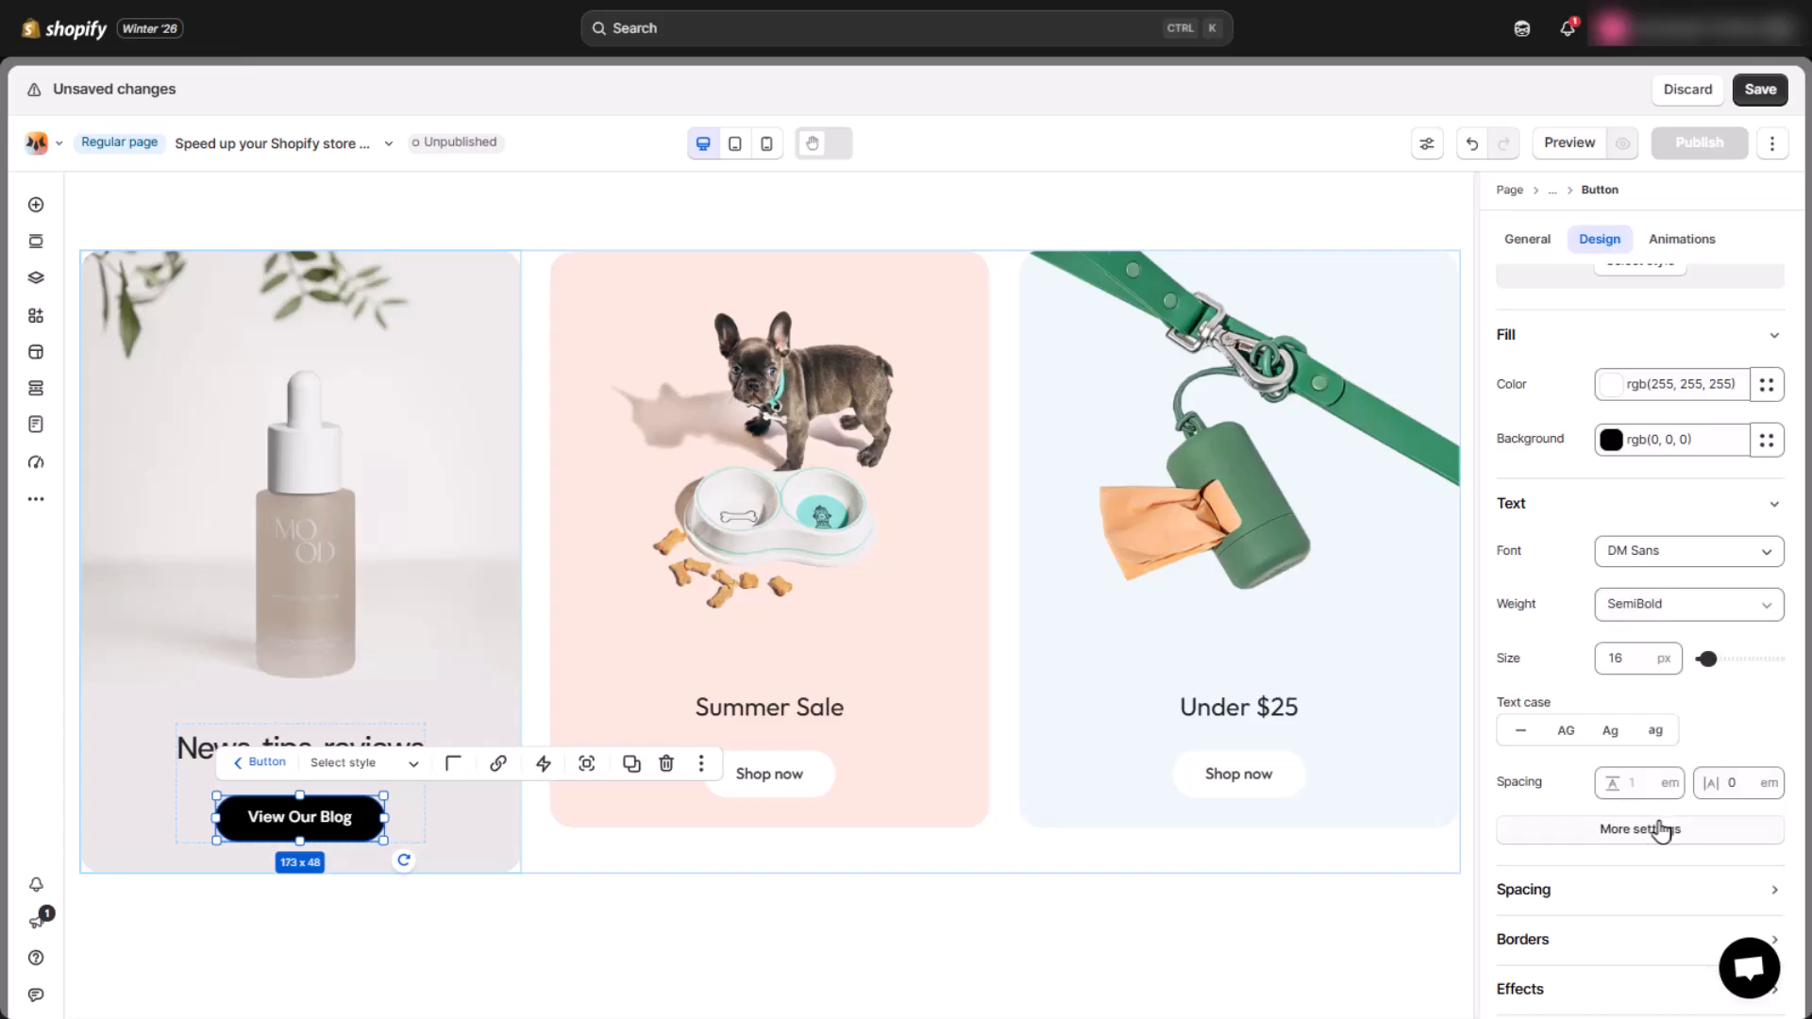
# Set the spacing between the title and button in the first cell's stack to 32 px.
pyautogui.scroll(5, 1656, 689)
pyautogui.click(395, 813)
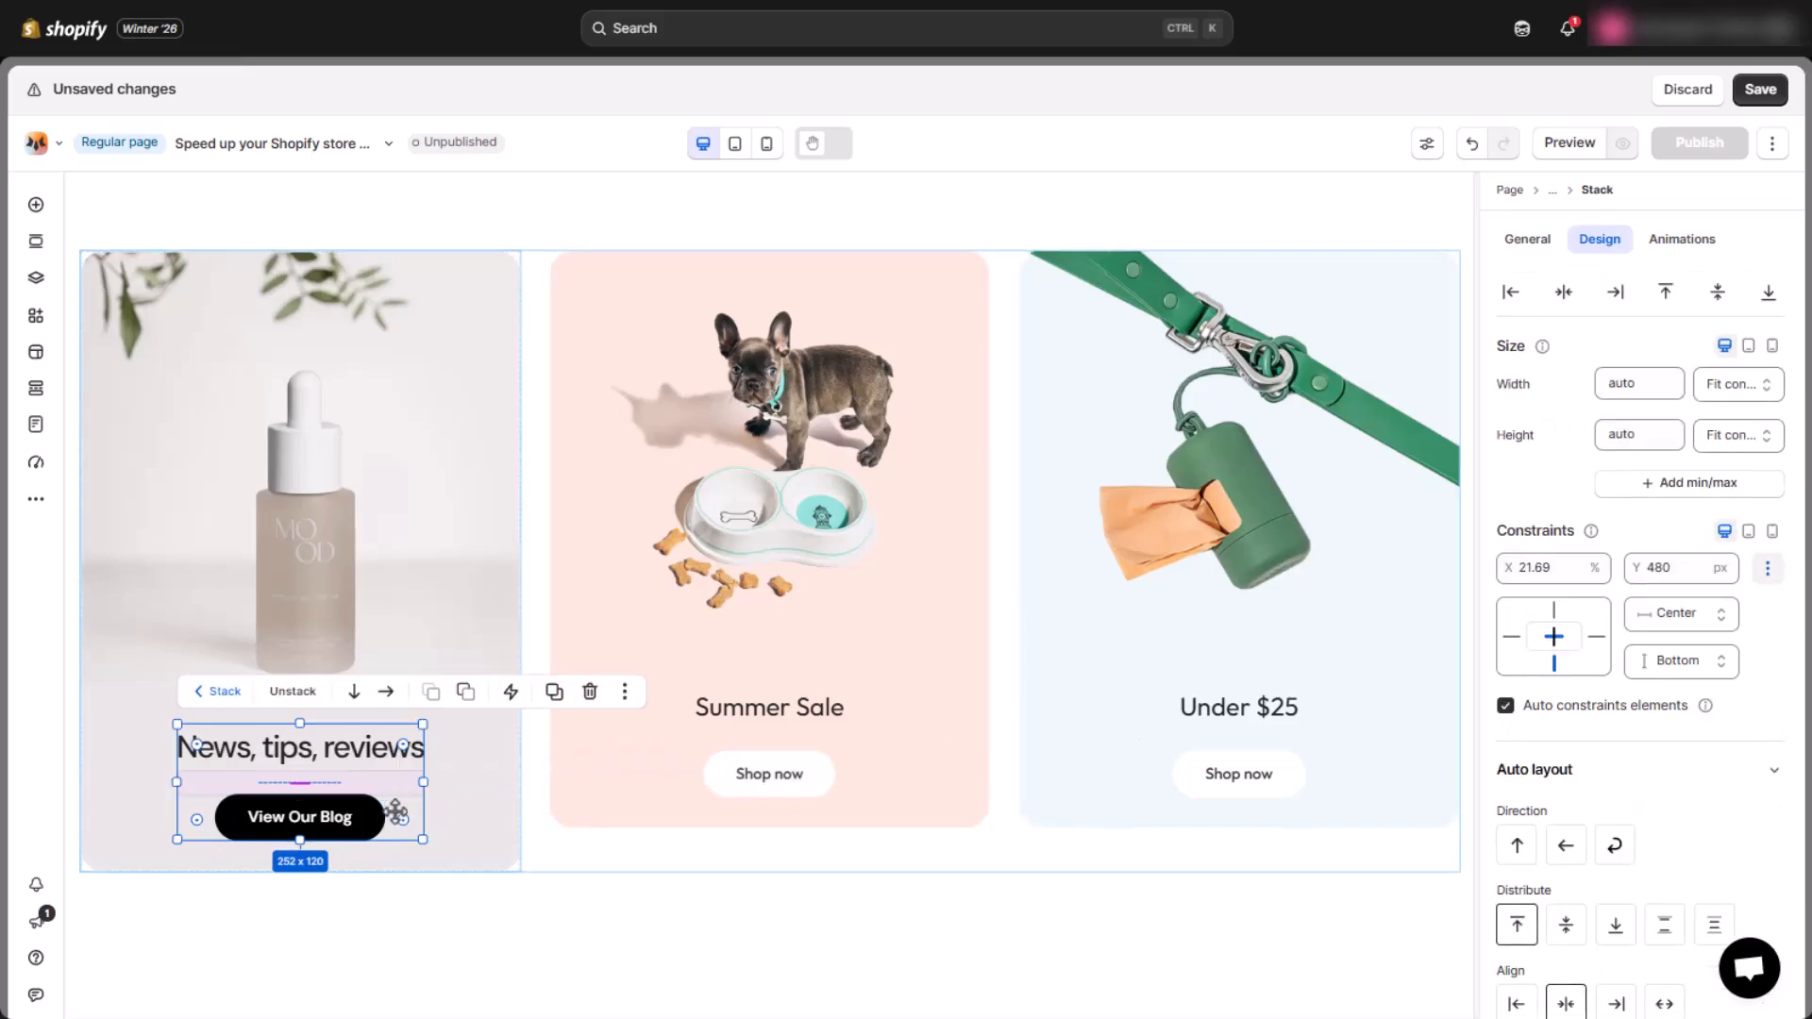
pyautogui.scroll(-4, 1661, 722)
pyautogui.click(1739, 663)
pyautogui.write('32')
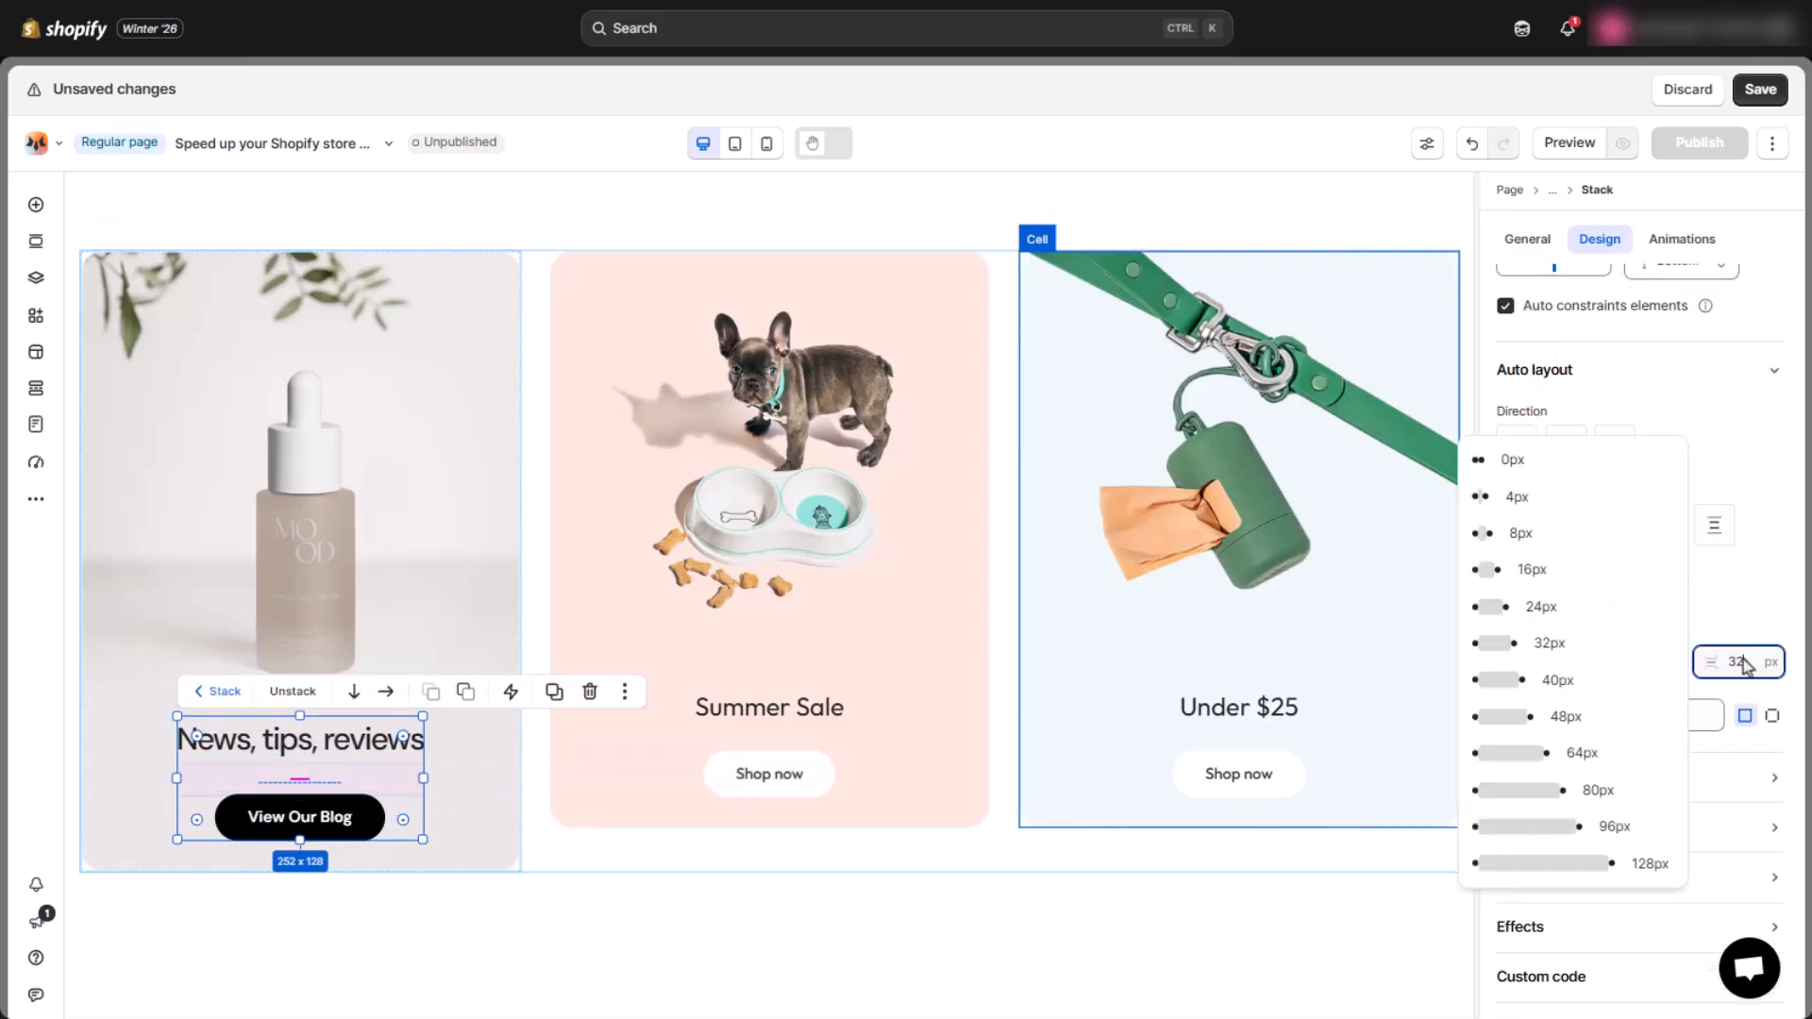
pyautogui.click(1755, 628)
pyautogui.click(510, 854)
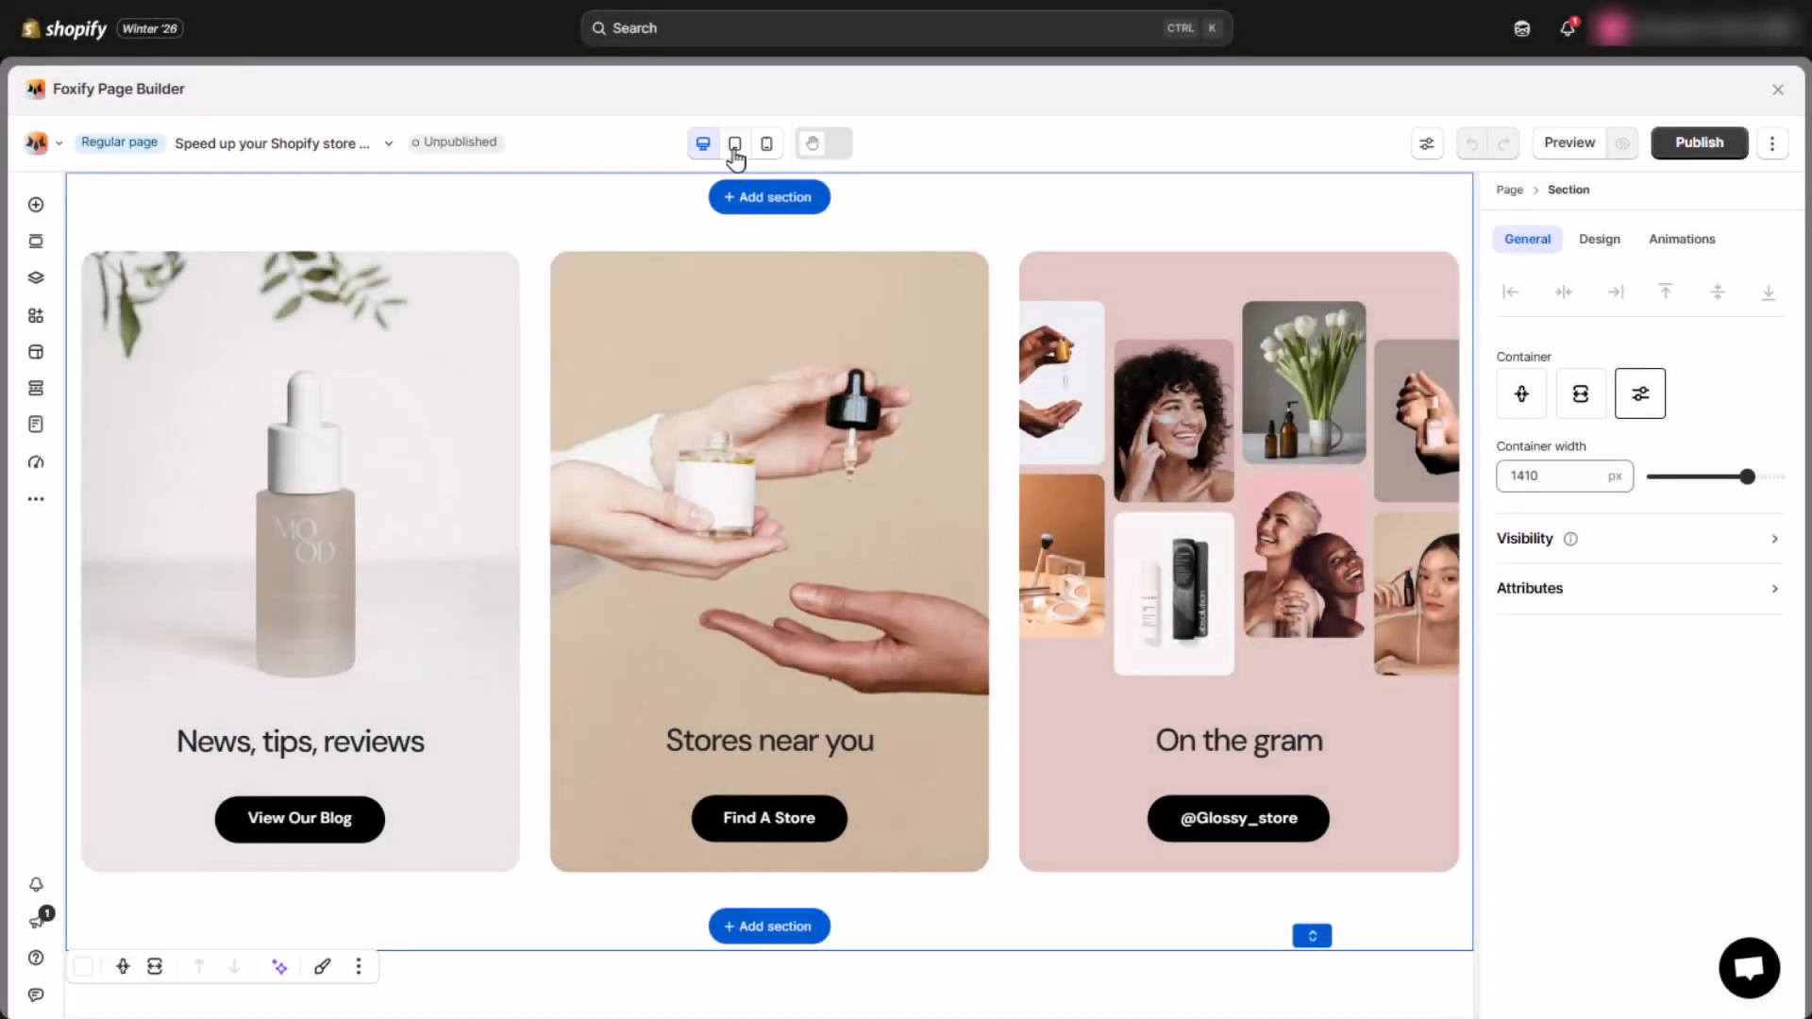
# Check the banner section in the tablet and mobile layouts, and return to the desktop layout.
pyautogui.click(735, 146)
pyautogui.click(769, 147)
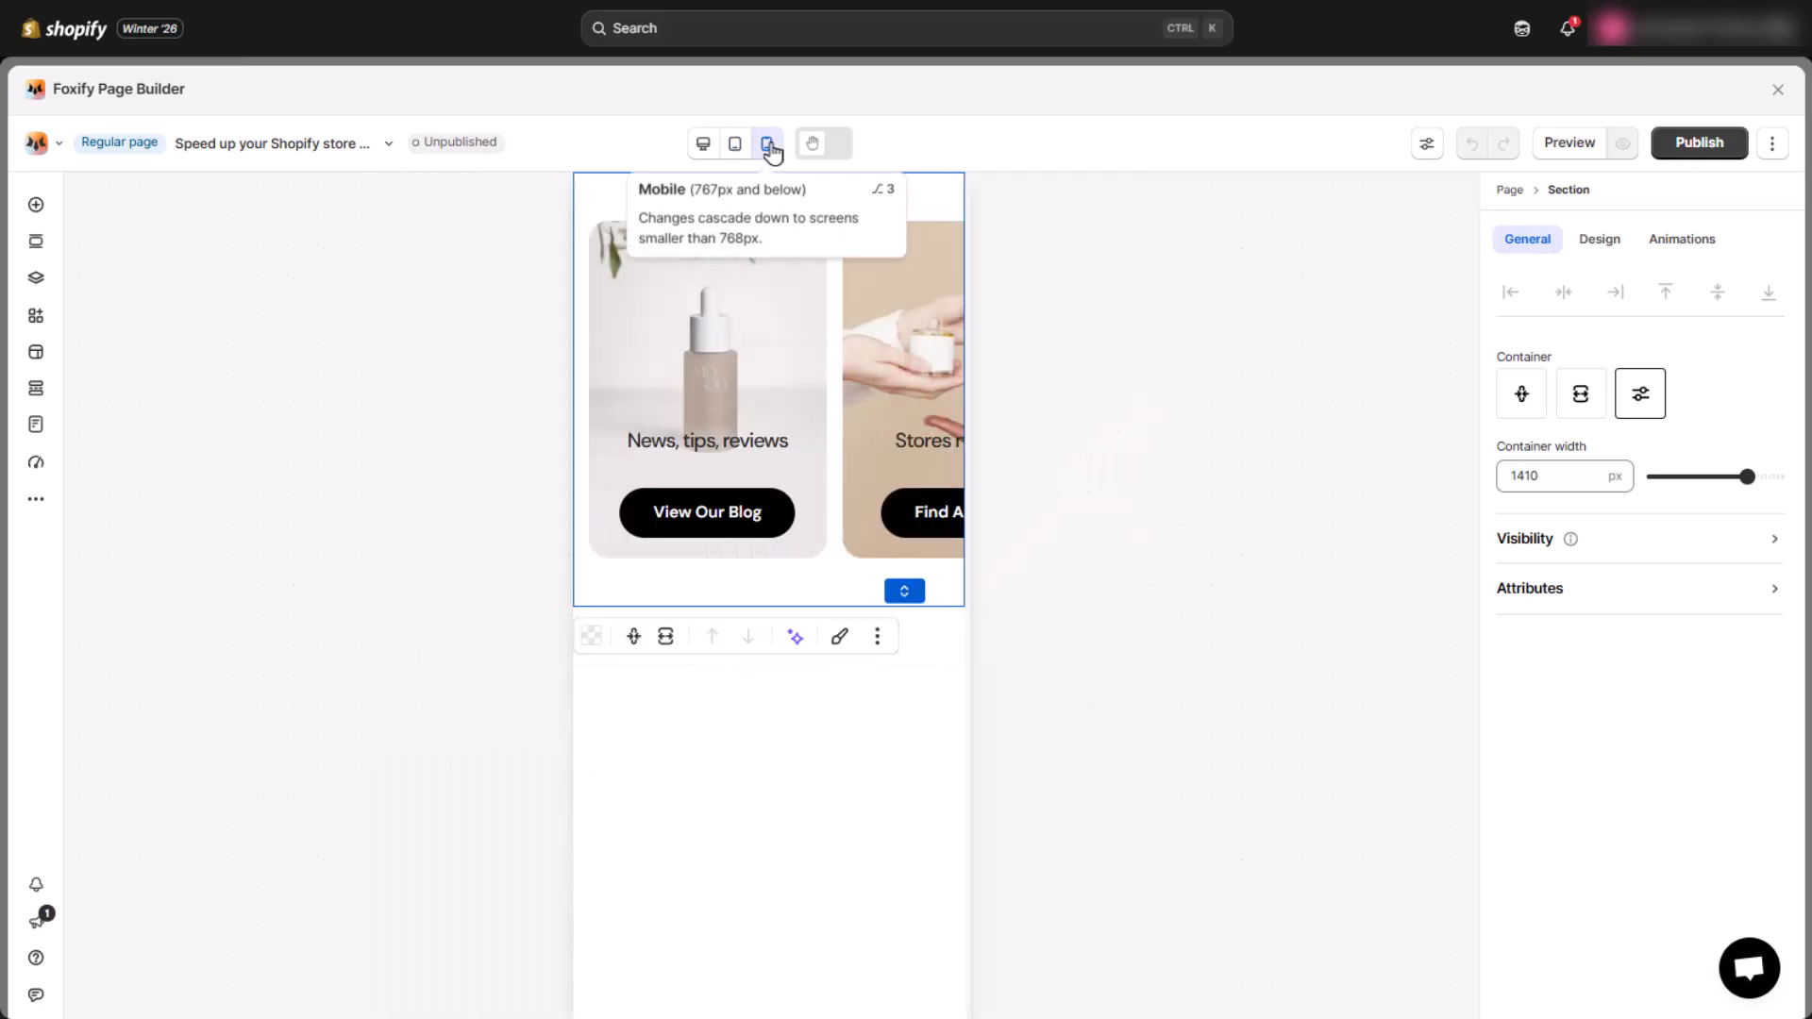
pyautogui.click(735, 146)
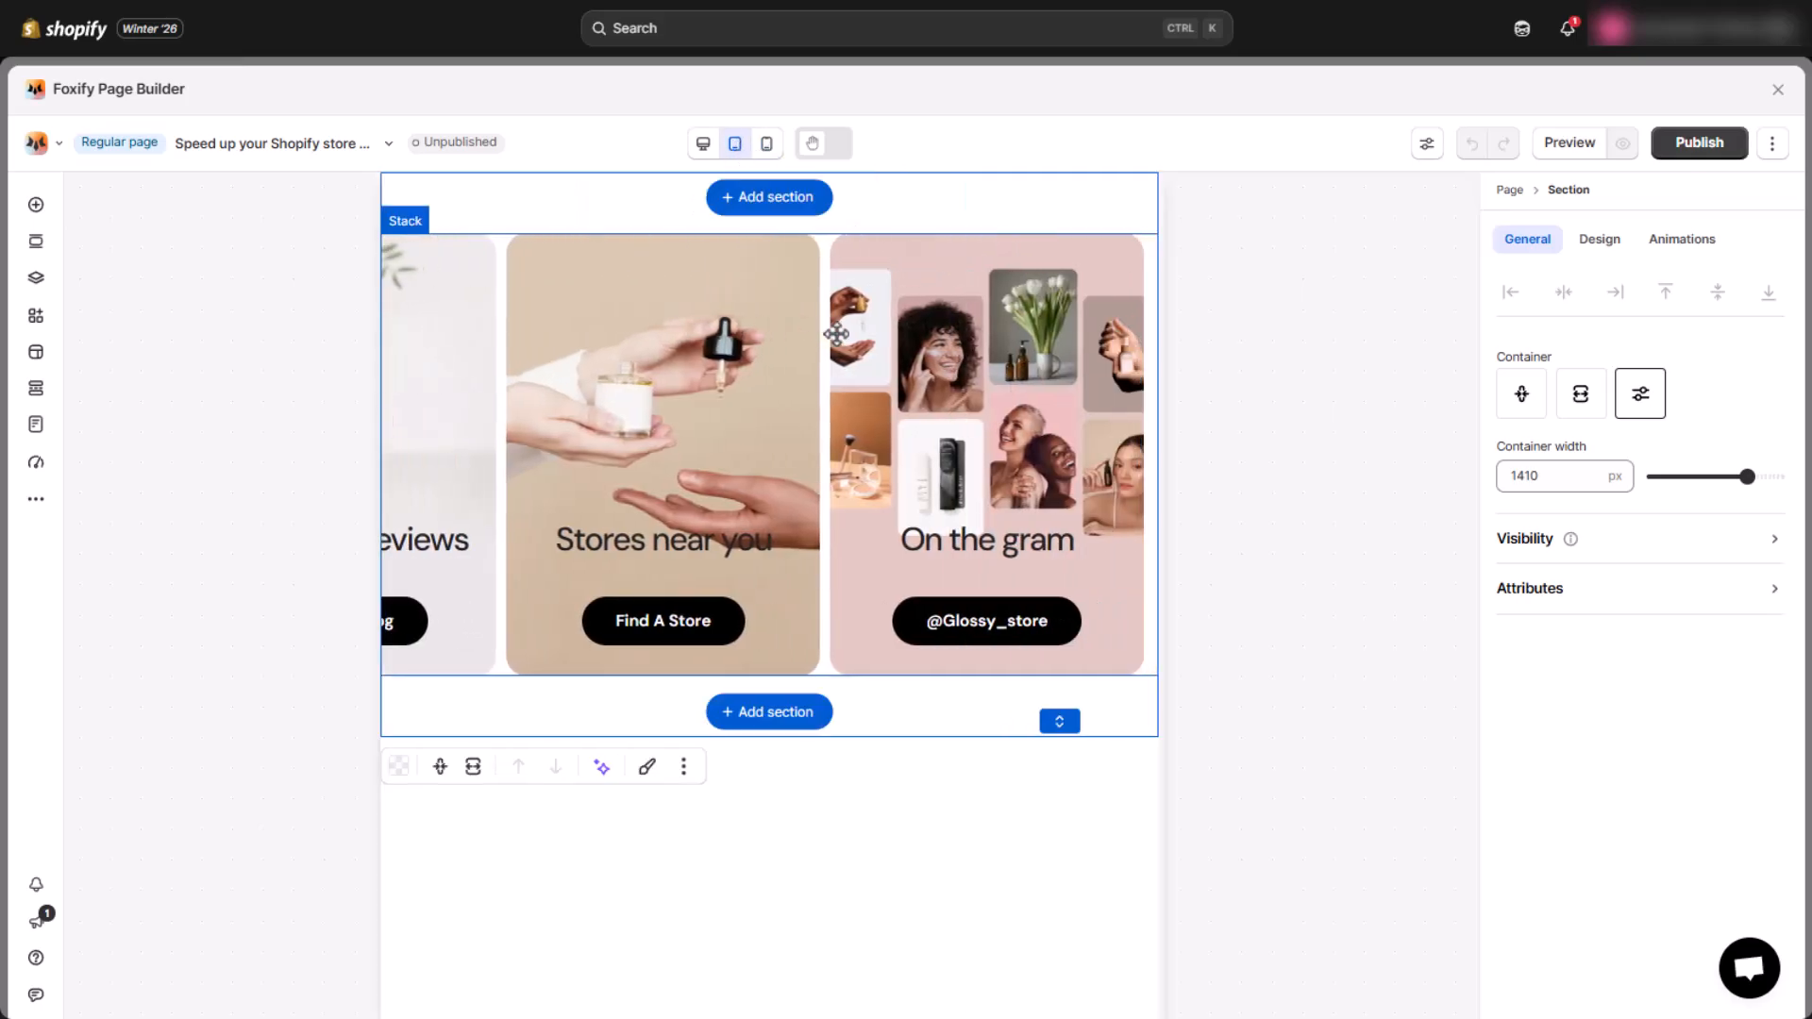
pyautogui.click(766, 144)
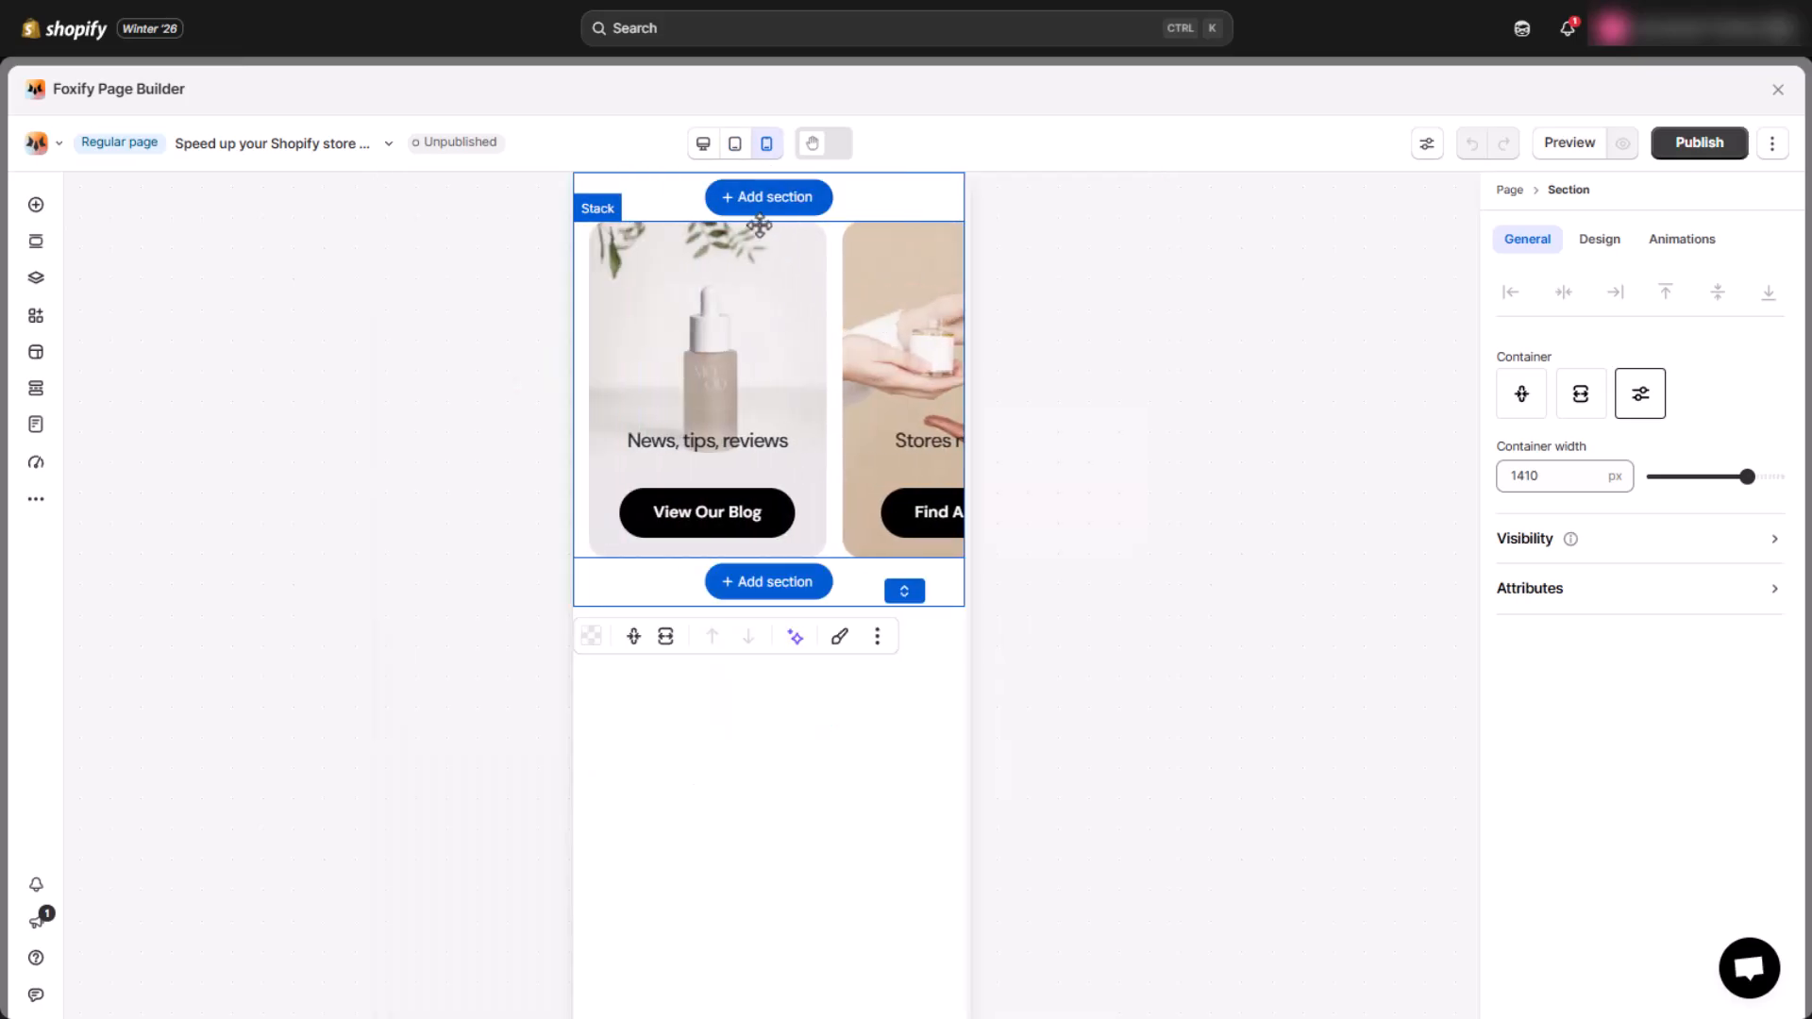
pyautogui.click(703, 144)
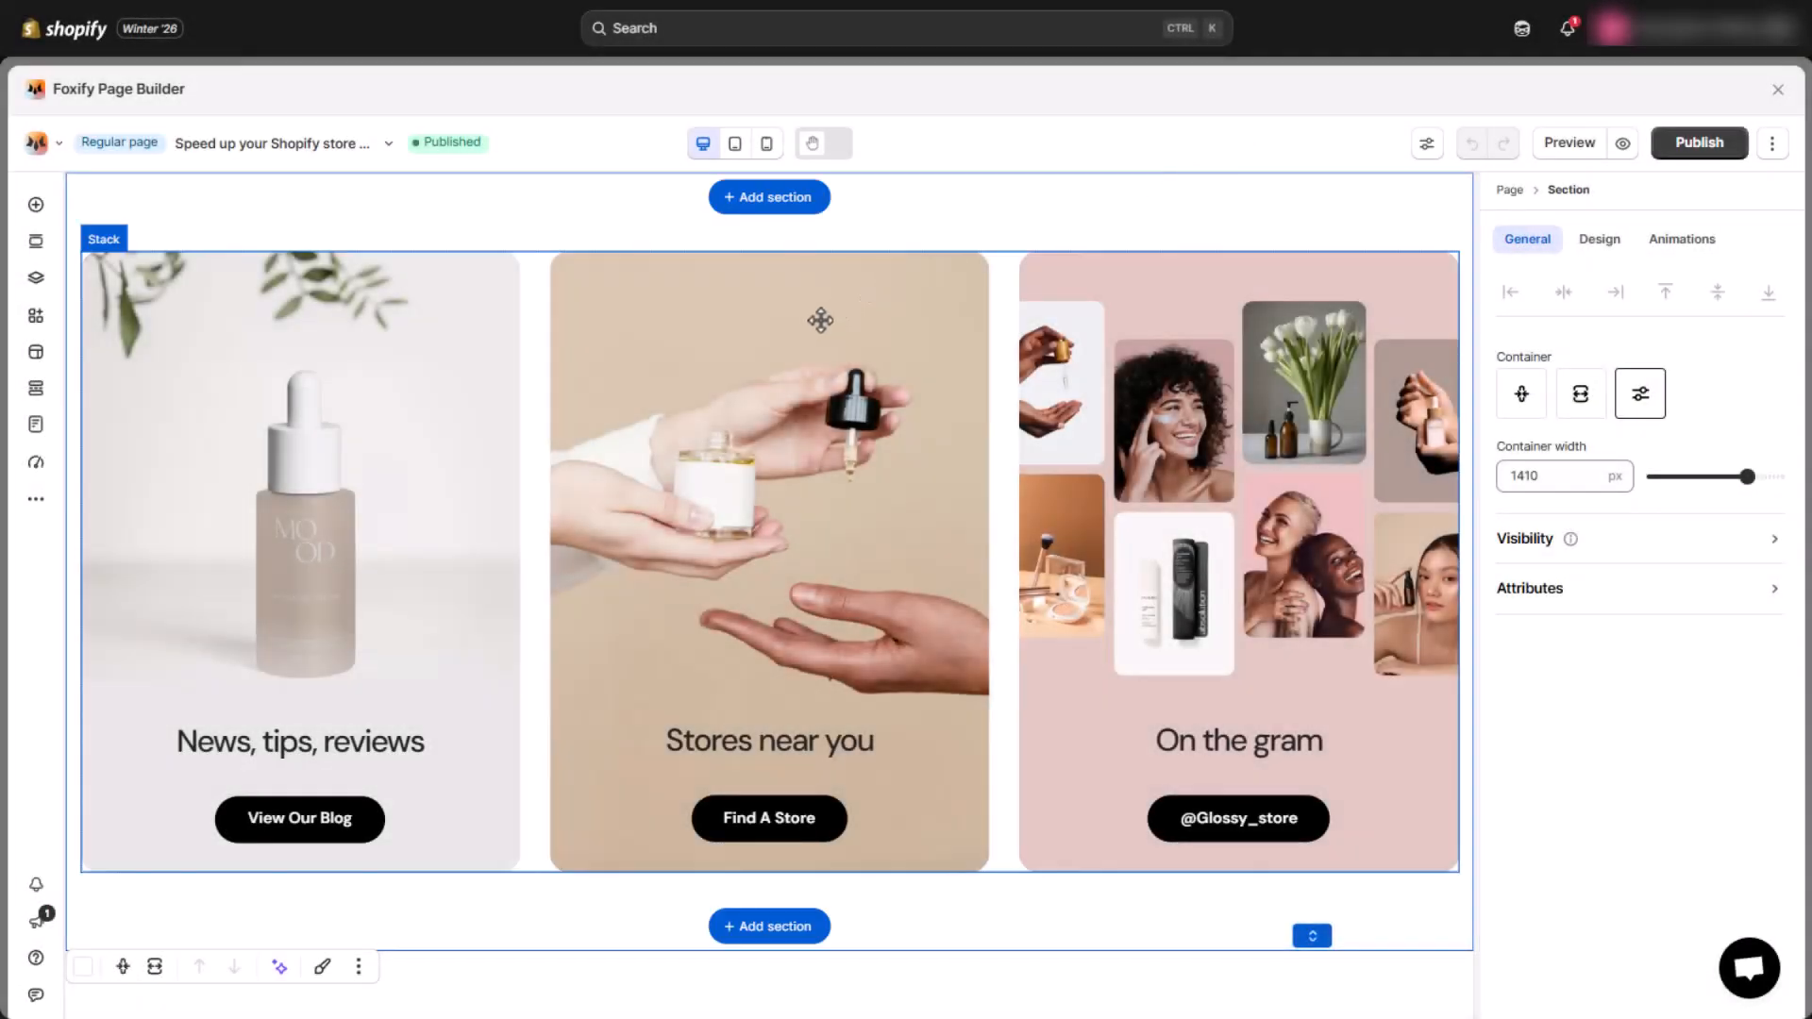
# Open the published page in the live store and look over the three-cell banner section.
pyautogui.click(1023, 506)
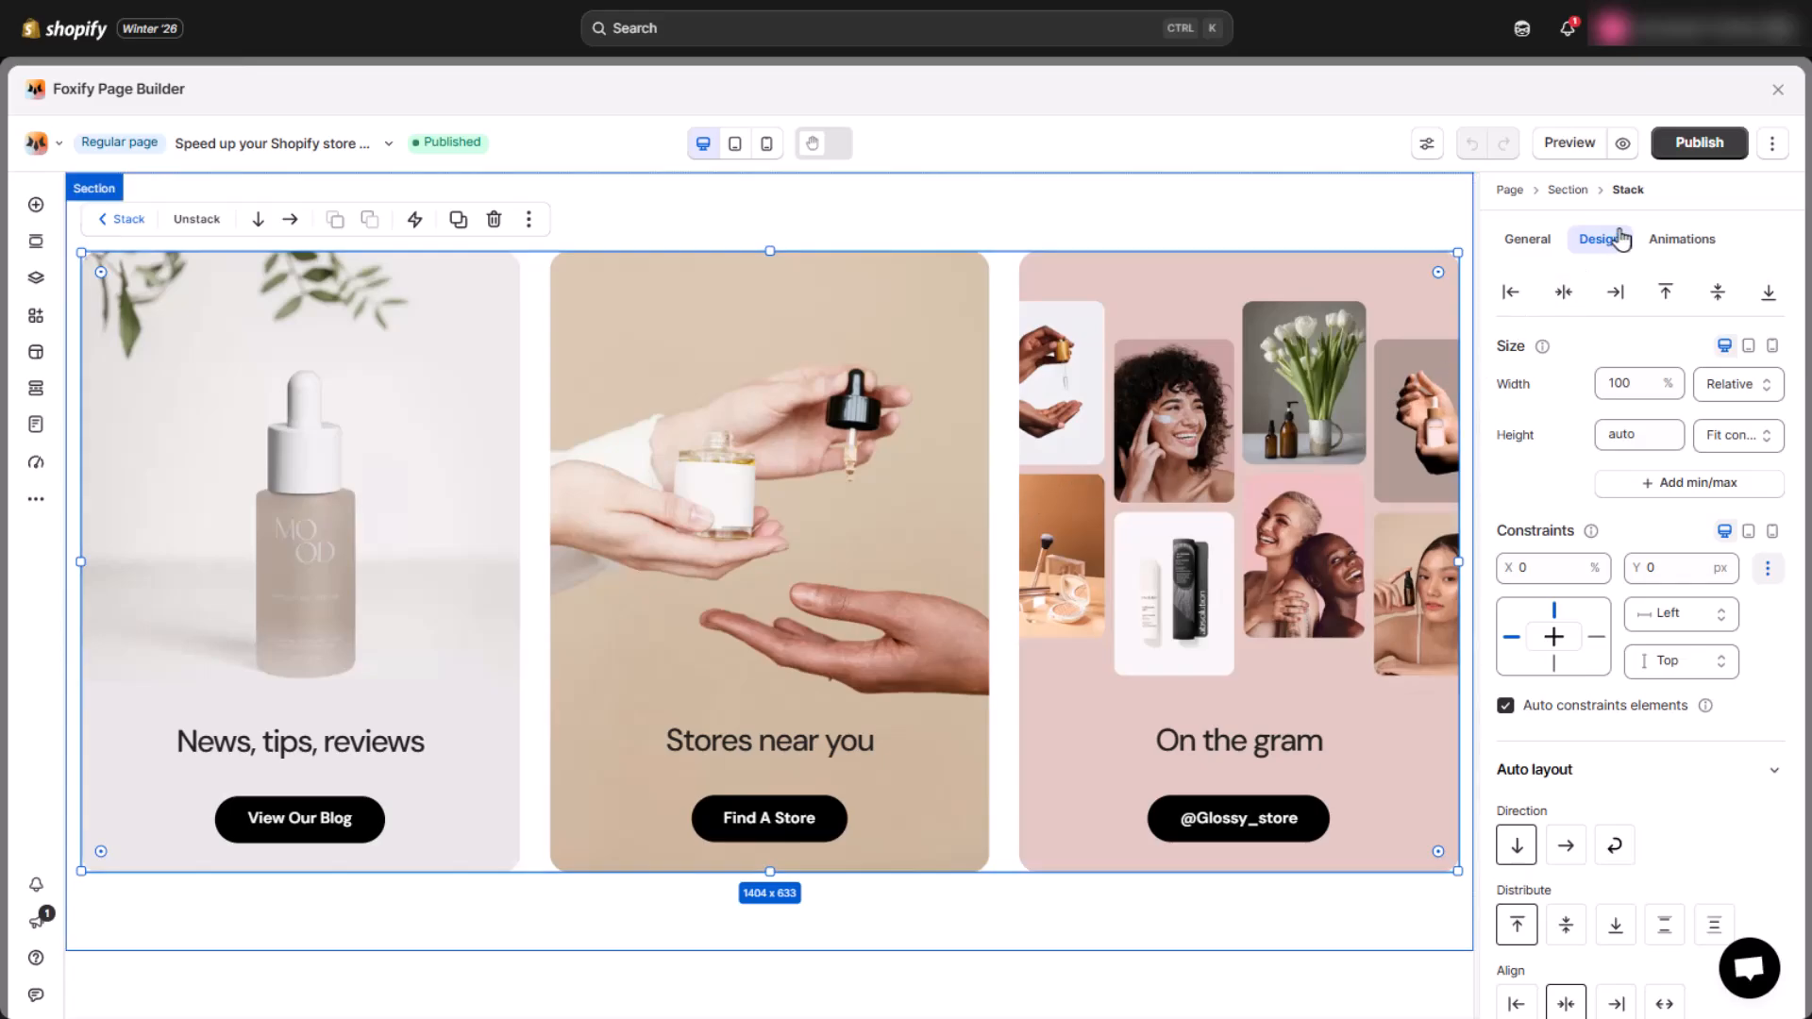
pyautogui.click(1624, 145)
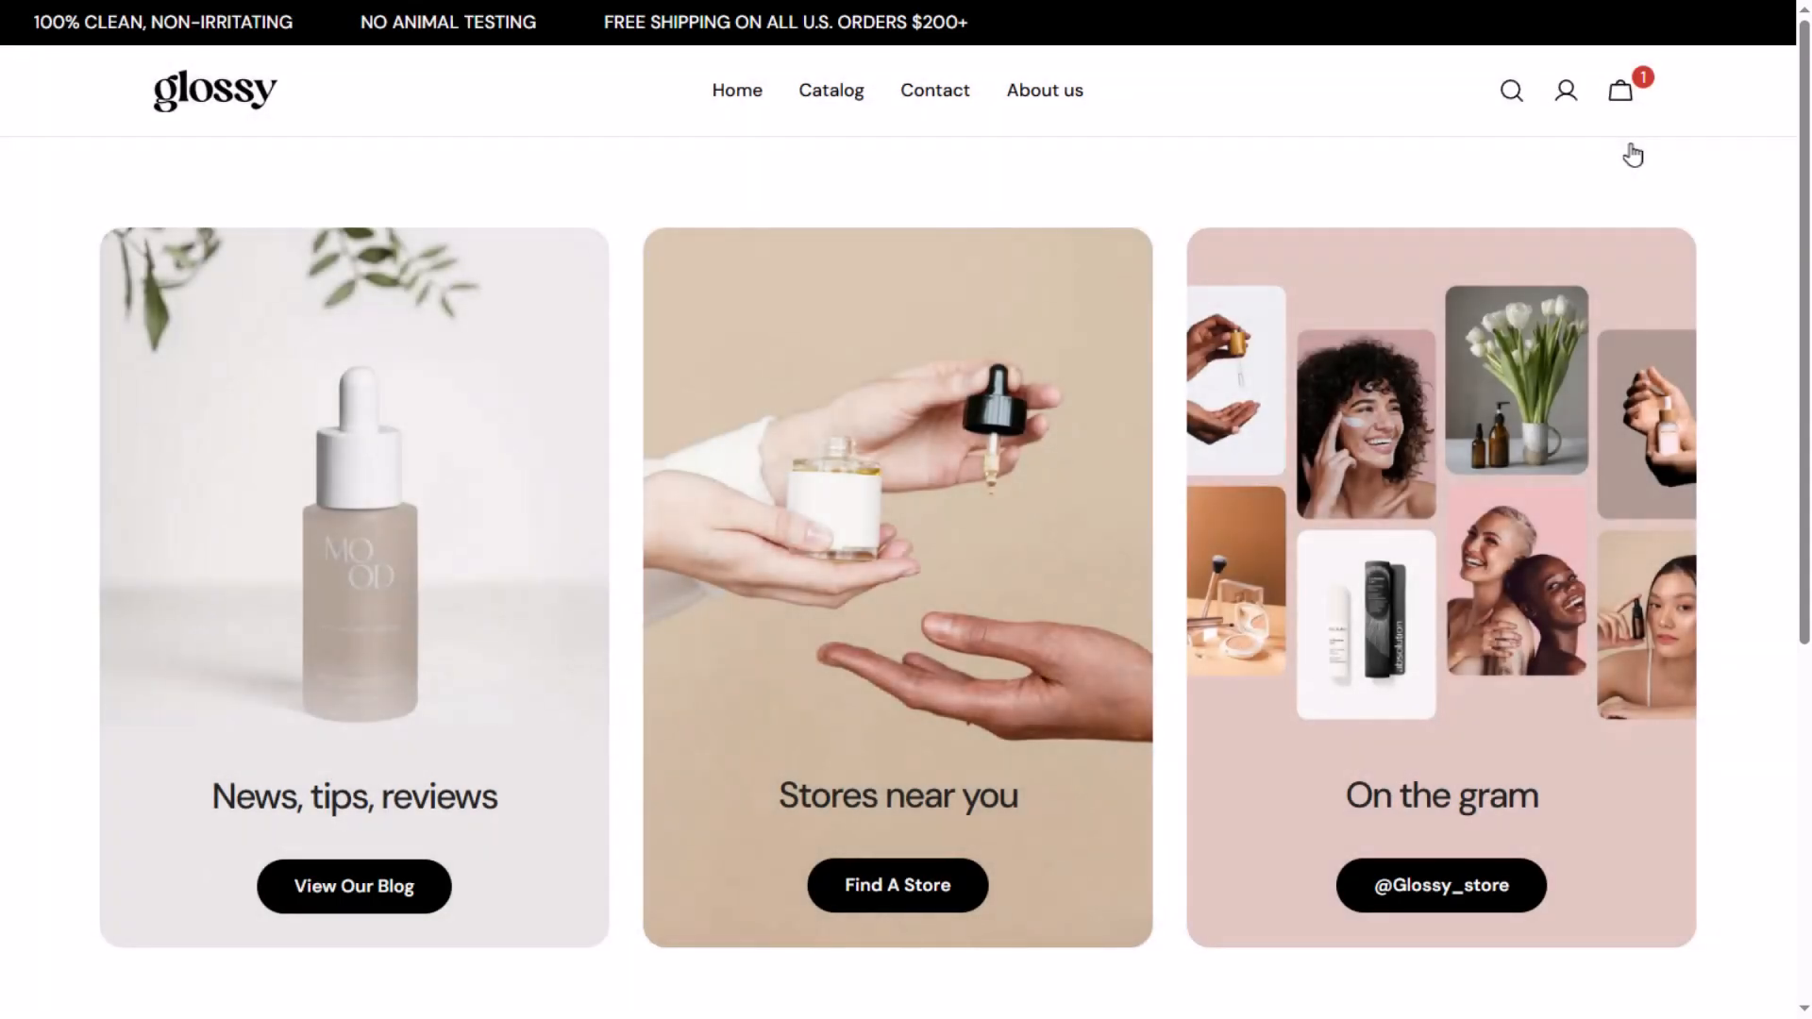
pyautogui.scroll(-3, 1630, 144)
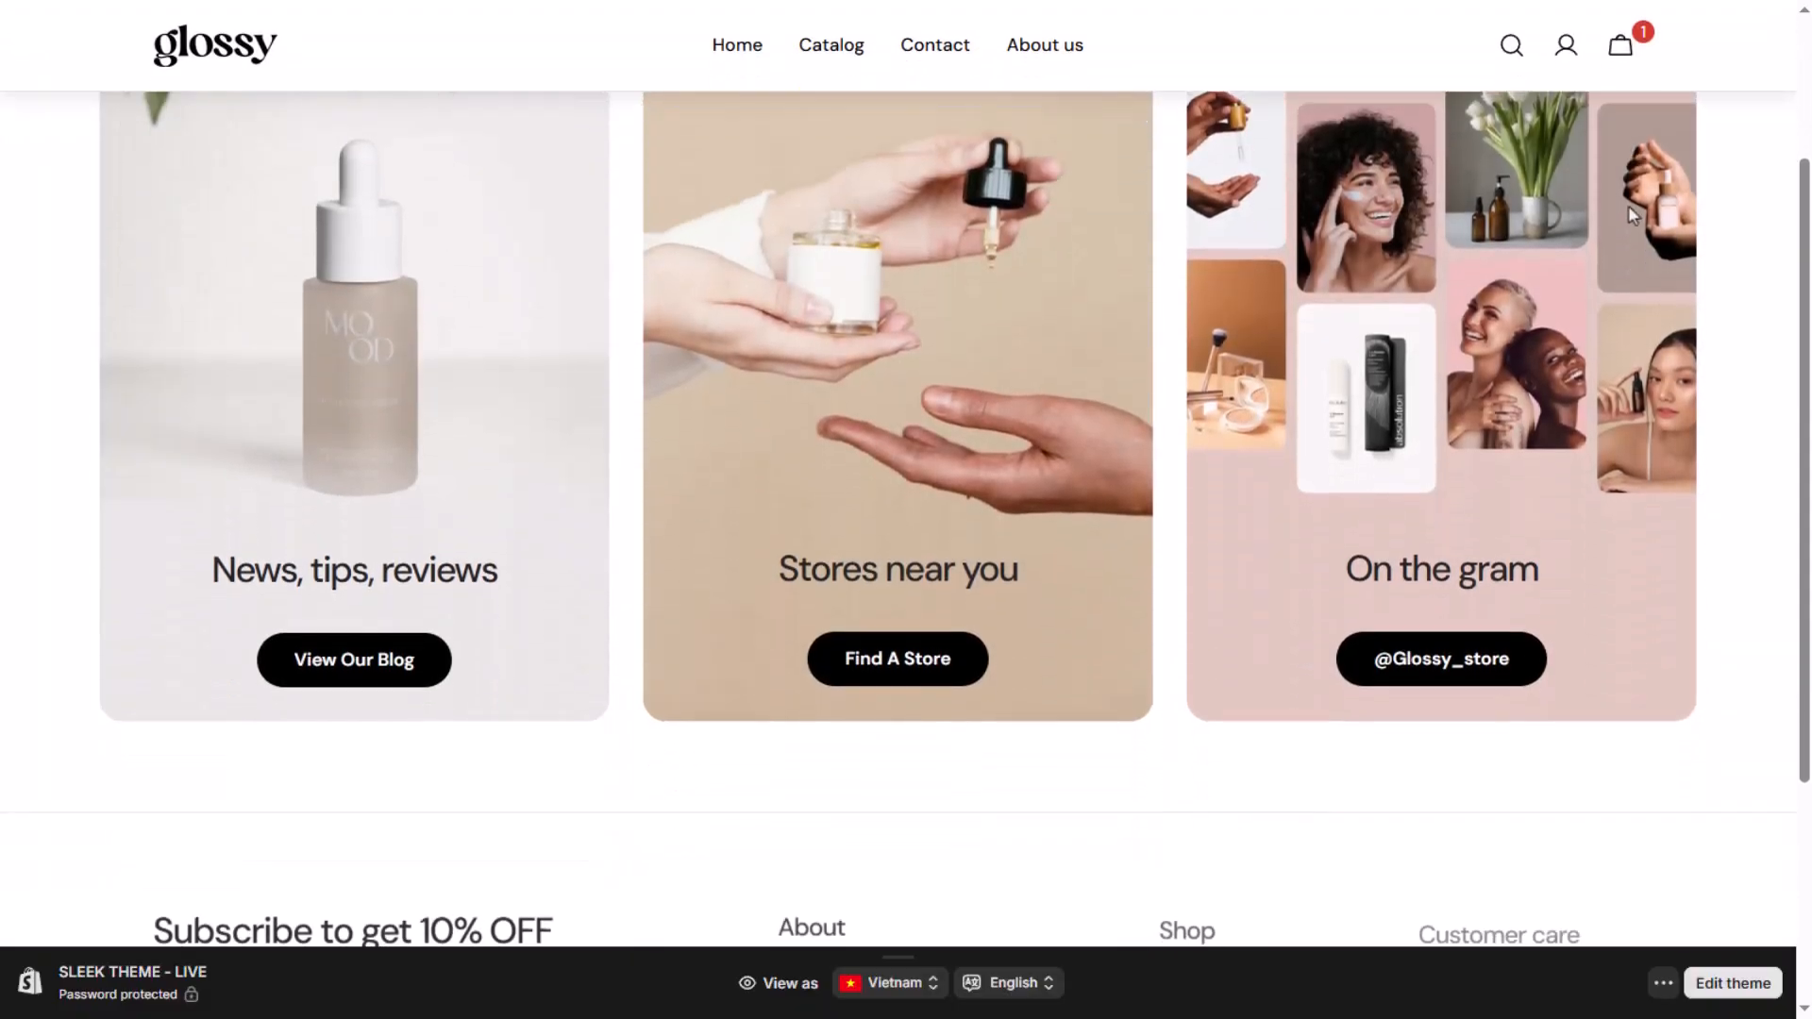
pyautogui.scroll(3, 1630, 215)
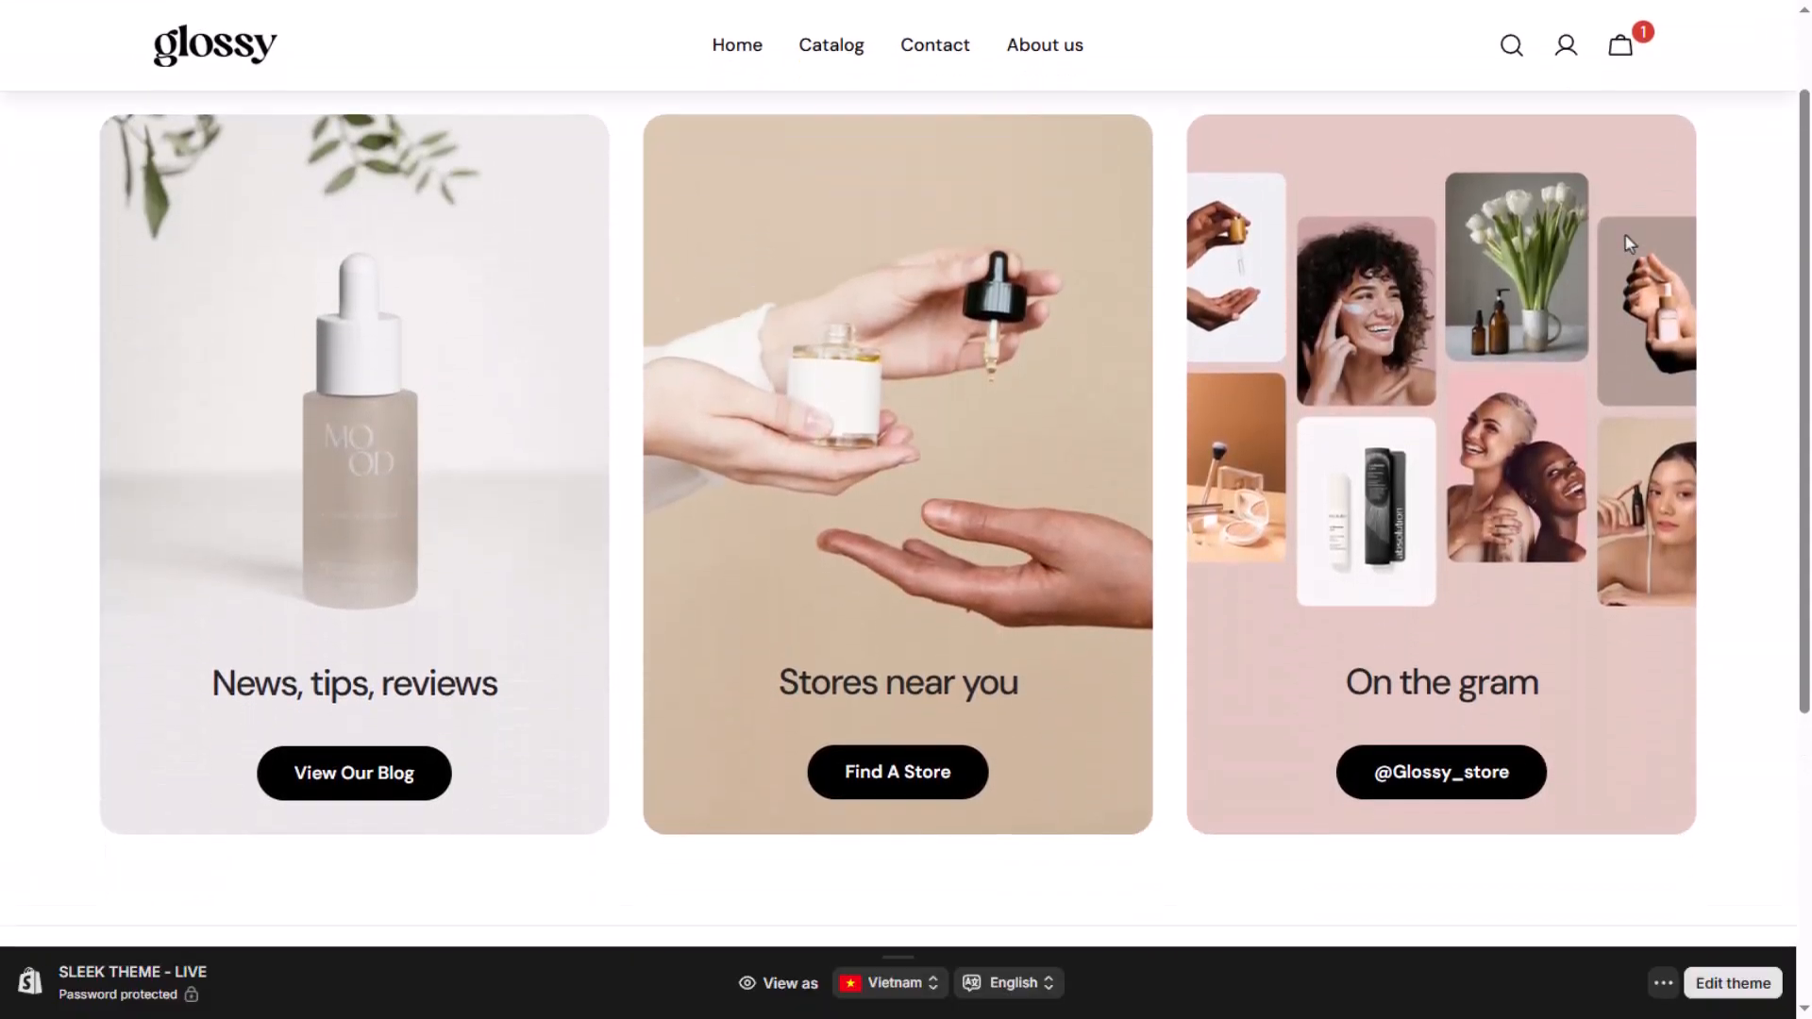